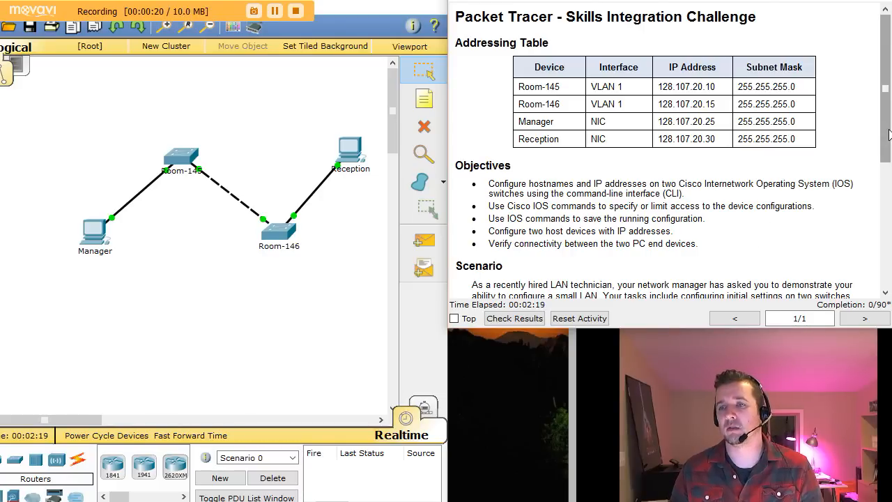
Step: Scroll the activity instructions down to the Requirements list and highlight the console-connection requirement
drag(888, 134, 886, 148)
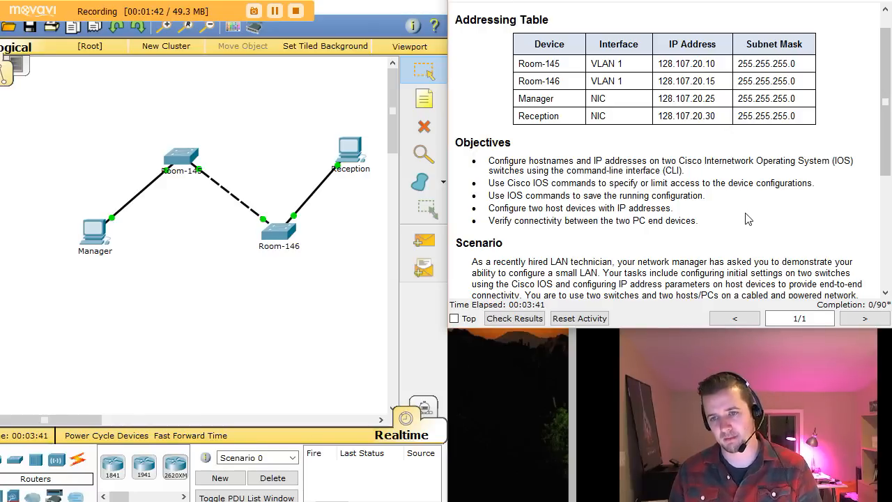
click(885, 293)
scroll(885, 293, down, 5)
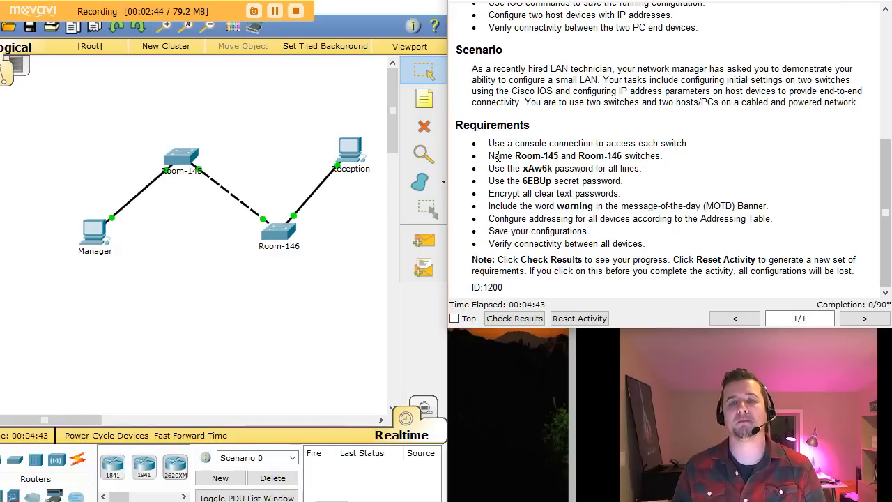
drag(500, 142, 687, 143)
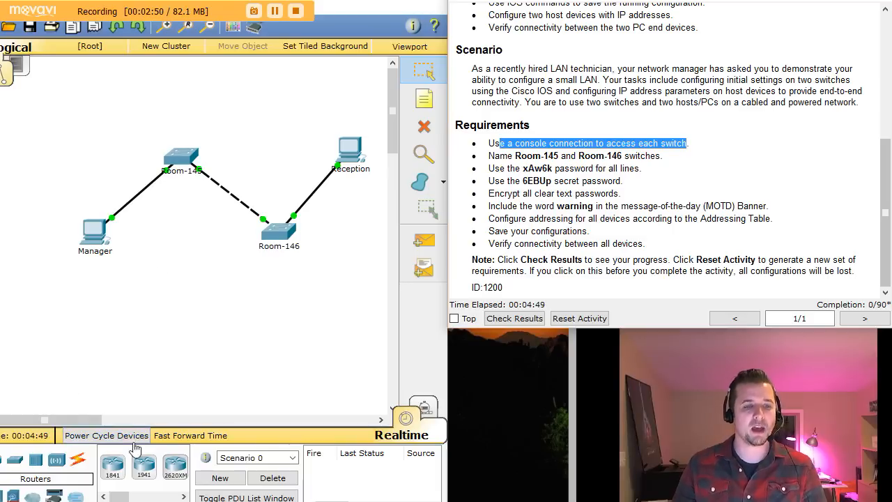
Step: Connect a Console cable from Manager's RS 232 port to Room-145's console port
click(81, 462)
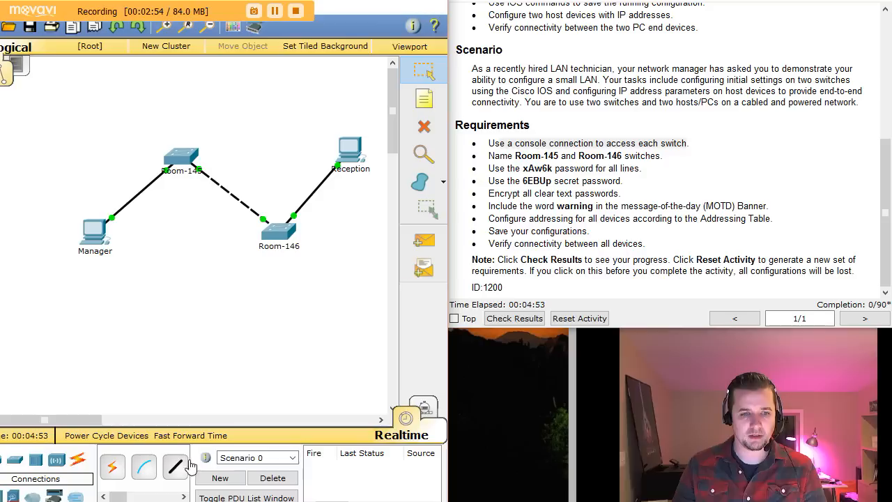
drag(341, 467, 341, 470)
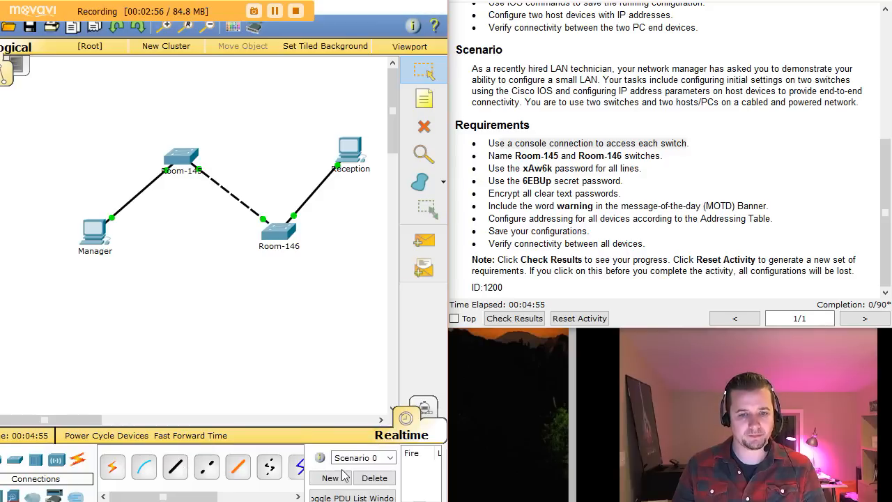
mouse_move(208, 498)
mouse_down()
mouse_move(274, 498)
mouse_move(195, 498)
mouse_up()
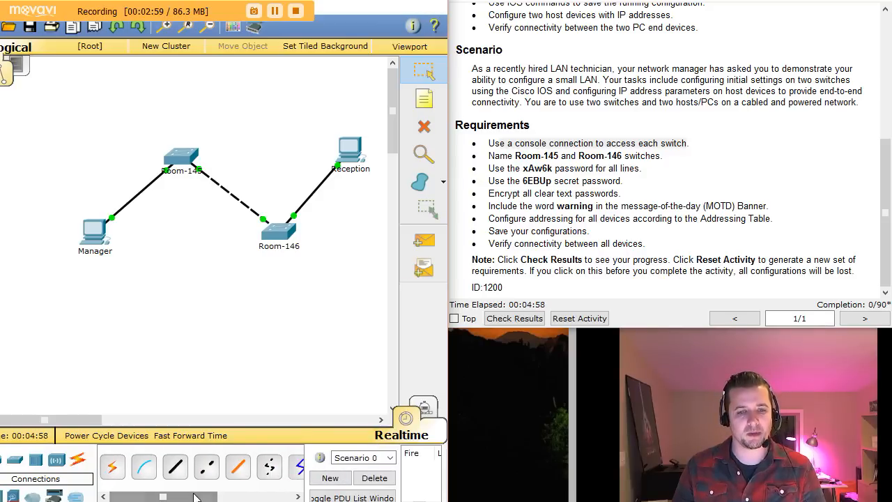
click(144, 467)
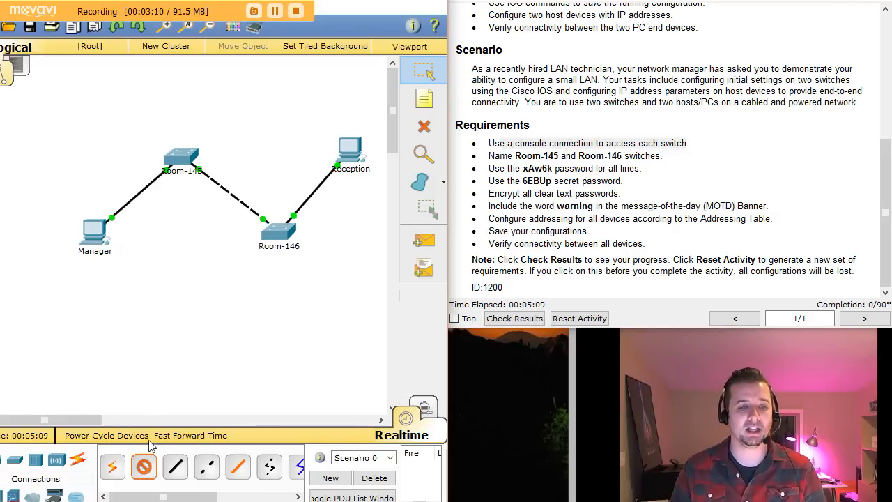
click(102, 235)
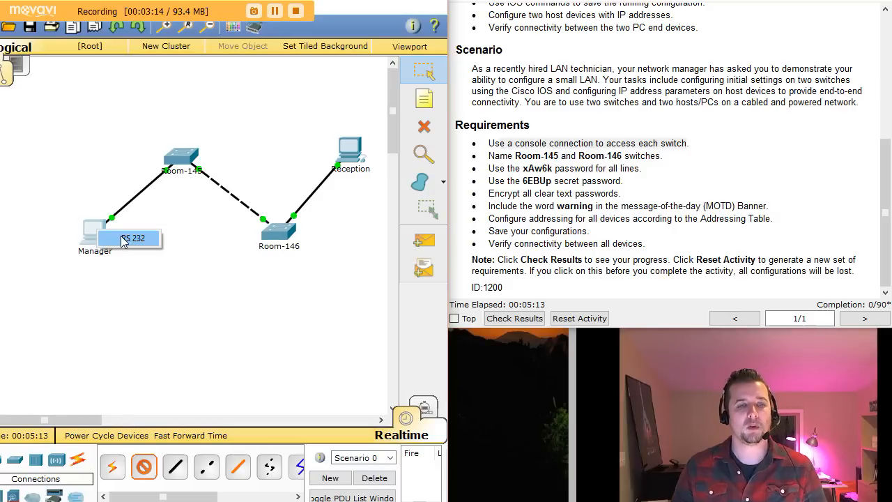
click(122, 239)
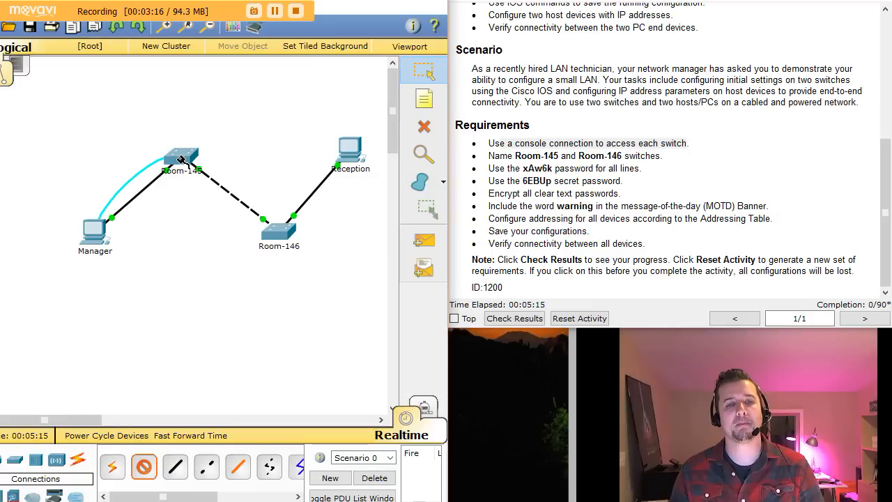
click(178, 161)
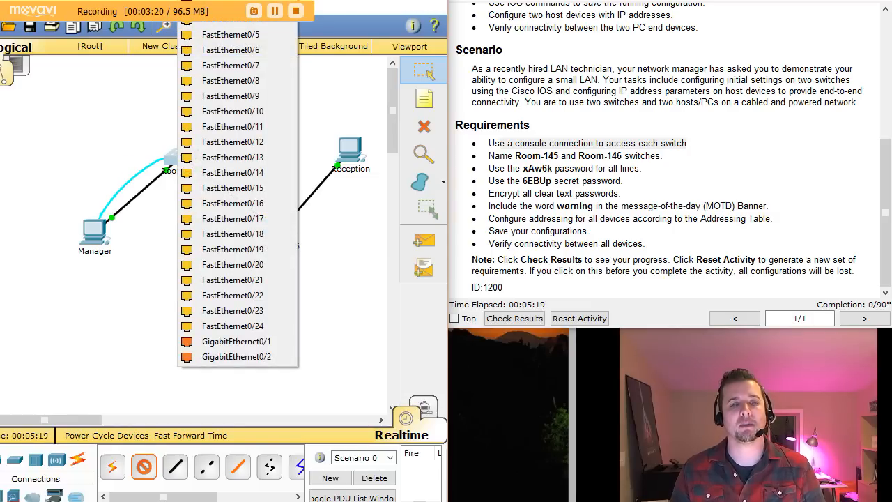
click(209, 2)
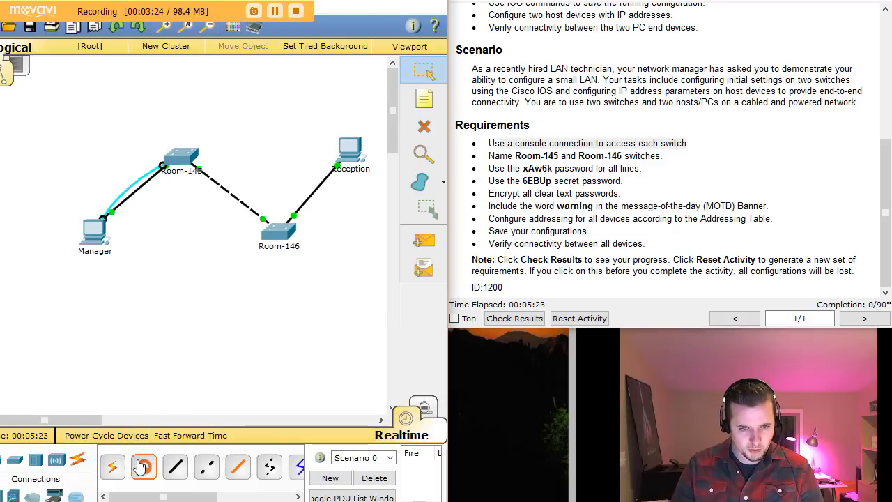
Step: Run a second console cable from Room-146's console port to Reception's RS232 port
click(276, 239)
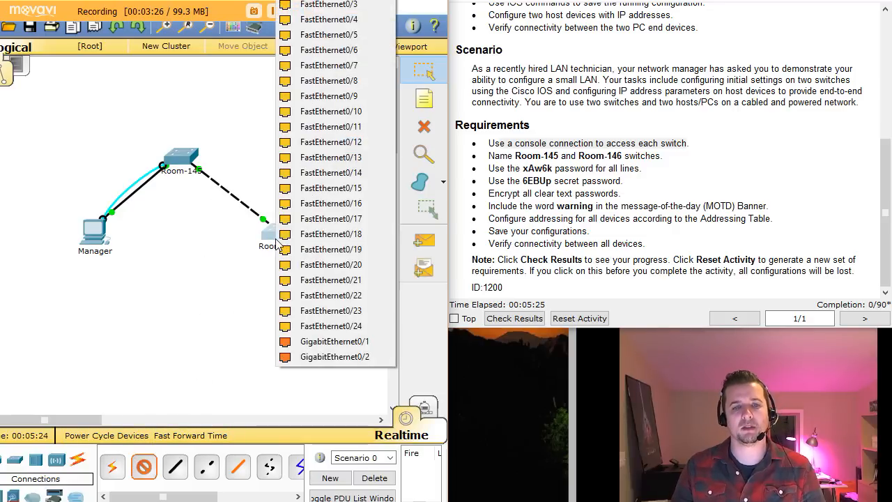
click(333, 3)
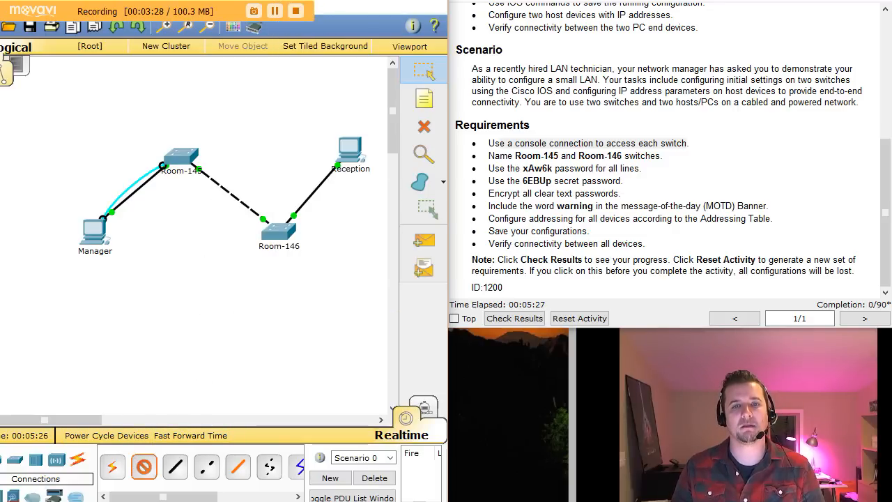
click(368, 148)
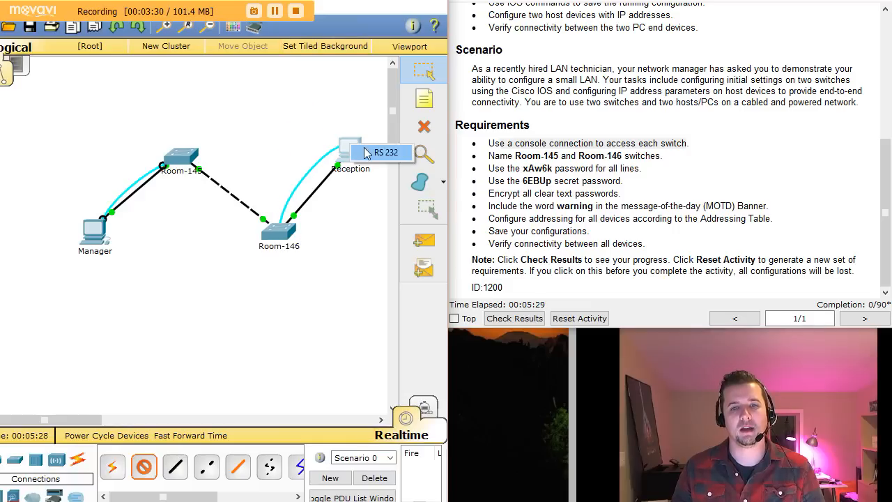
click(367, 152)
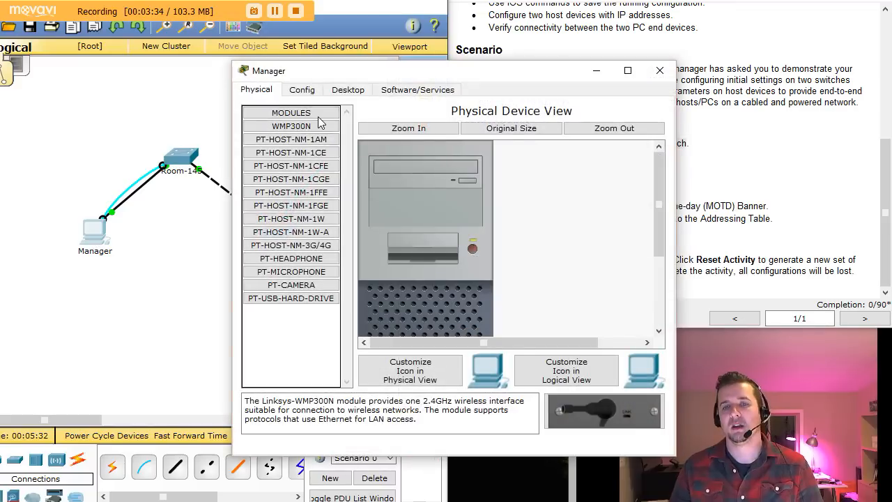
Step: Move the Manager PC window aside and review the switch-naming requirement
drag(373, 78, 146, 57)
click(625, 156)
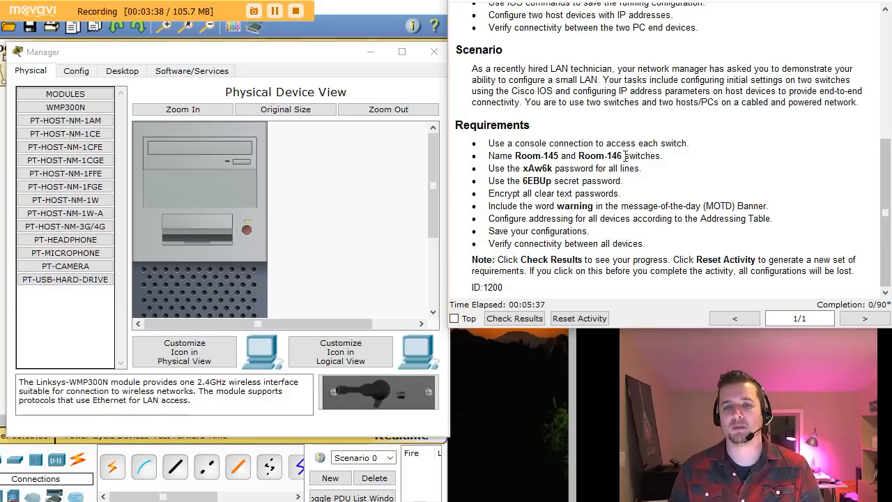
drag(499, 156, 648, 158)
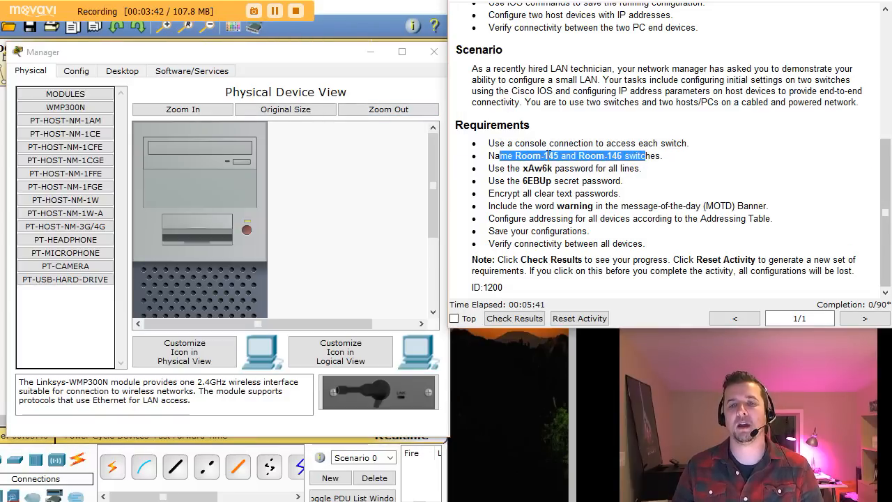
click(651, 155)
mouse_move(272, 60)
mouse_down()
mouse_move(299, 178)
mouse_move(301, 301)
mouse_move(318, 291)
mouse_move(284, 60)
mouse_up()
drag(136, 61, 126, 56)
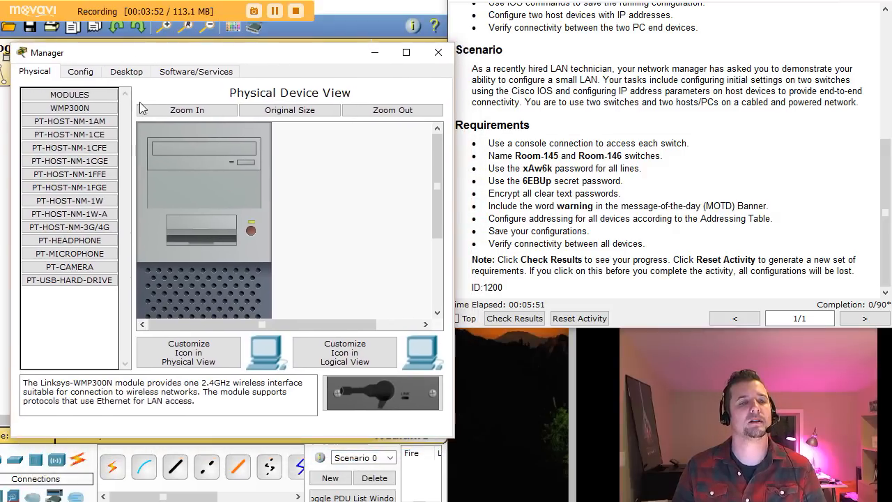
Step: Open Manager's Terminal and accept the 9600 baud, 8 data bits, no parity, 1 stop bit settings
click(115, 73)
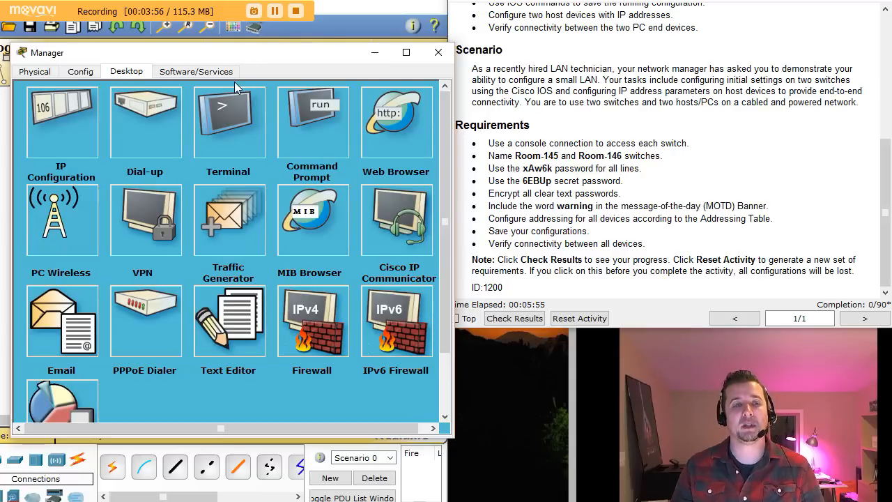
click(235, 122)
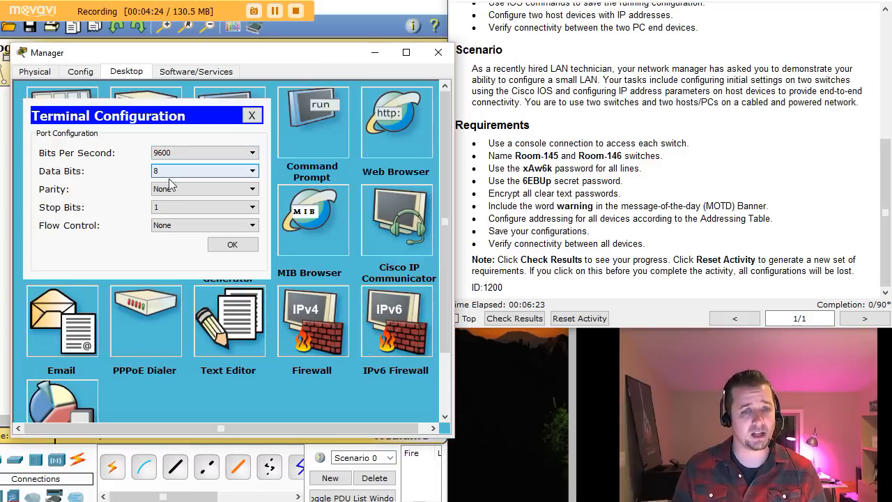
click(223, 245)
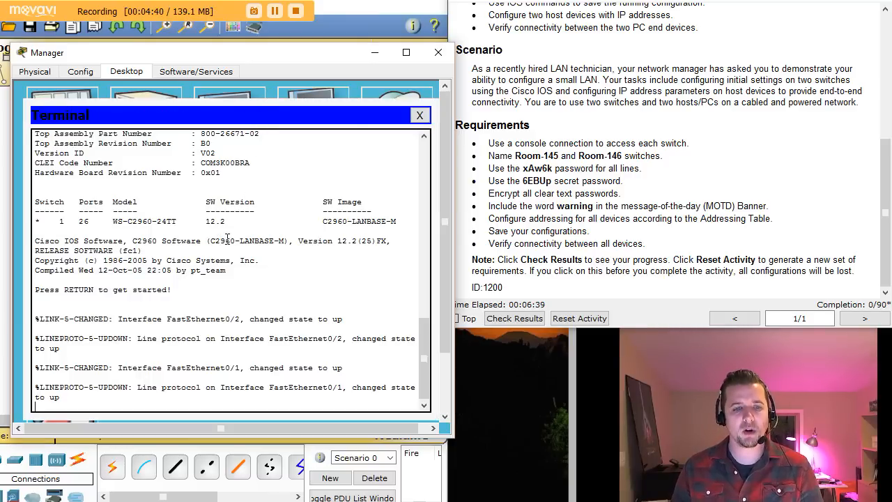
Step: Enter privileged and global configuration mode on the switch with enable and configure terminal
key(Return)
key(Return)
key(Return)
key(Return)
text(en)
key(Return)
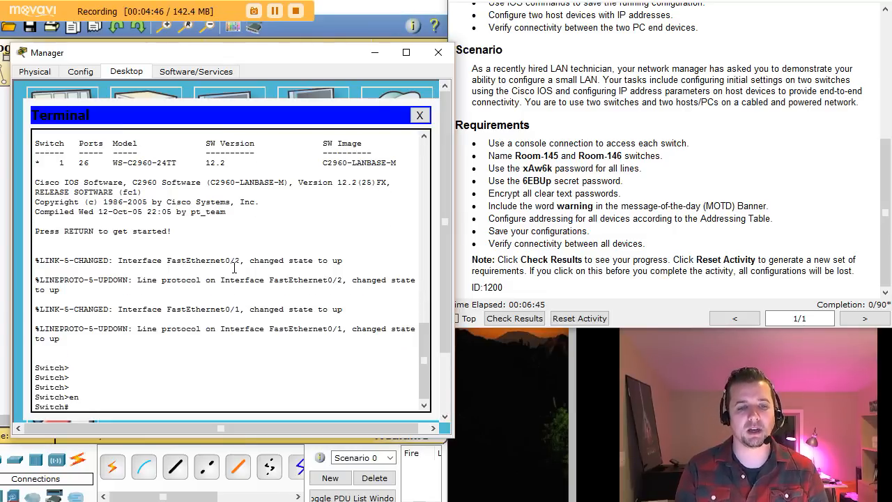
key(Return)
key(Return)
key(Return)
text(conf)
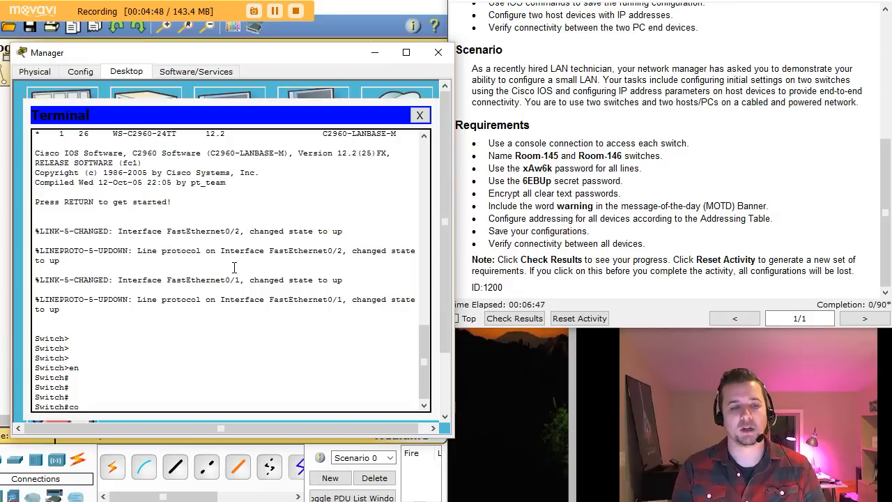
key(Tab)
text(t)
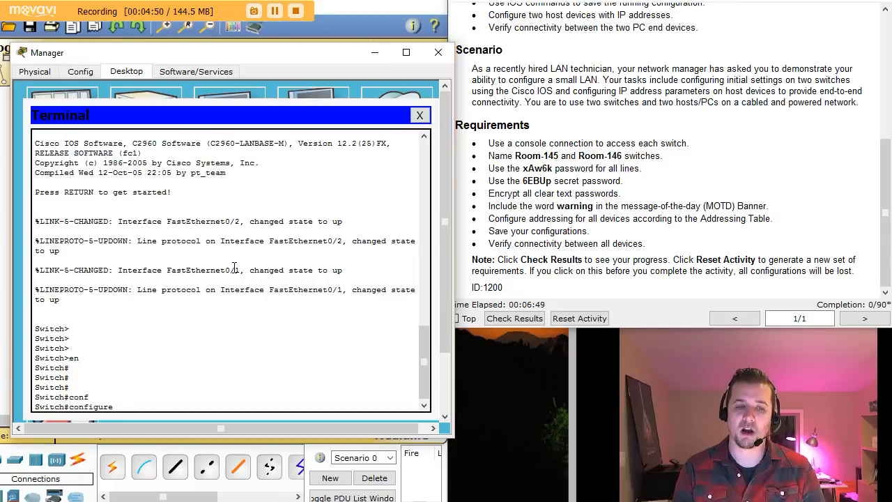
key(Tab)
key(Return)
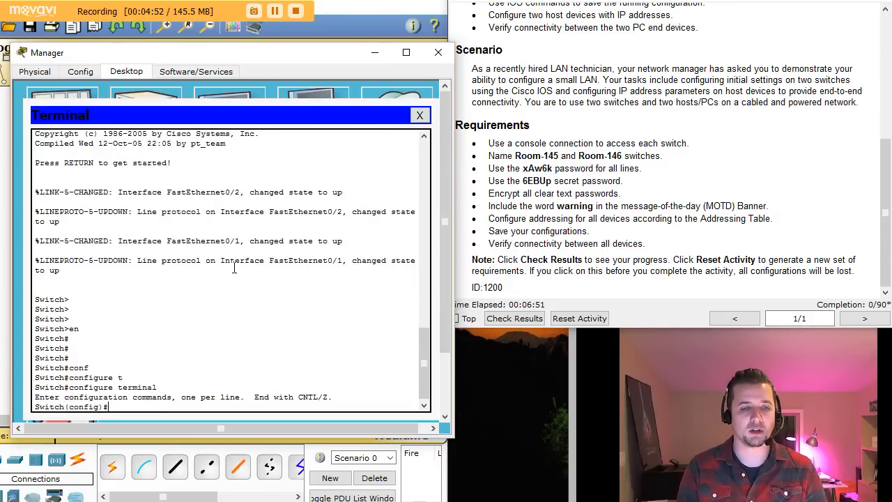
Step: Set the switch hostname to Room-145
text(hos)
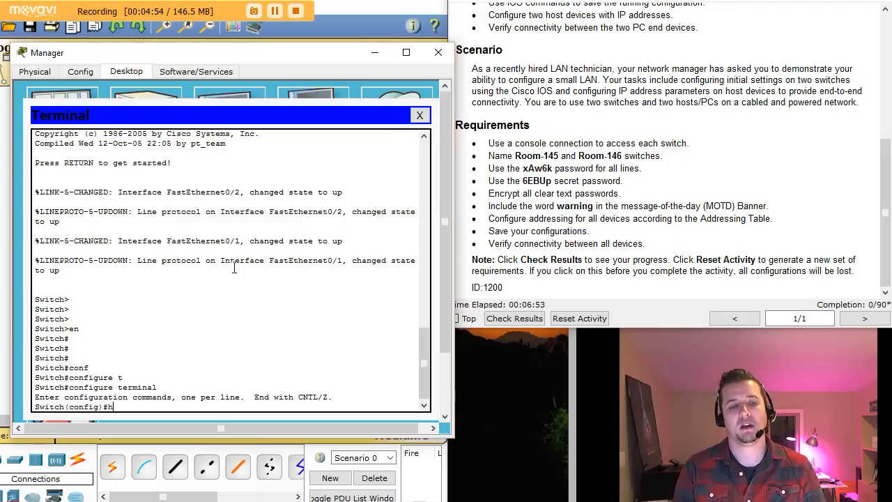
key(Tab)
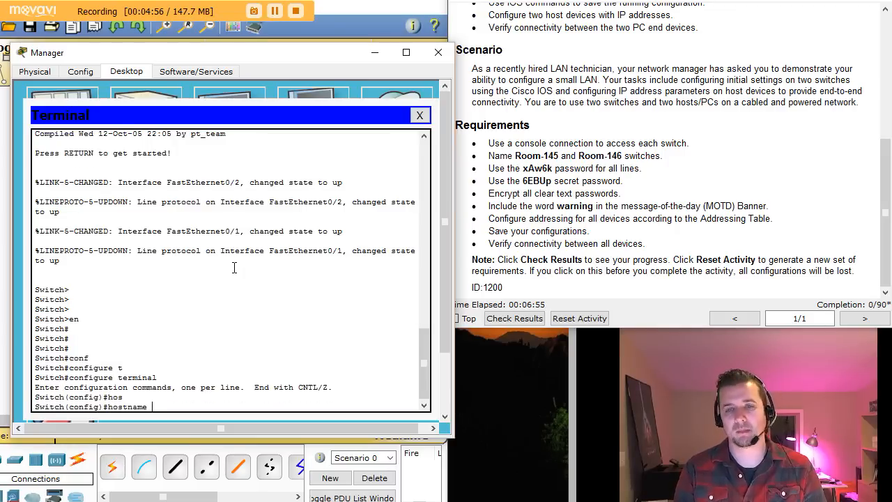
text(Room)
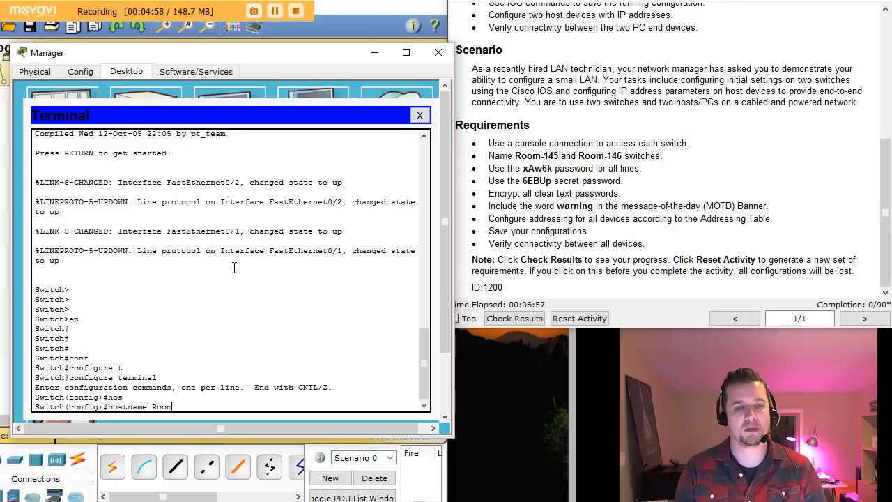
text(-145)
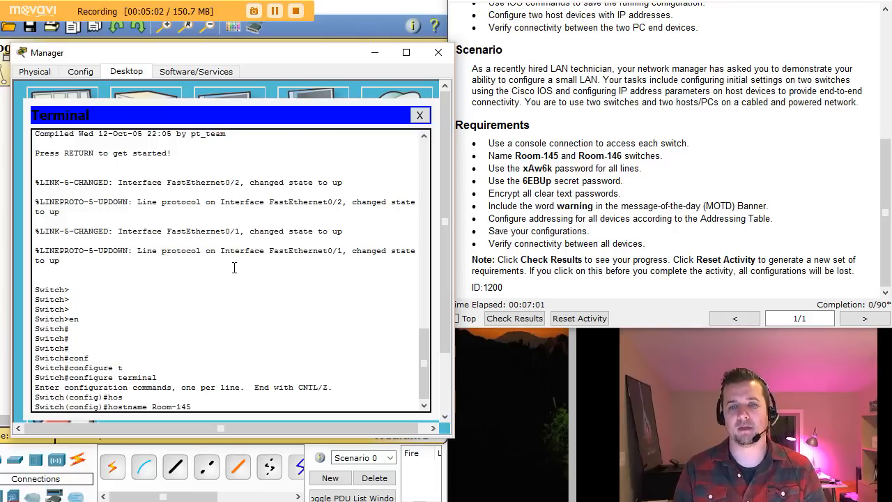
key(Return)
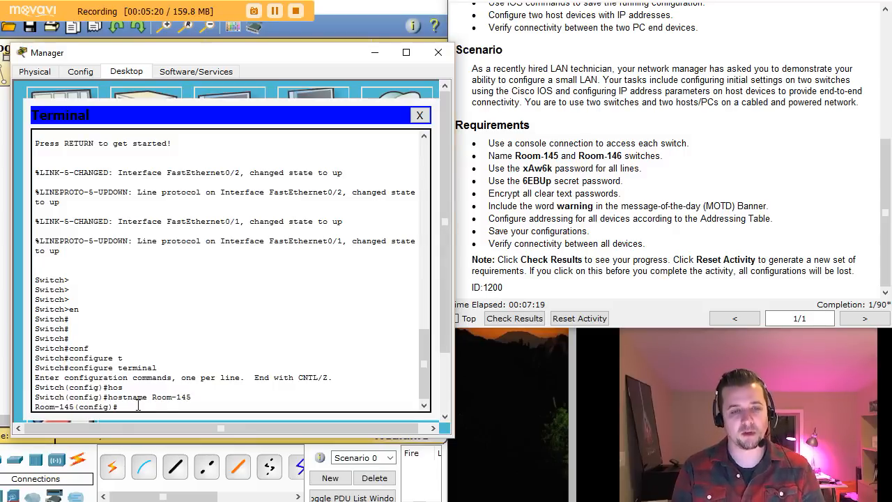
text(en)
key(Tab)
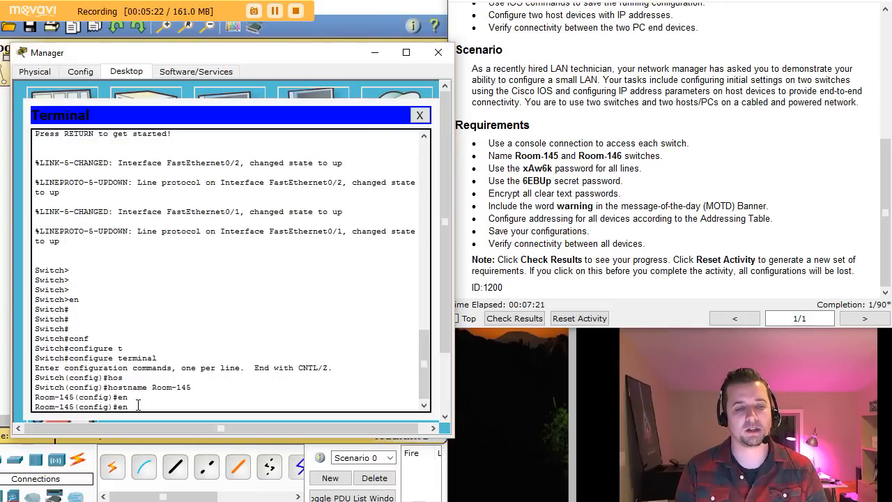
Step: Set Room-145's enable secret to the required privileged password
key(Tab)
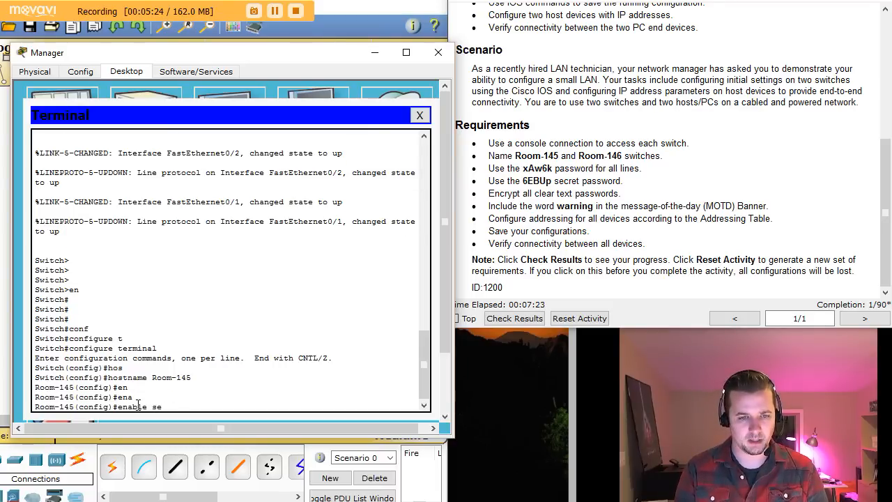
key(Tab)
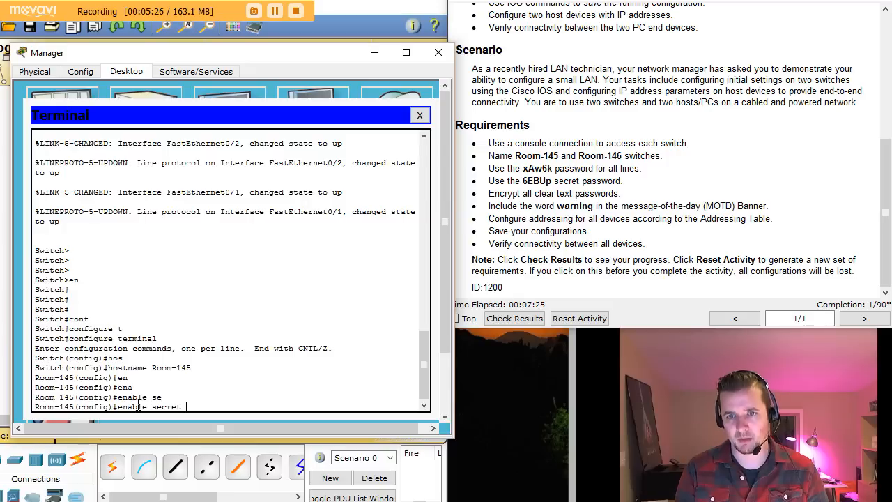
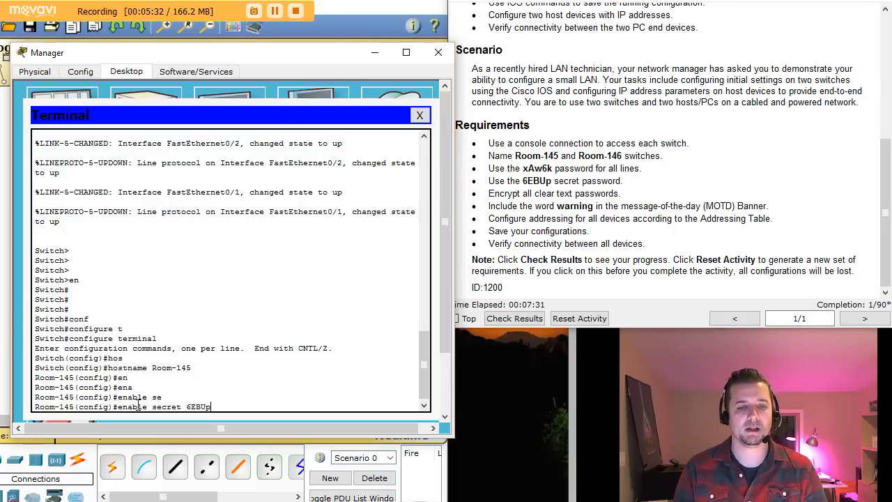
key(Return)
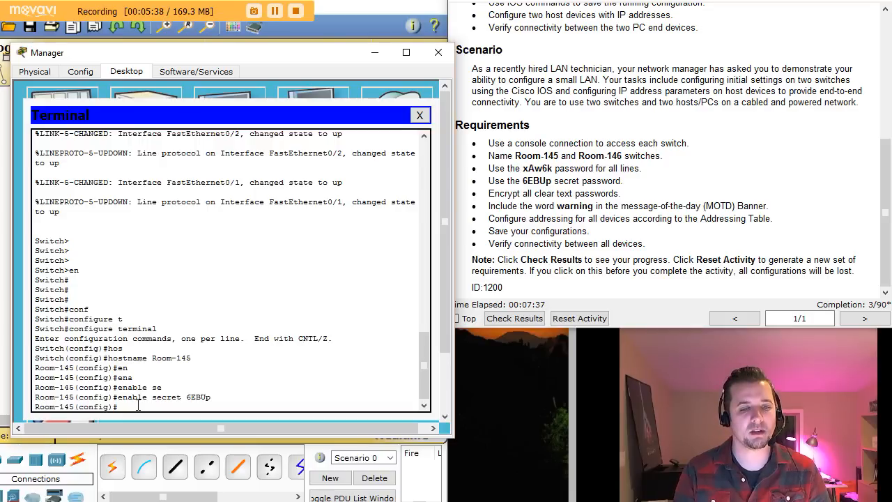
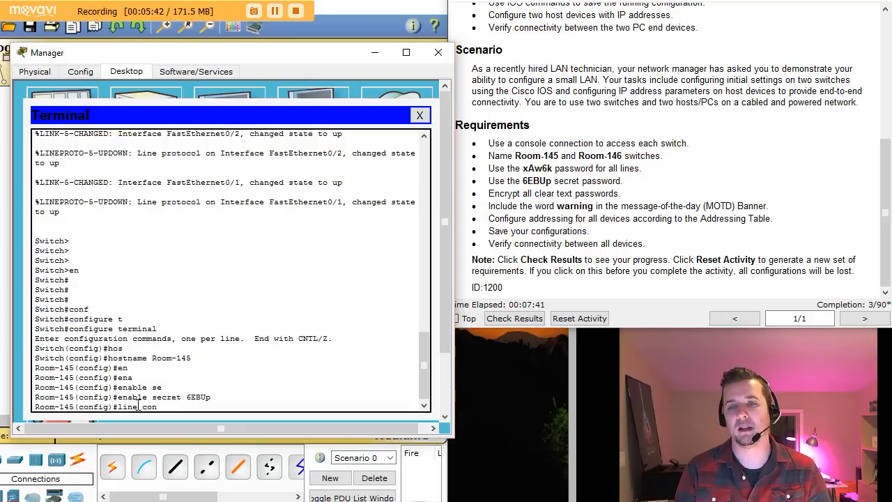
Step: Enter console line 0 and give it the required line password
key(Tab)
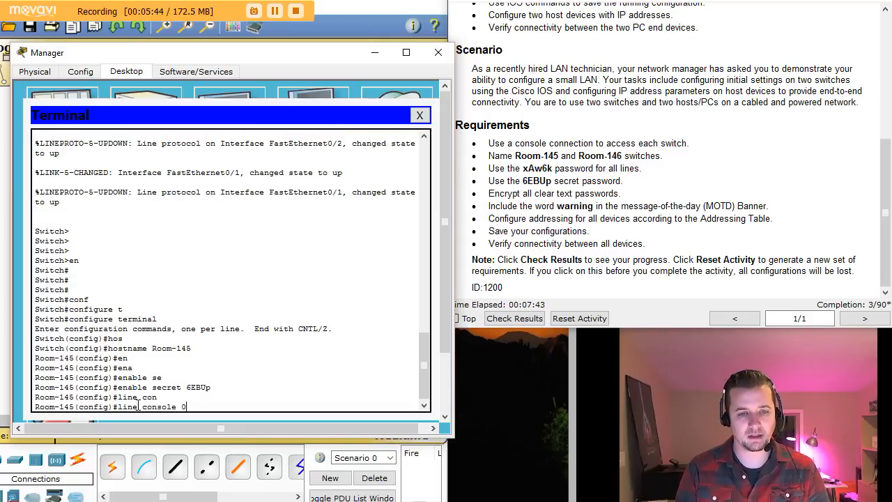
key(Return)
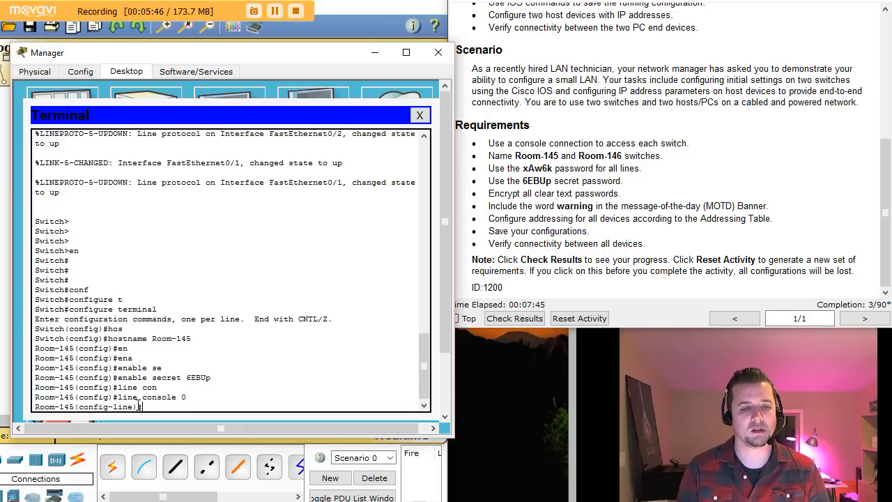
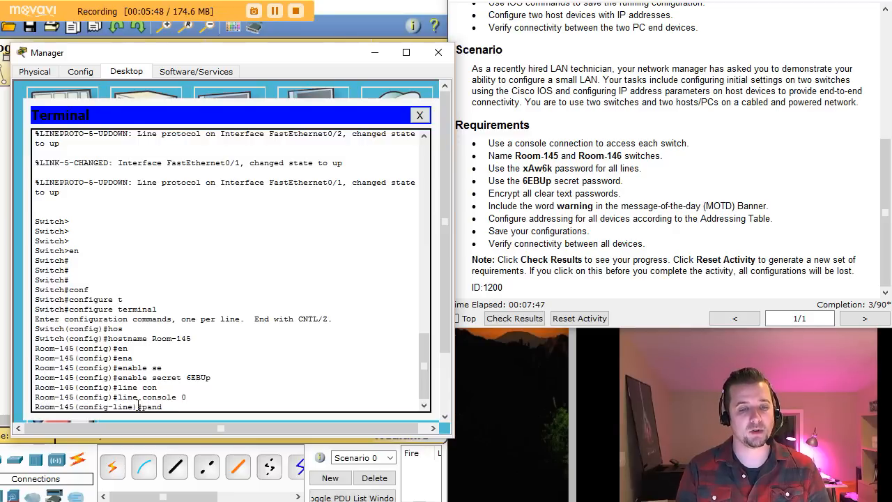
key(BackSpace)
key(Tab)
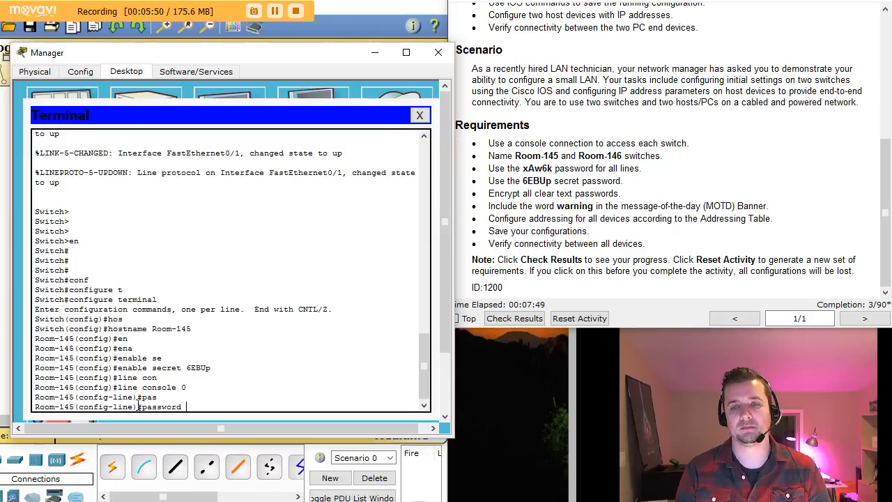
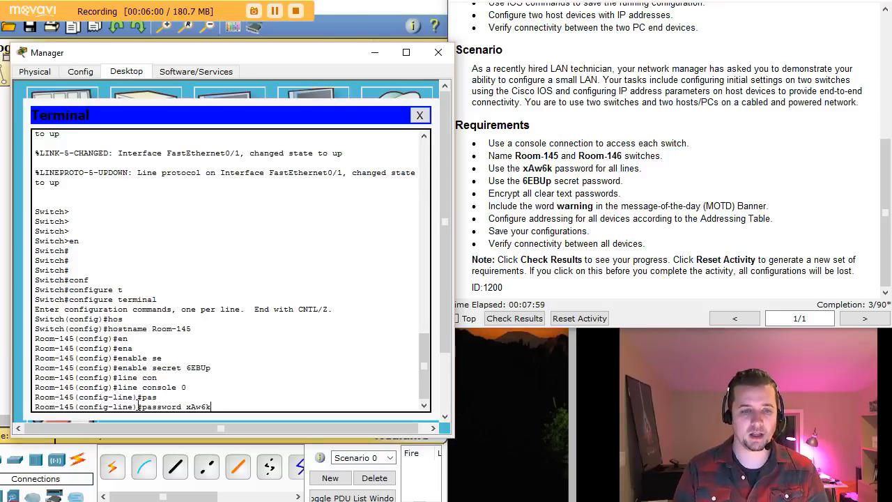
key(Return)
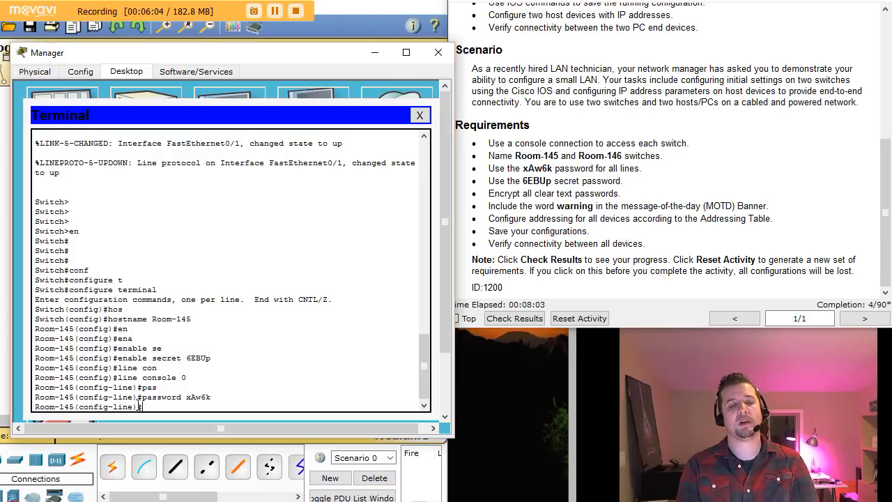
Step: Require login on the console line and return to global configuration
text(login)
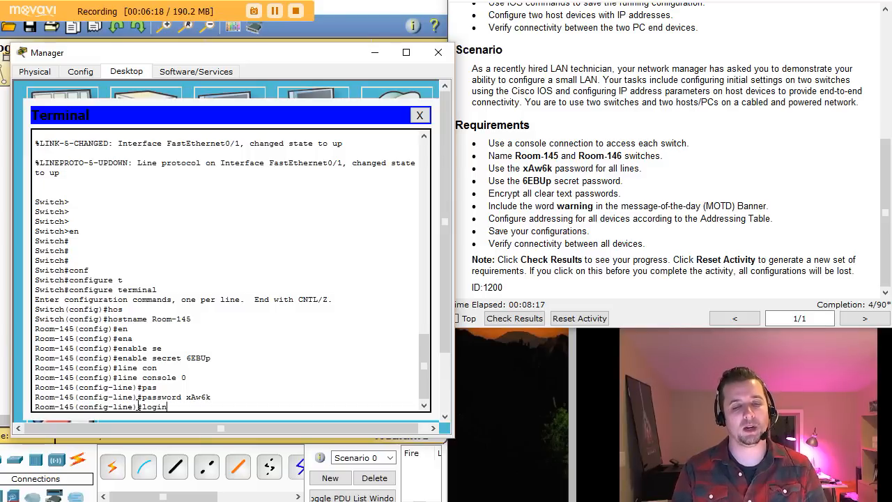
key(Return)
text(en)
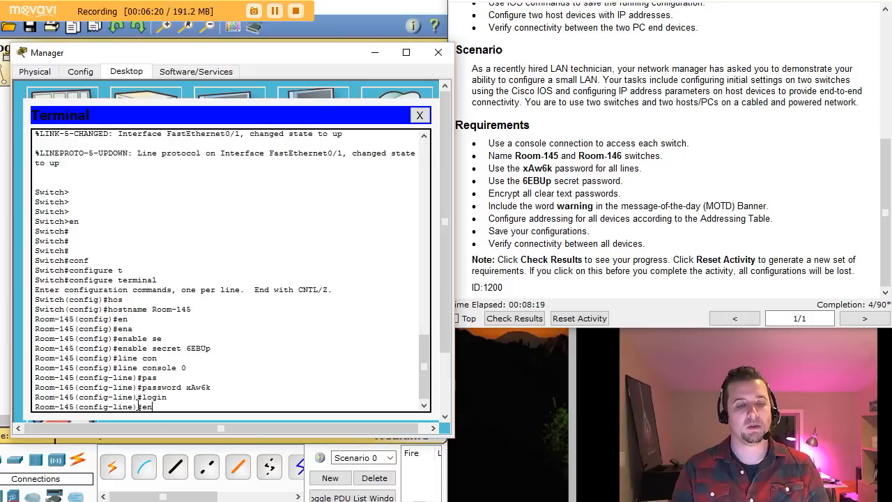
key(BackSpace)
text(xit)
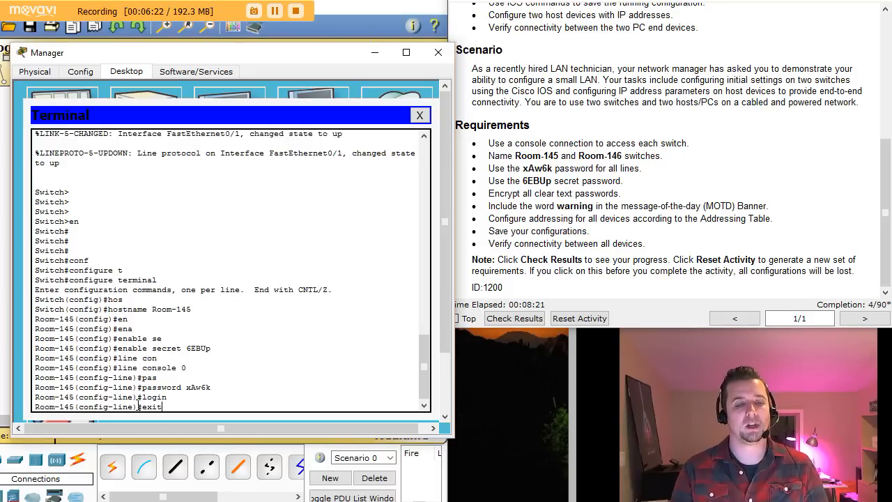
key(Return)
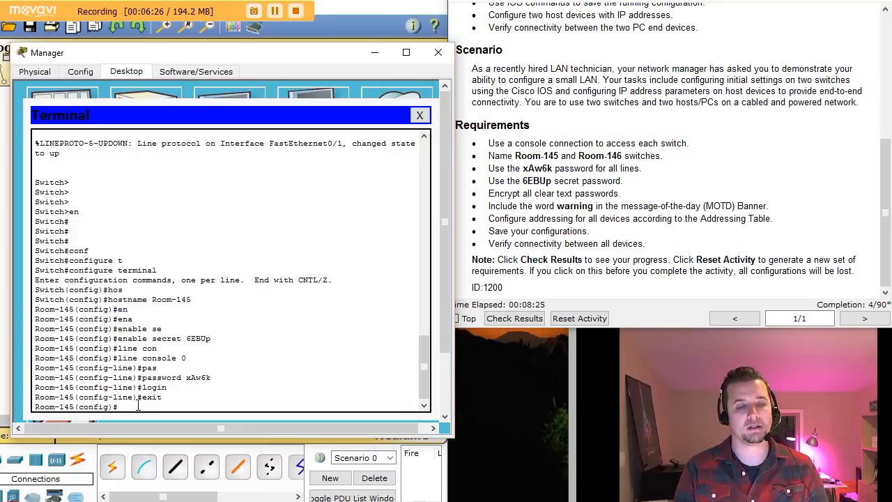
text(line console 0)
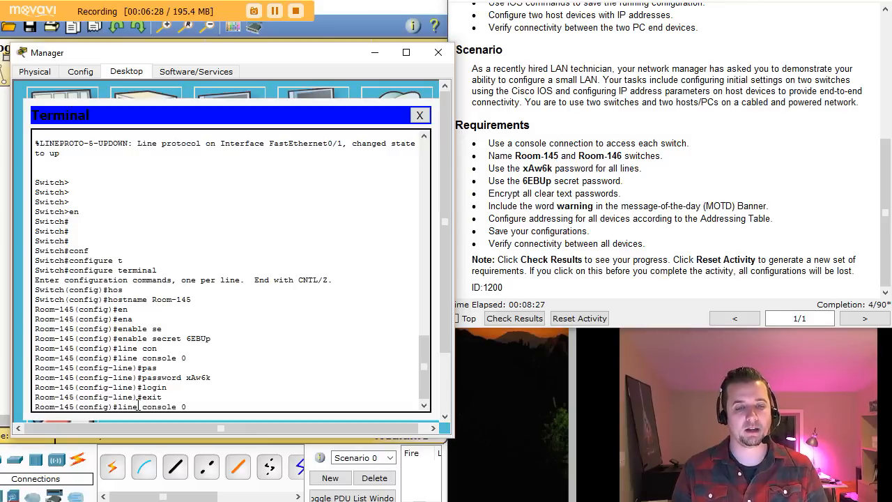
Step: Give vty lines 0–15 the required line password with login, then exit to global config
key(Return)
text(line)#lint)
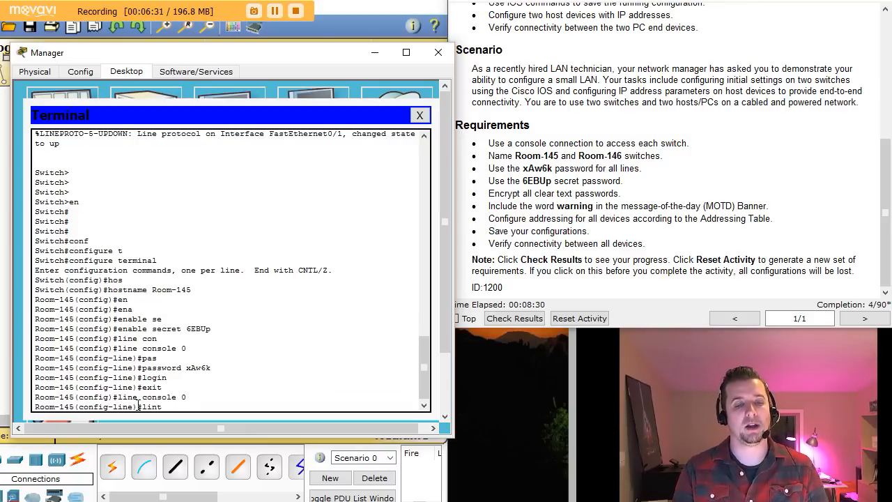
key(BackSpace)
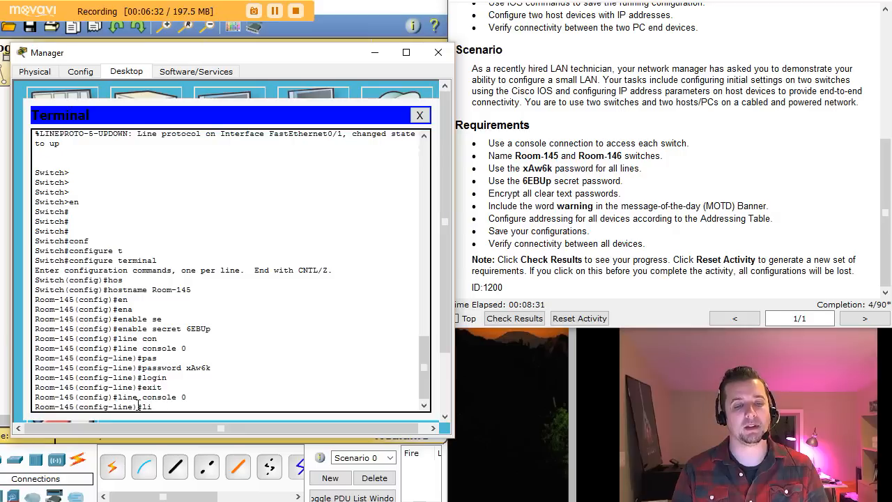
text(ne vty 0 15)
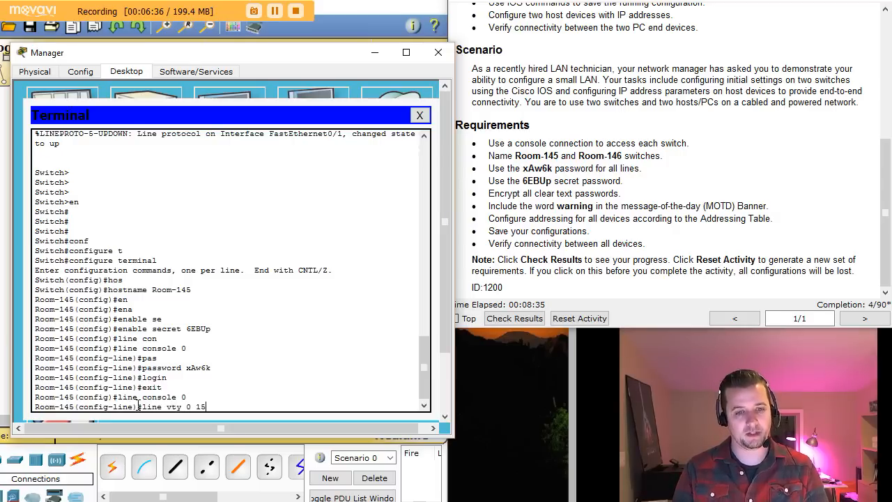
key(Return)
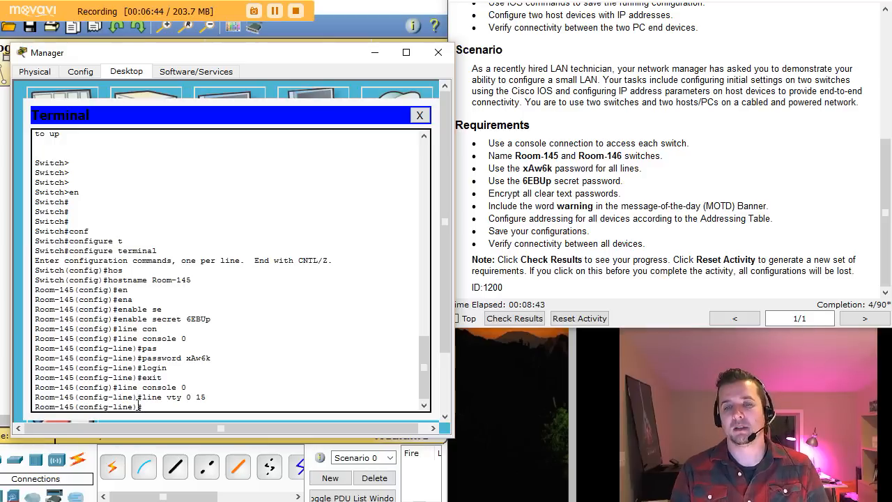
key(Up)
key(Up)
key(Up)
key(Up)
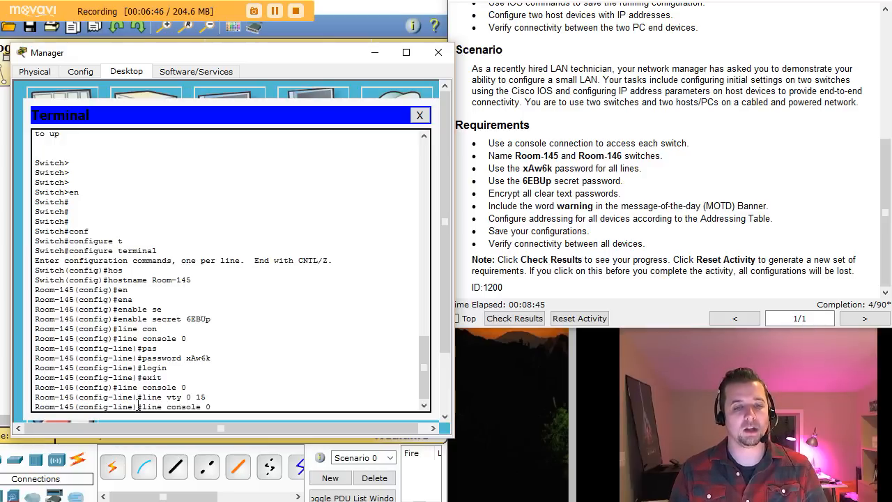
key(Up)
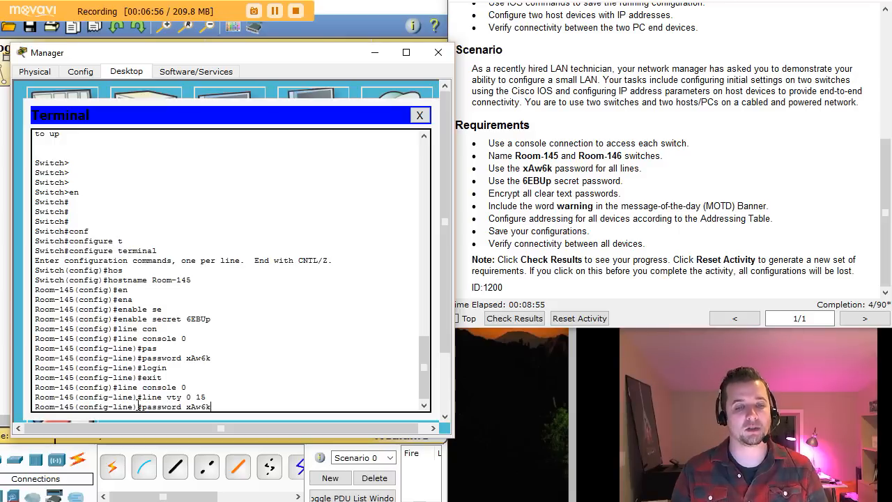
key(Return)
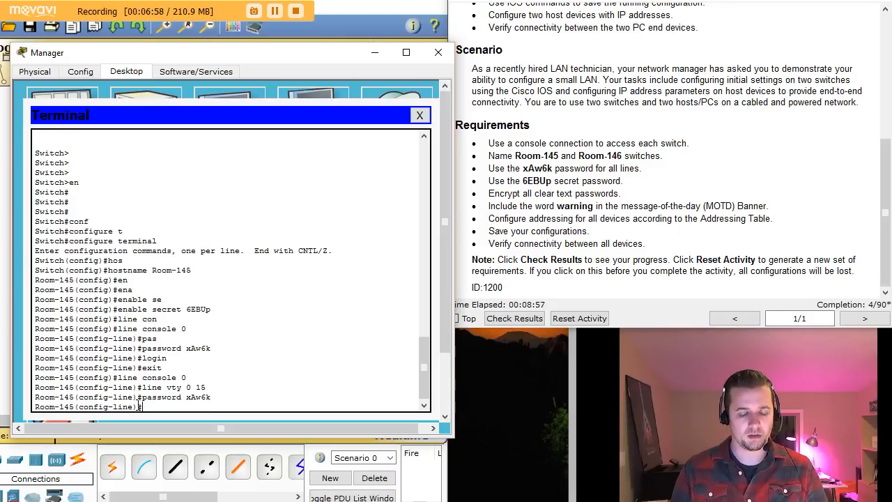
key(Up)
key(Up)
key(Up)
key(Up)
key(Up)
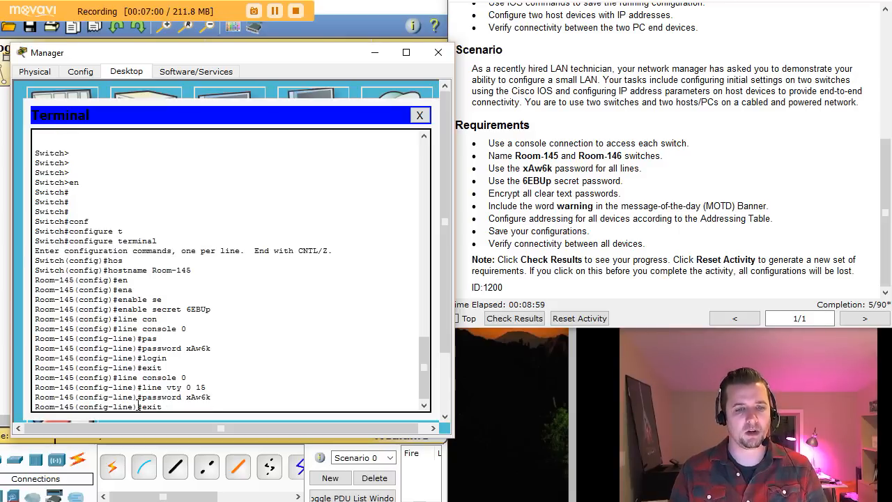
key(Return)
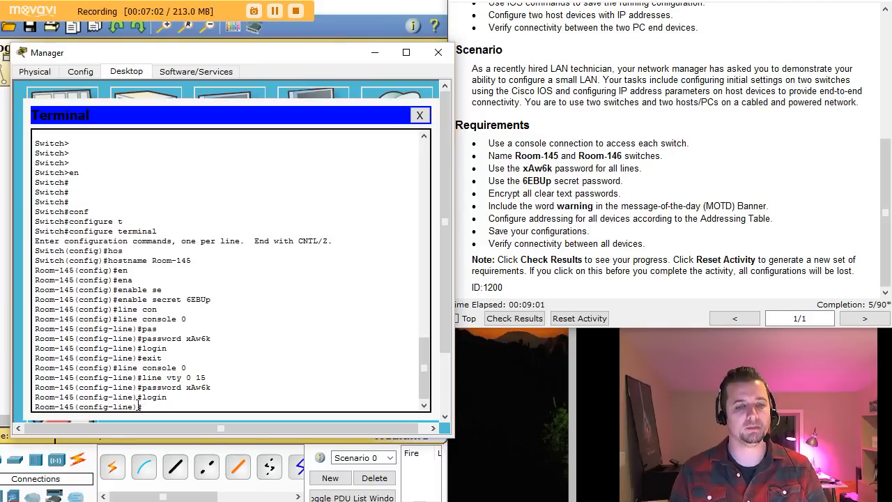
text(exit)
key(Return)
key(Return)
key(Return)
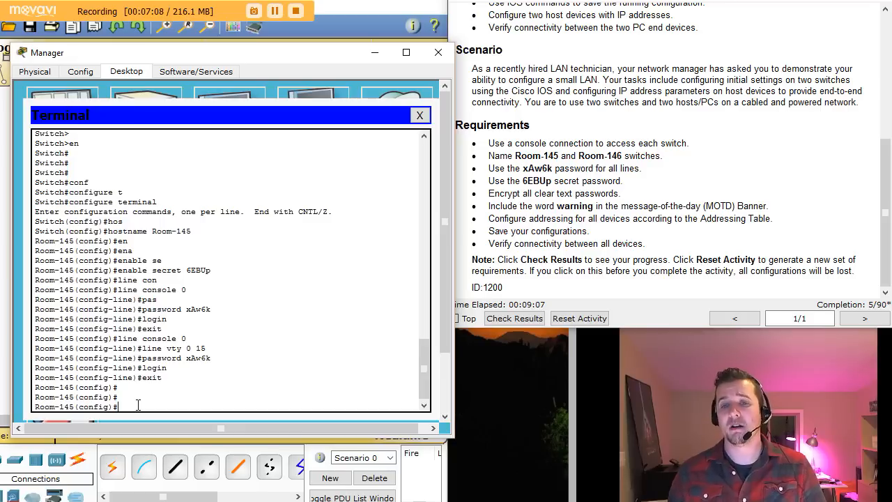
Step: Note the password-encryption requirement and display Room-145's running configuration with do show run
drag(495, 193, 625, 193)
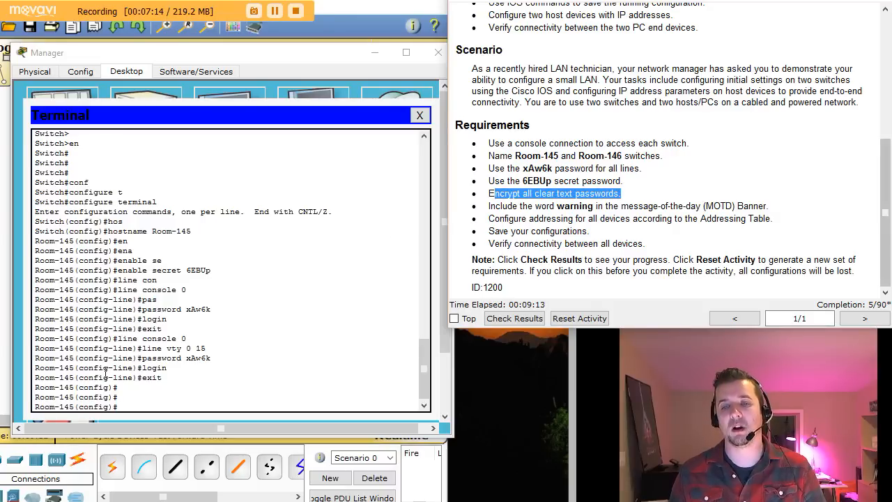
click(119, 407)
text(dos)
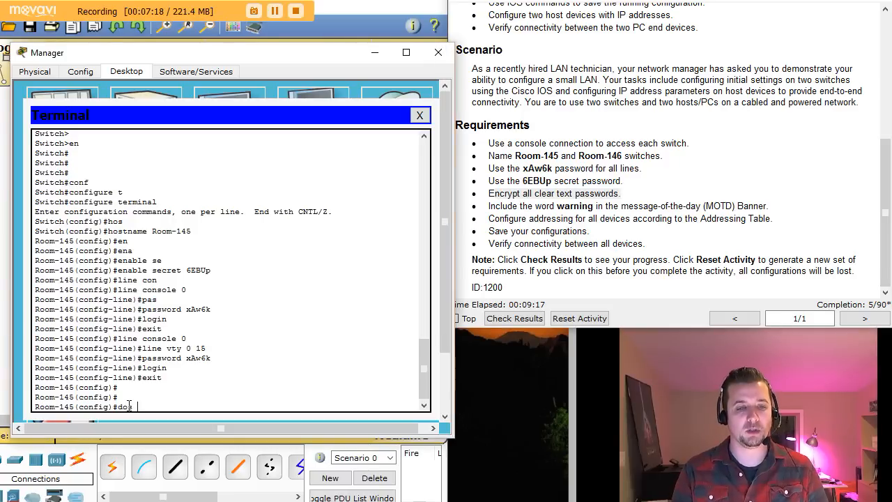
key(BackSpace)
key(BackSpace)
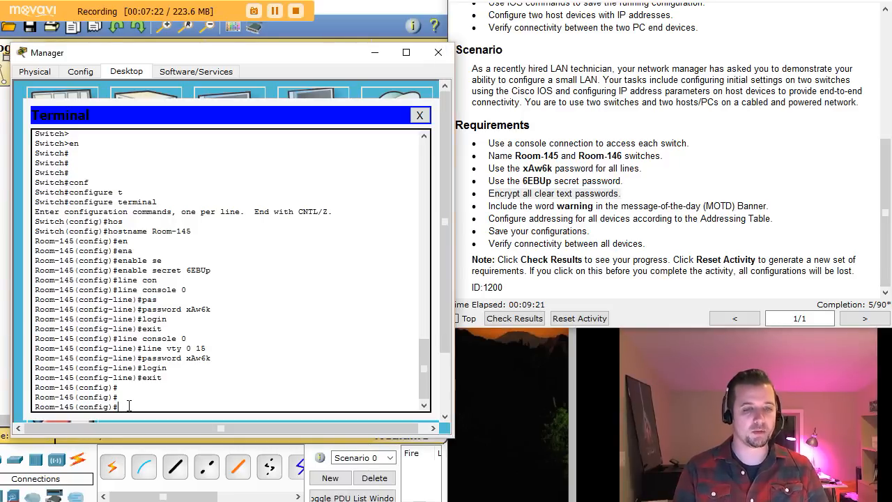
text(do)
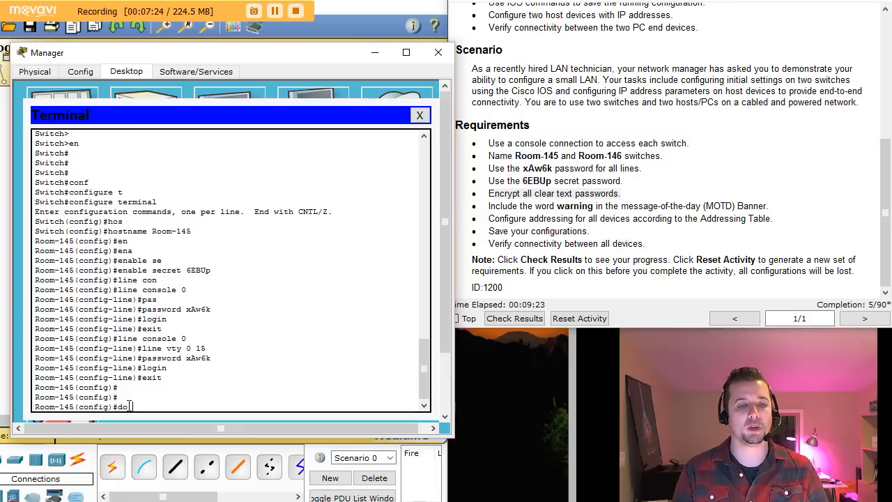
text( show run)
key(Return)
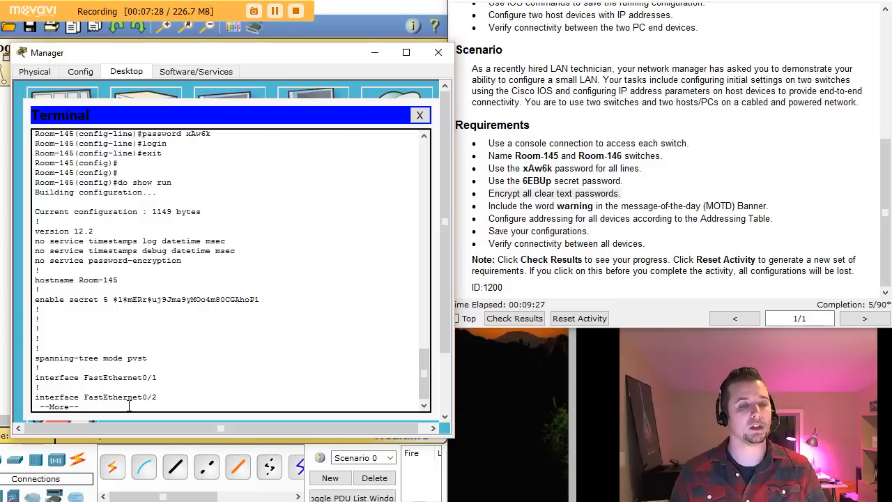
Step: Page through the config, highlighting the enable secret and the plain-text console and vty passwords
drag(132, 299, 245, 296)
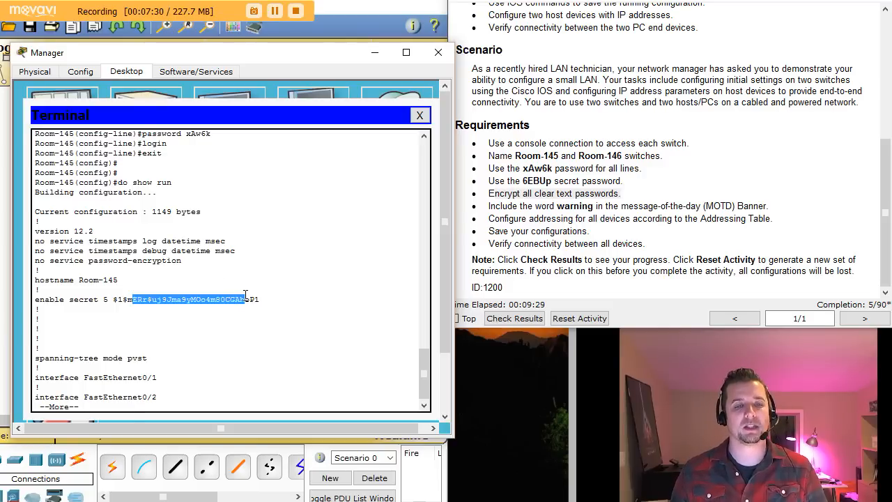
click(222, 347)
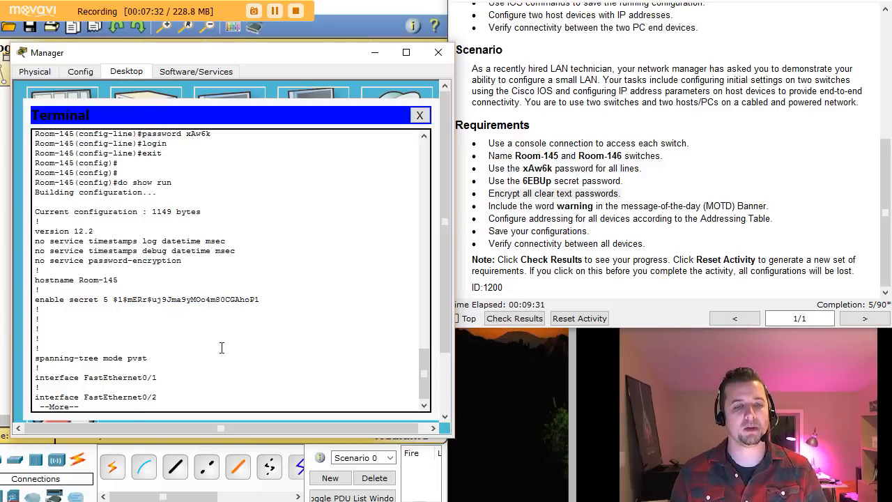
key(space)
key(space)
key(space)
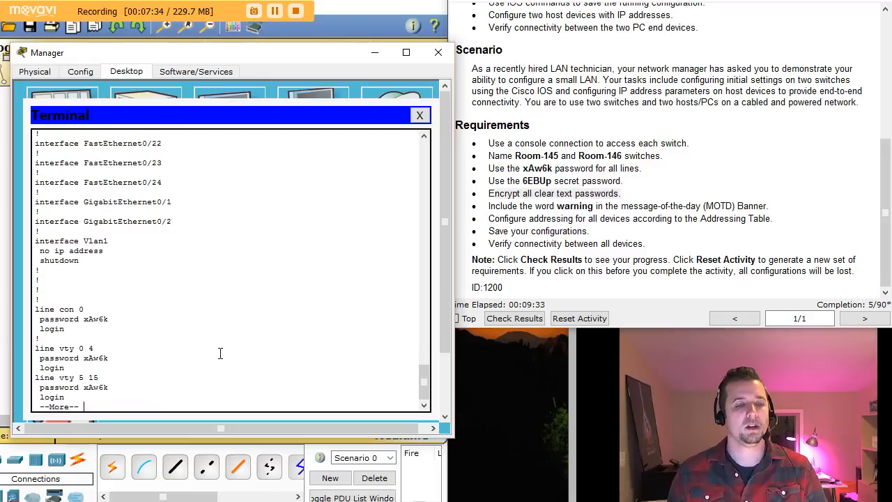
key(space)
drag(52, 278, 83, 271)
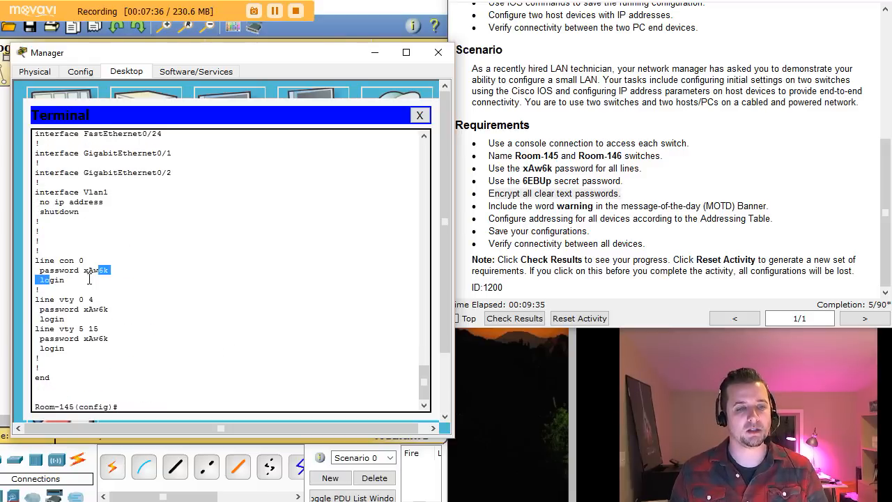
drag(64, 309, 111, 319)
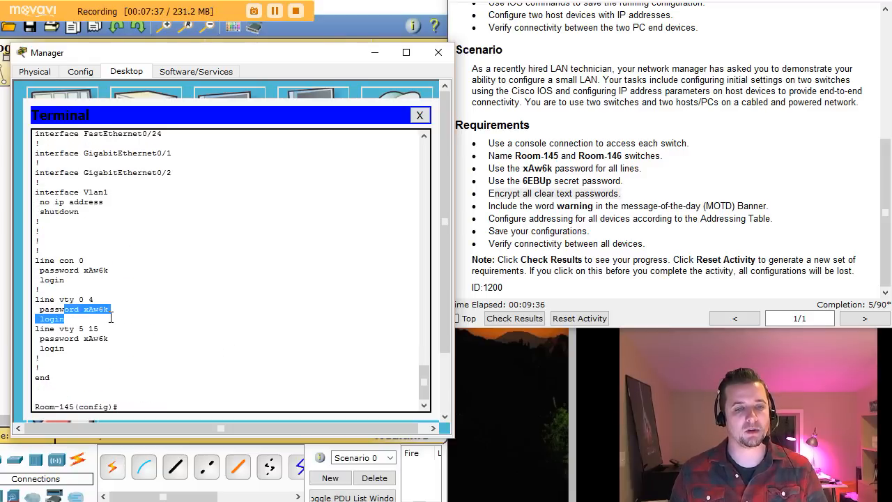
click(145, 401)
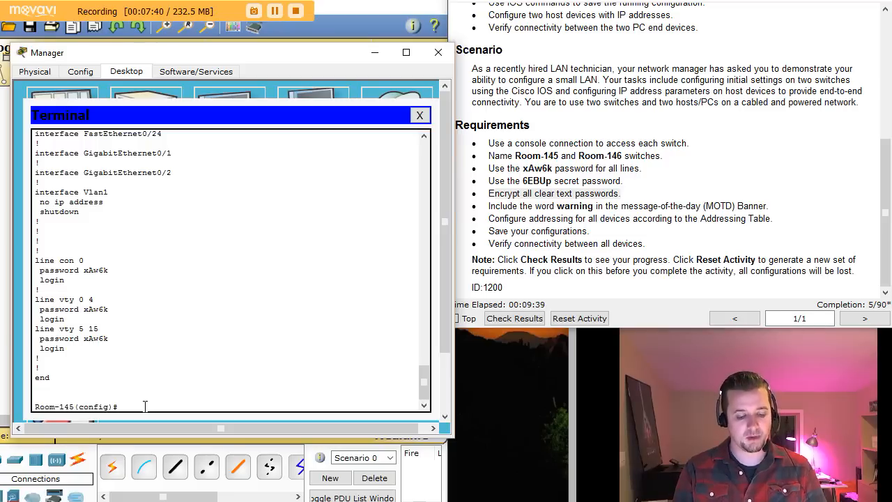
Step: Enable service password-encryption on Room-145
text(s)
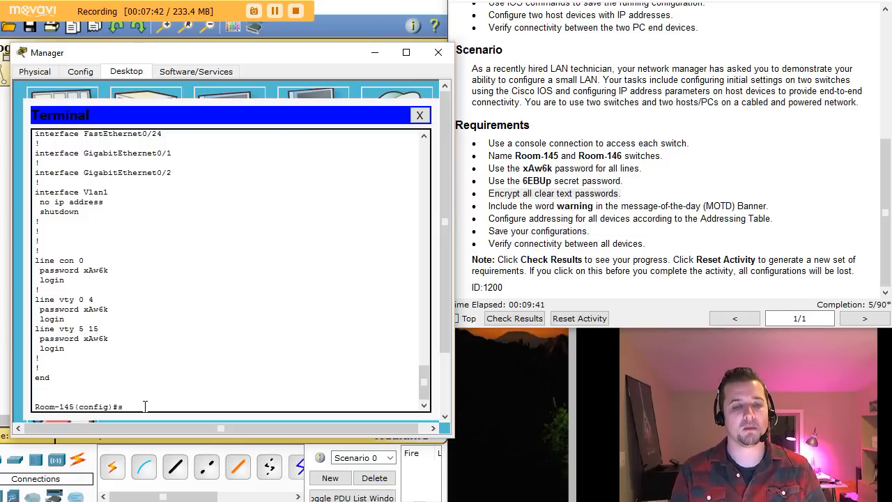
text(ervice p)
key(Tab)
text(p)
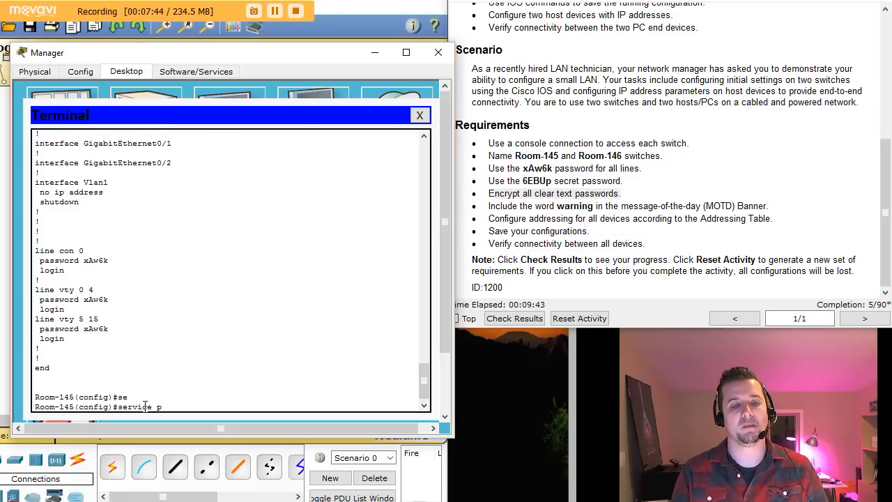
text(a)
key(Tab)
key(Return)
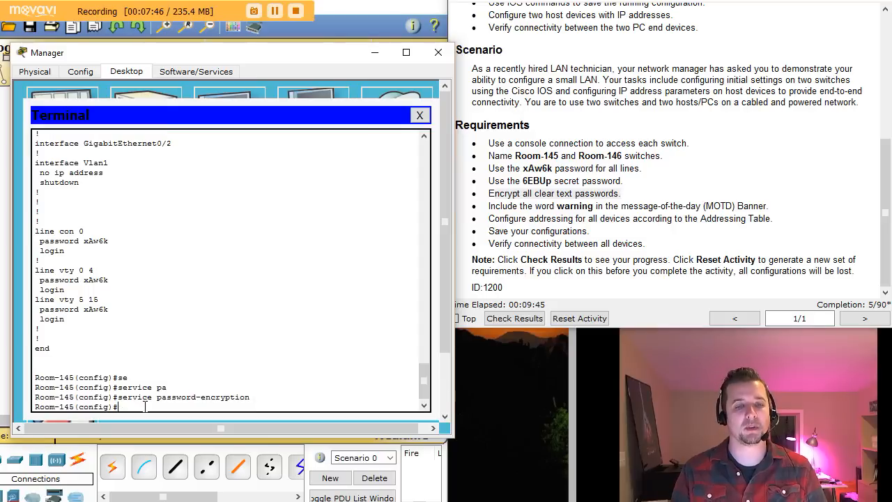
Step: Rerun do show run to confirm the console password now appears type 7 encrypted
text(do show run)
key(Return)
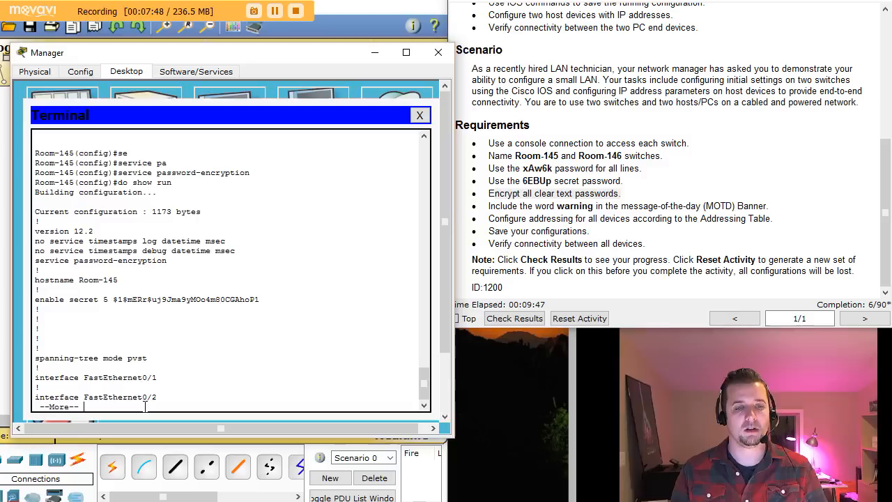
key(space)
key(space)
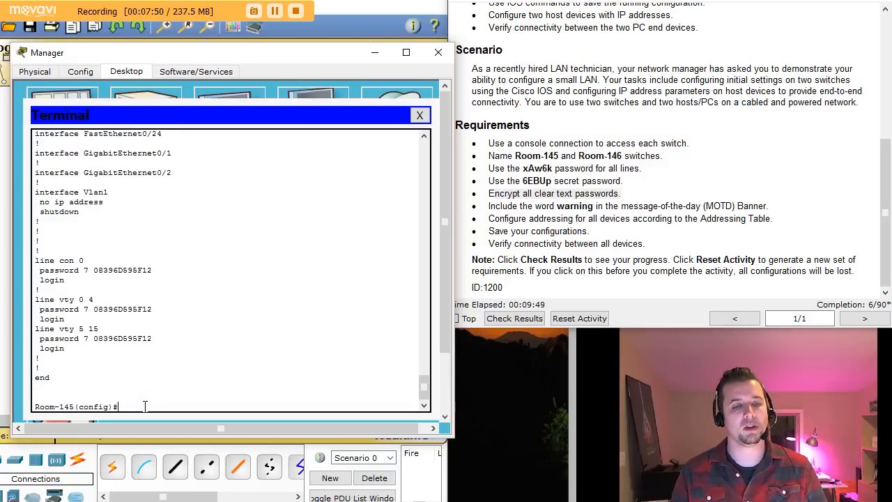
drag(113, 270, 112, 292)
click(115, 321)
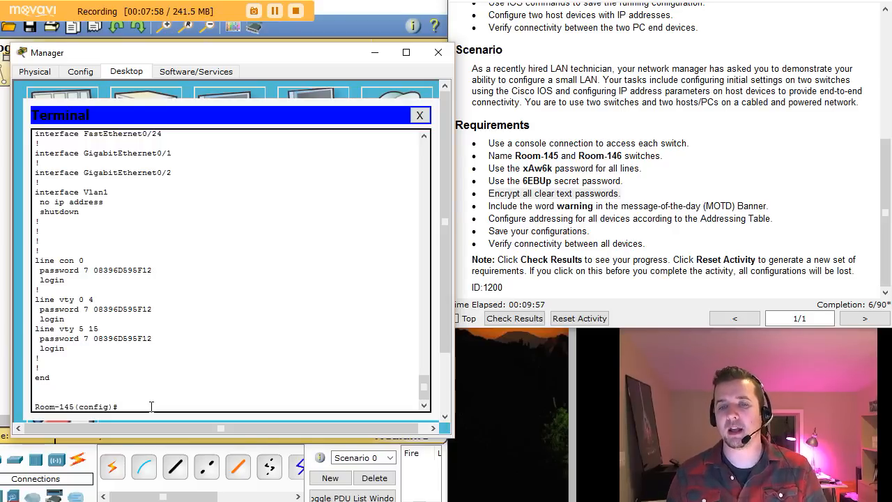
drag(520, 206, 589, 206)
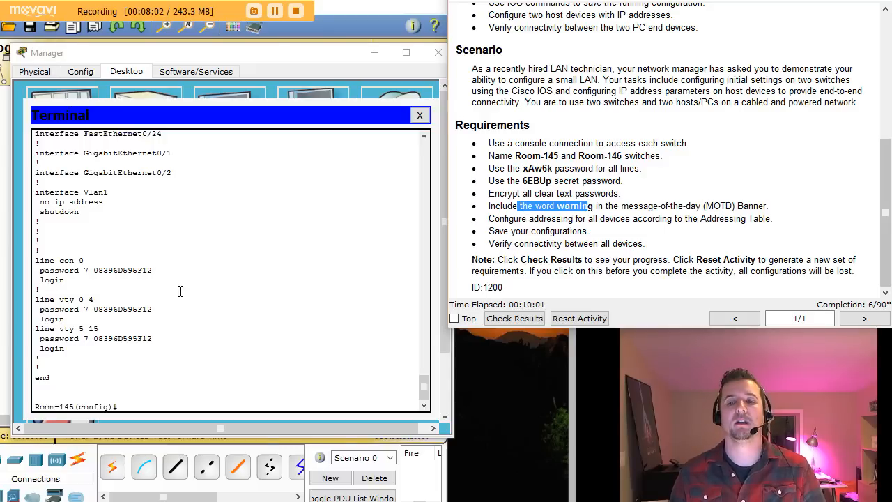
Step: Create the MOTD banner 'warning!!! Stay Out!' on Room-145 using # as the delimiter
click(141, 410)
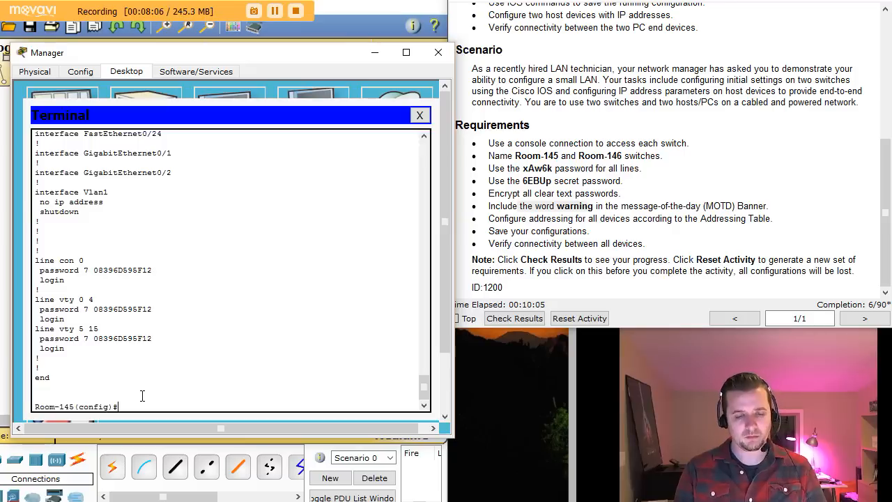
text(ban)
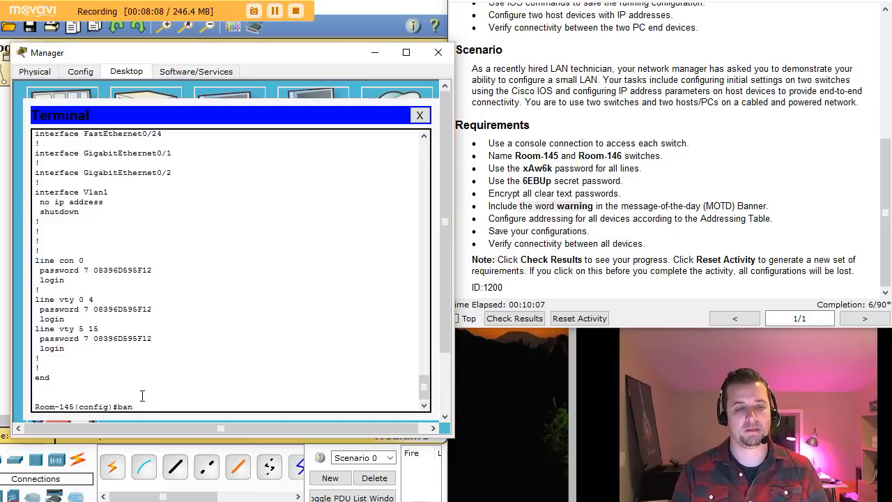
key(Tab)
text(m)
key(Tab)
text(#)
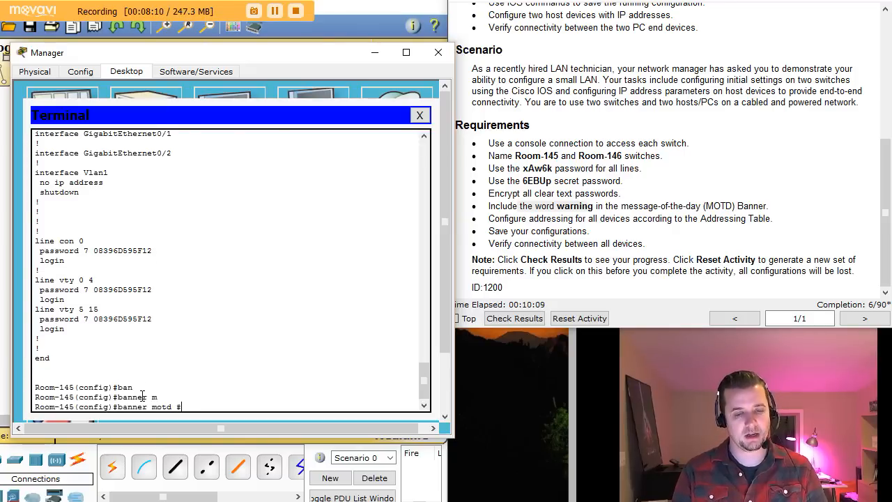
key(Return)
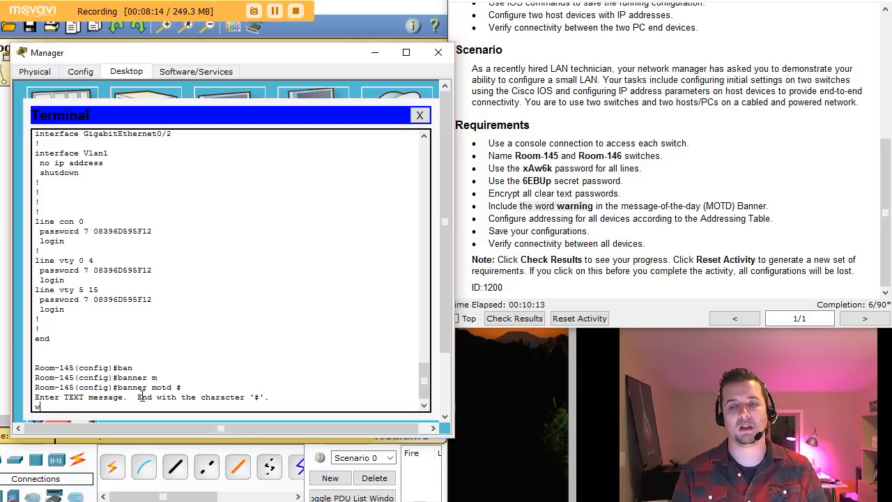
text(warngin)
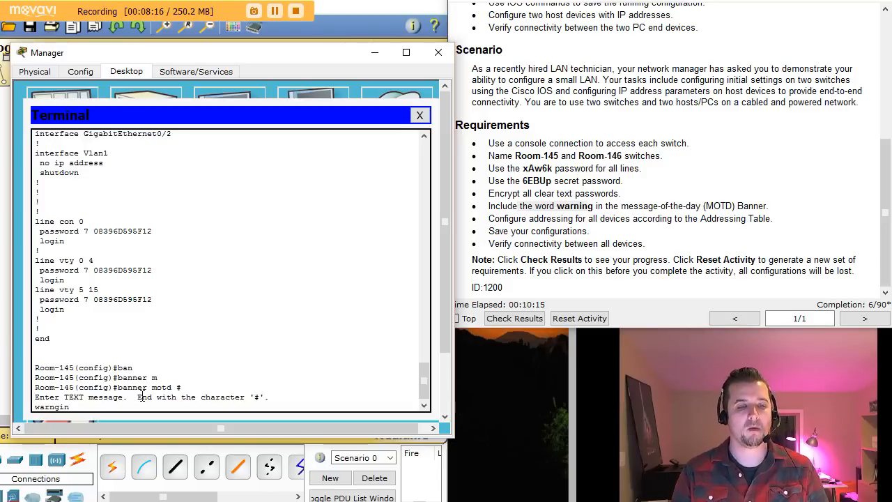
key(BackSpace)
key(BackSpace)
key(BackSpace)
text(ing!!! Stay)
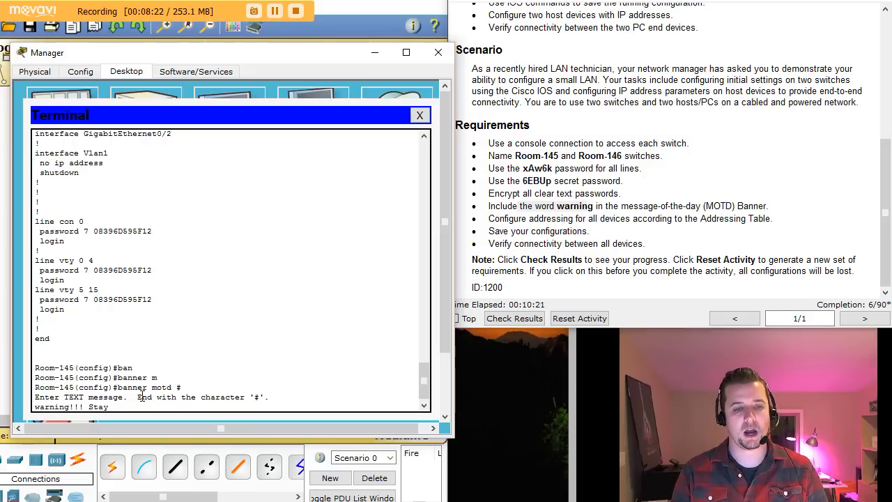
text( Out!)
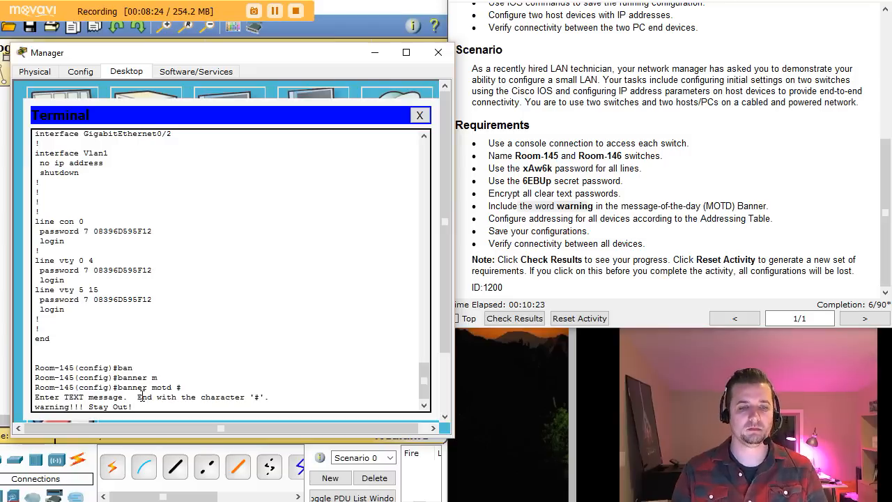
key(Return)
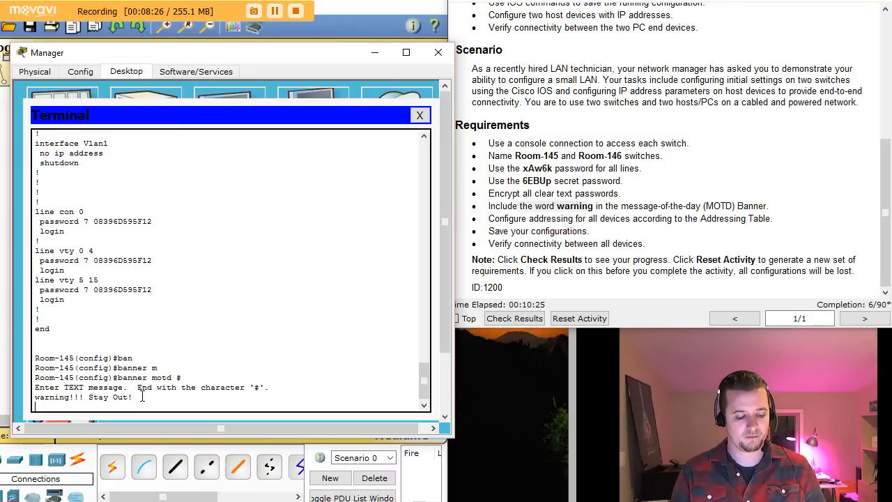
text(#)
key(Return)
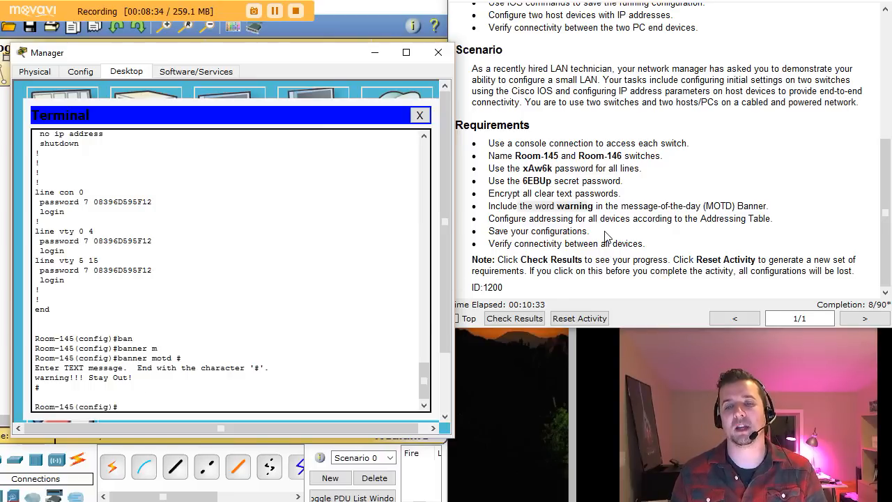
Step: Scroll up to the Addressing Table and note Room-145's VLAN 1 address 128.107.20.10
click(886, 240)
drag(886, 240, 888, 115)
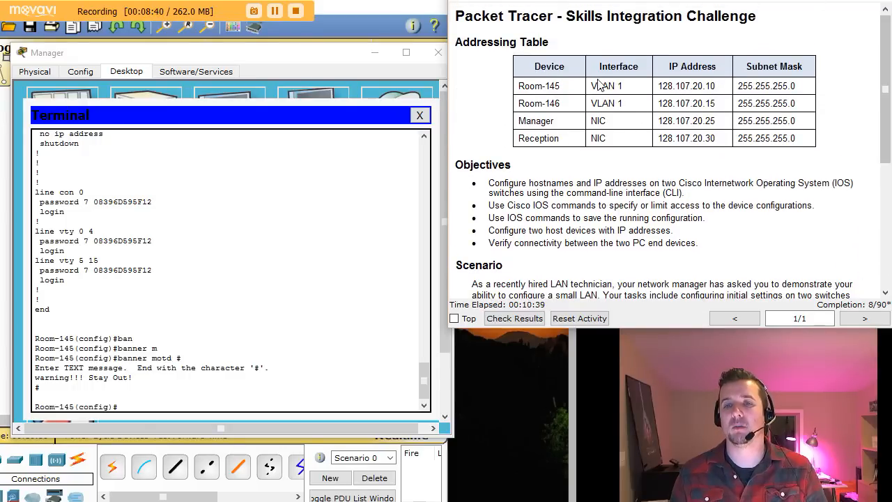
mouse_move(596, 85)
mouse_down()
mouse_move(670, 86)
mouse_move(613, 87)
mouse_up()
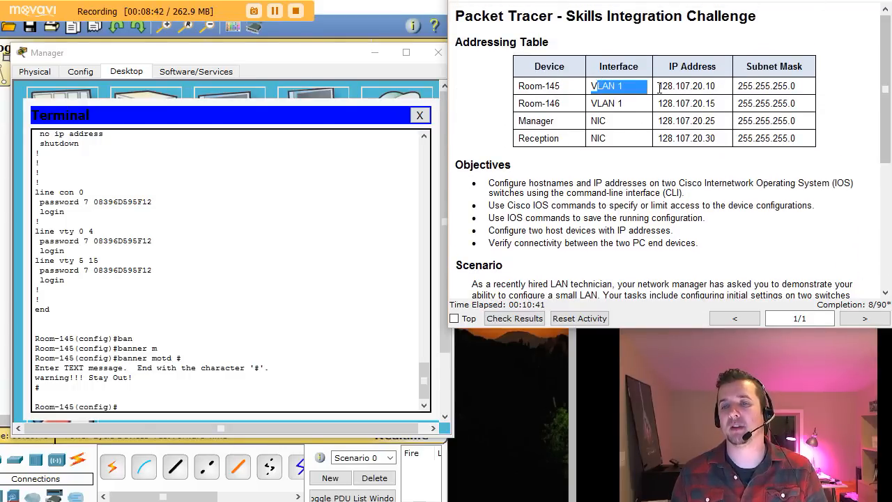
click(624, 87)
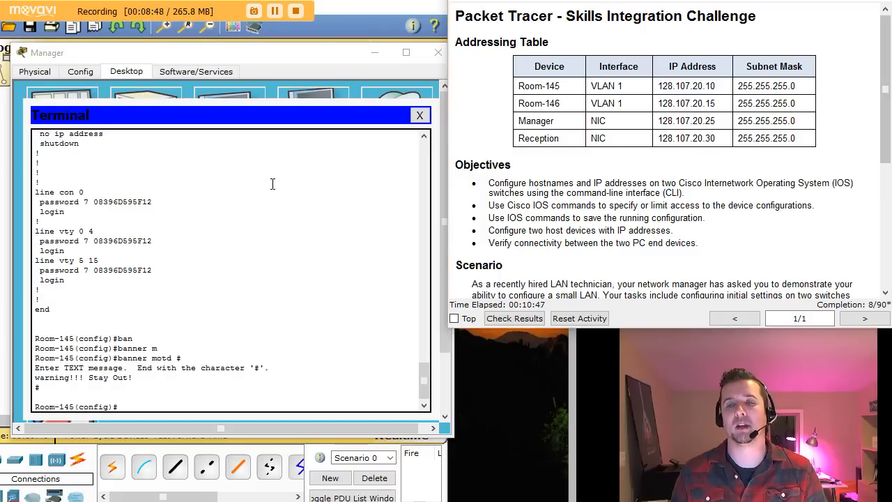
click(147, 405)
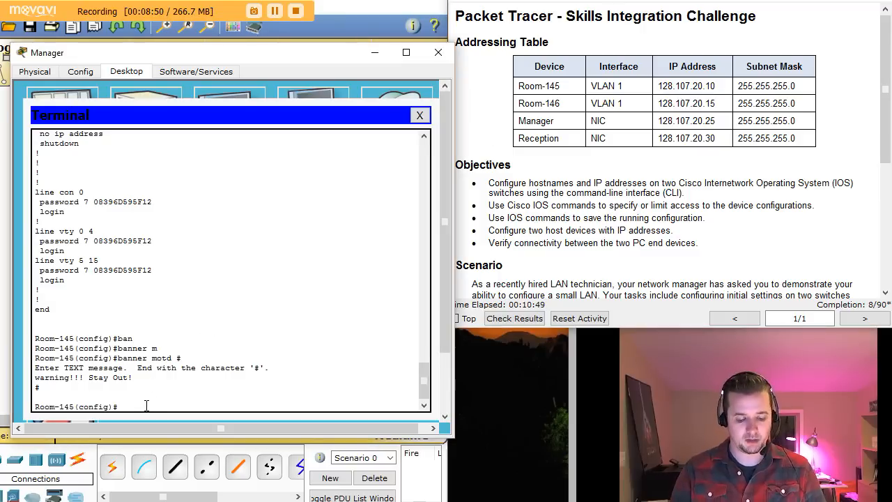
Step: Assign Room-145's VLAN 1 interface the address 128.107.20.10 with mask 255.255.255.0
text(int vl)
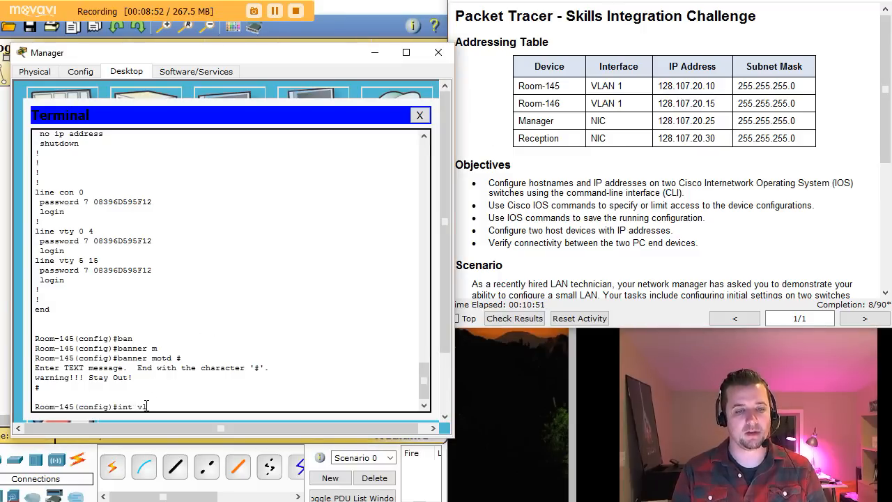
text(an 1)
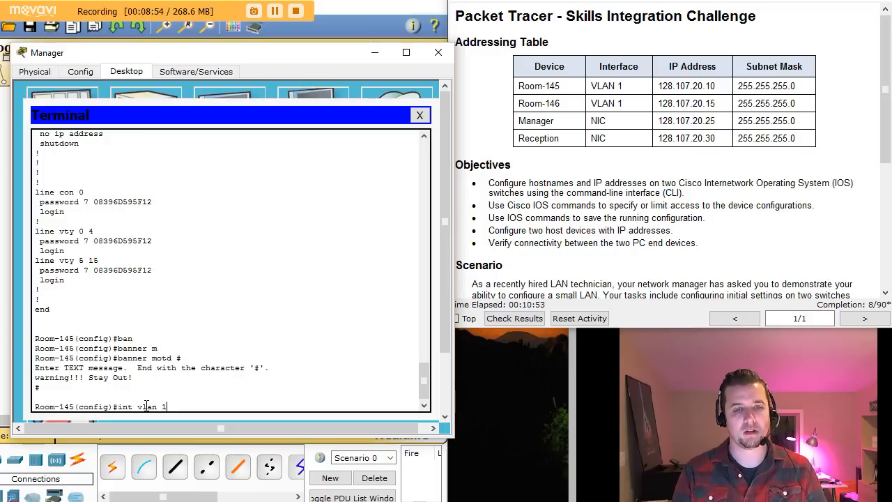
key(Return)
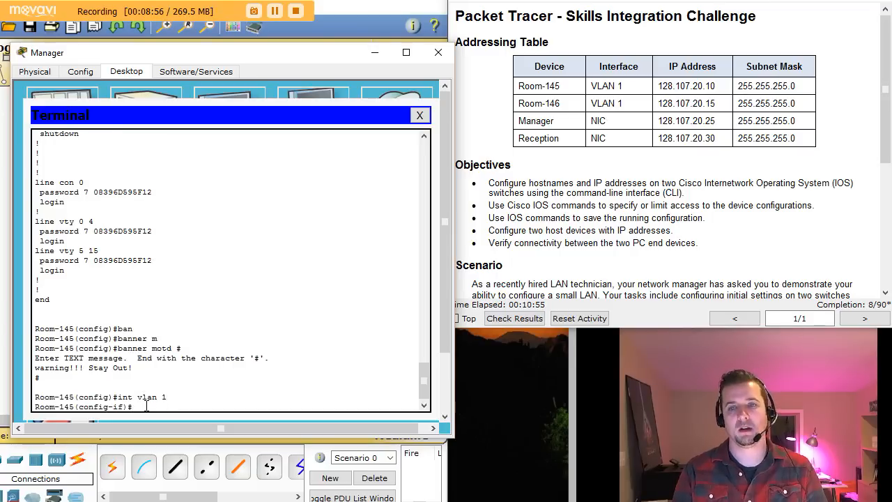
text(ip add)
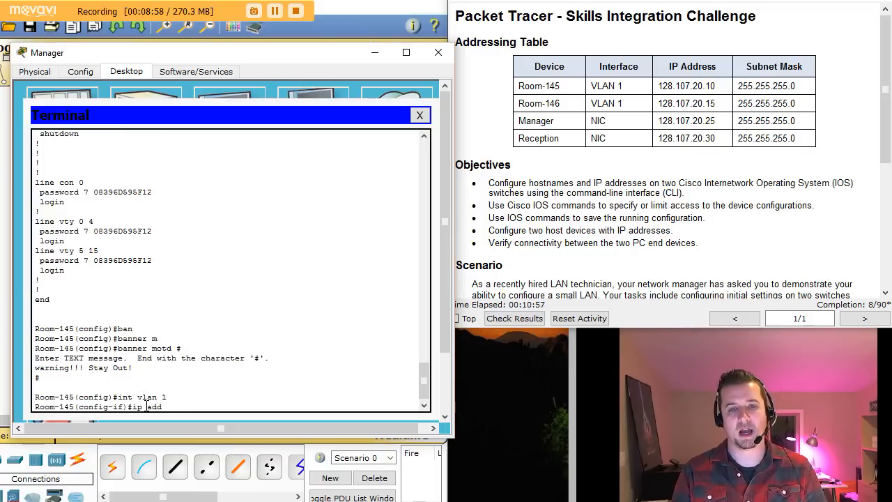
key(Tab)
text(1)
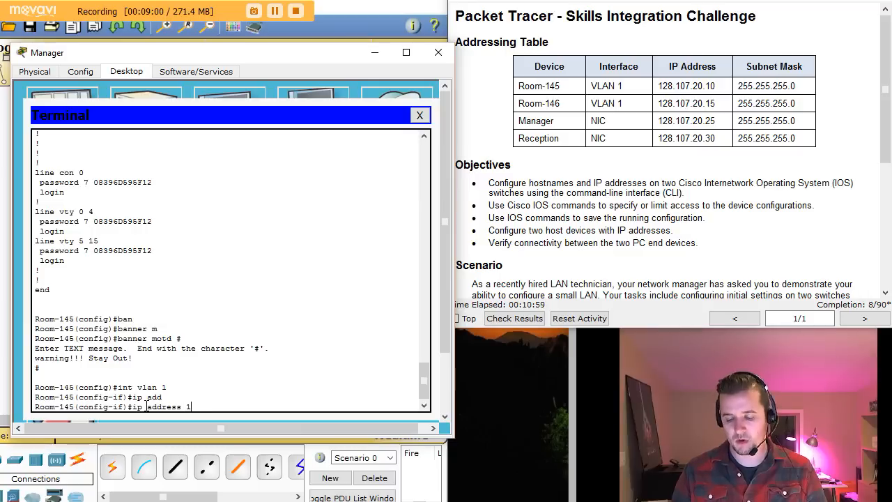
text(28.10)
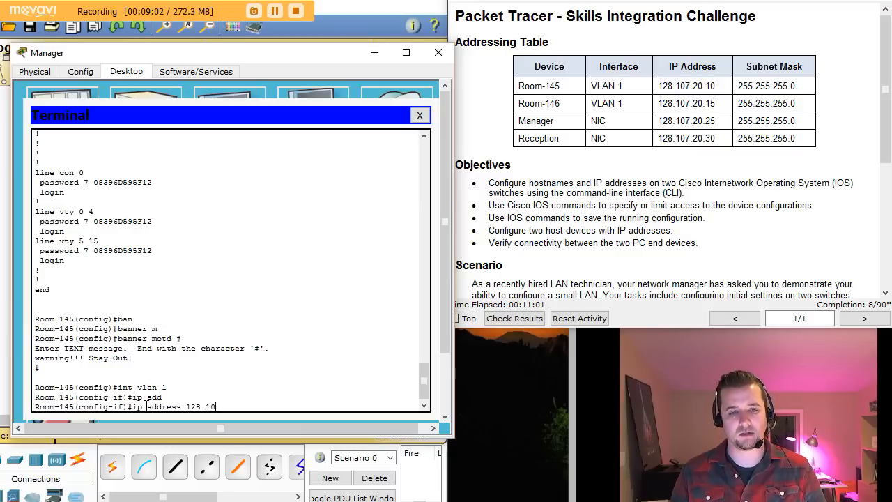
text(7.20)
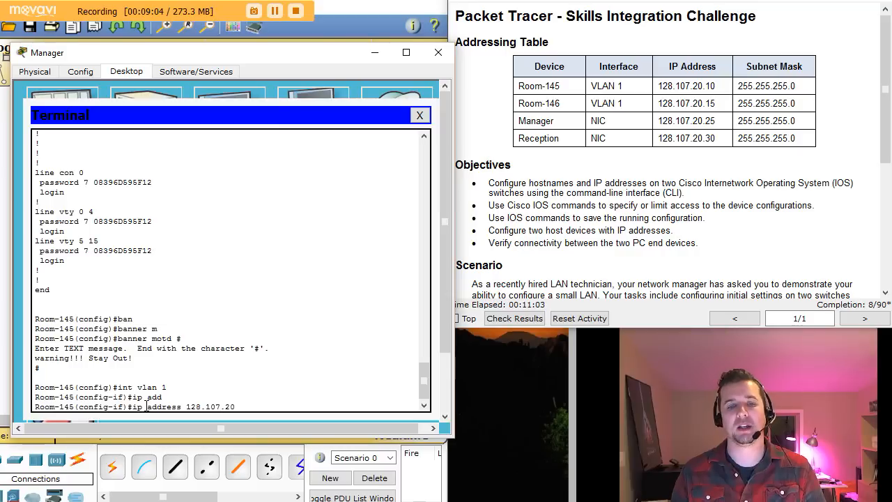
text(.10 255.255.255.0)
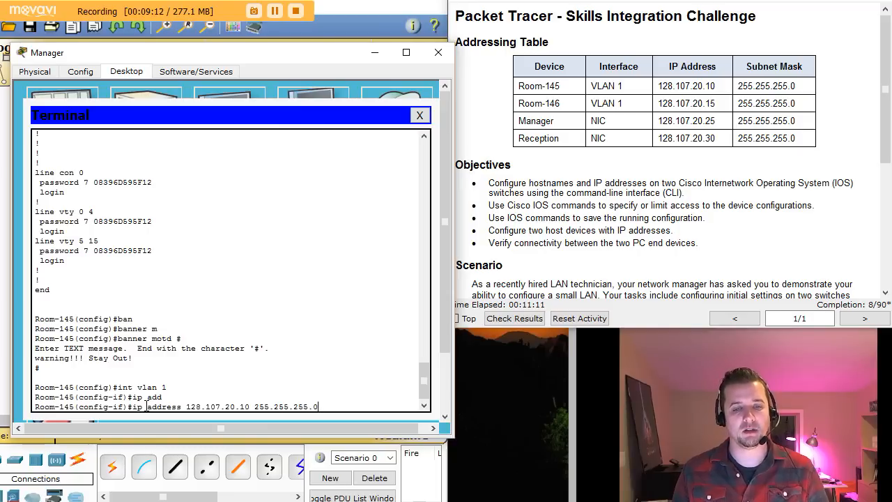
key(Return)
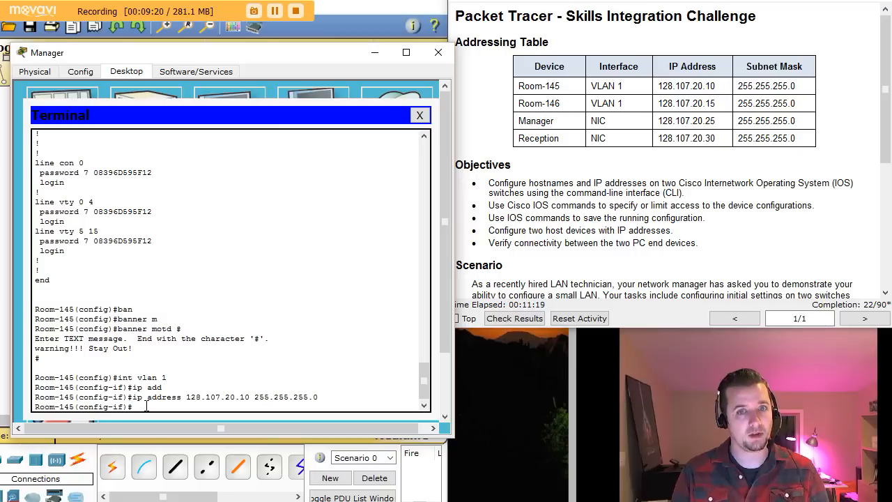
Step: Bring VLAN 1 up with no shutdown, then exit back to the privileged prompt
text(no shut)
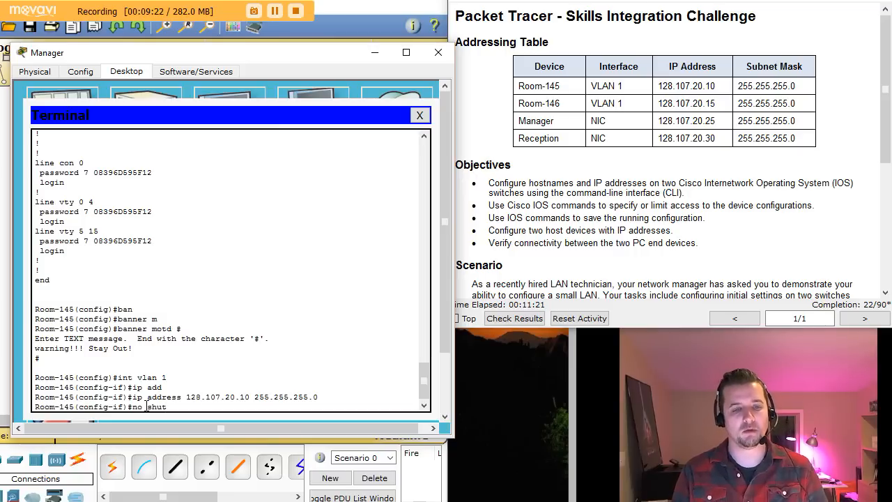
key(Tab)
key(Return)
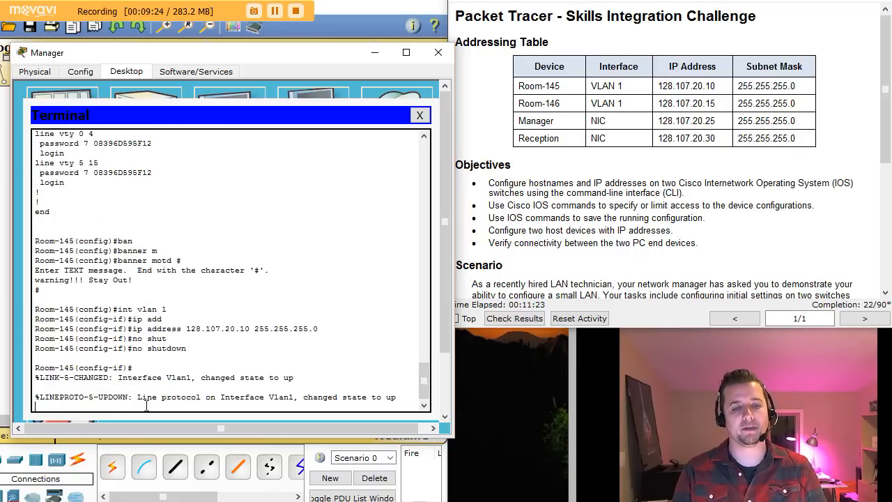
key(Return)
key(Return)
key(Return)
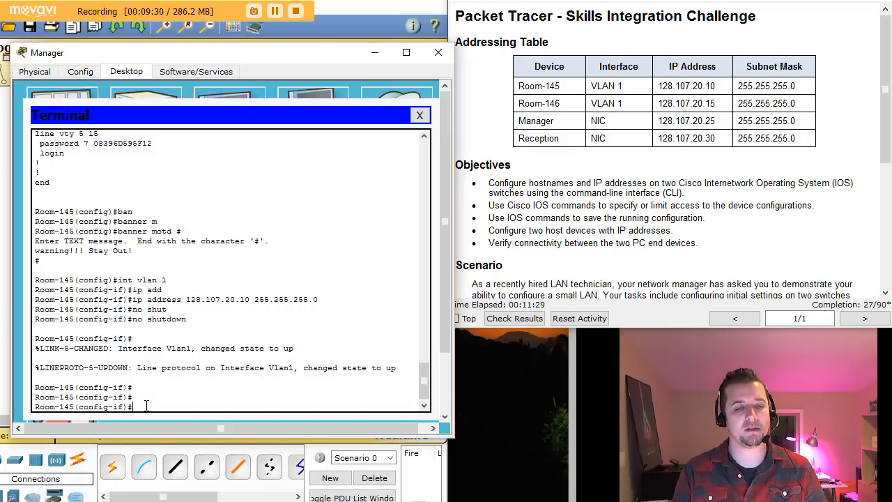
text(it)
key(Return)
key(Return)
key(Return)
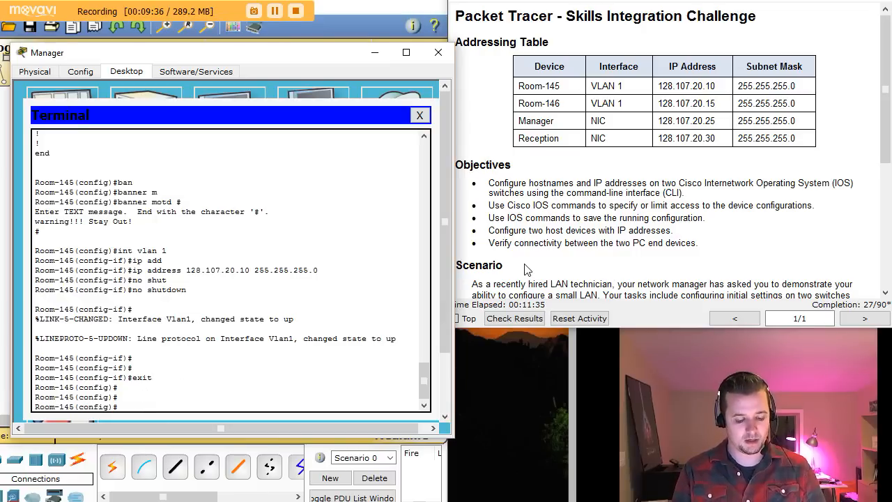
key(ctrl+z)
key(Return)
key(Return)
key(Return)
key(Return)
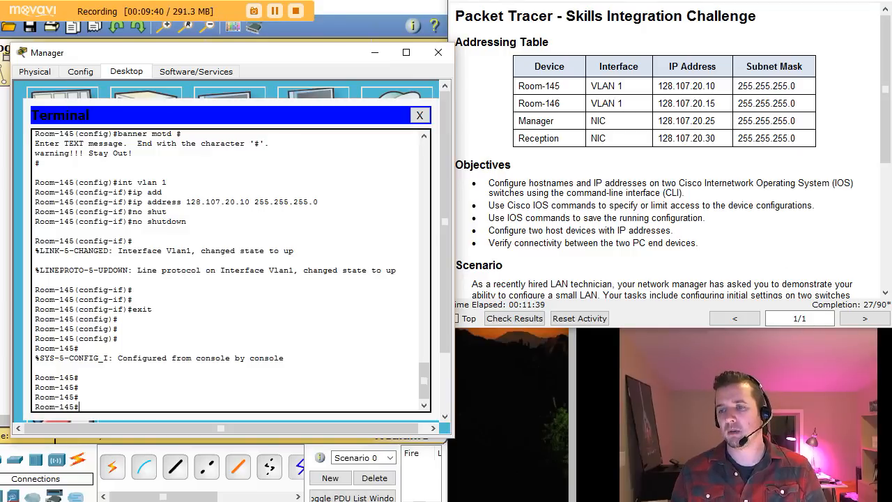
click(886, 292)
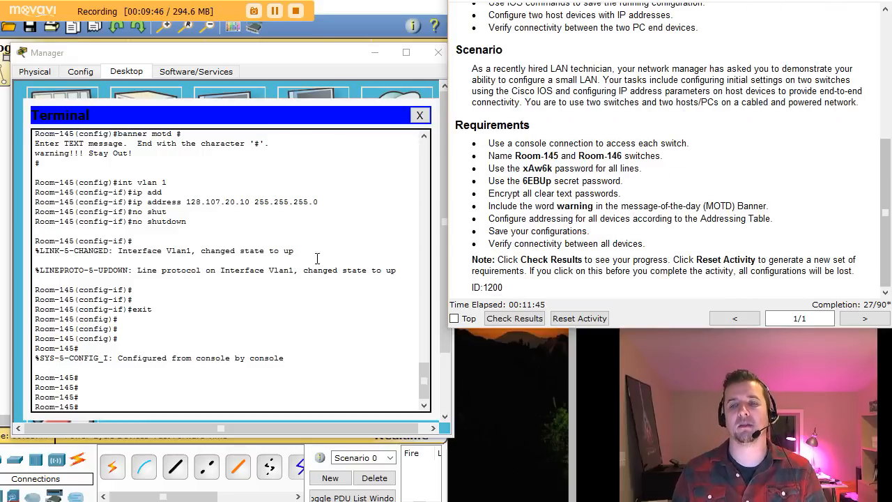
Step: Copy Room-145's running-config to startup-config, then close the Manager window
click(129, 406)
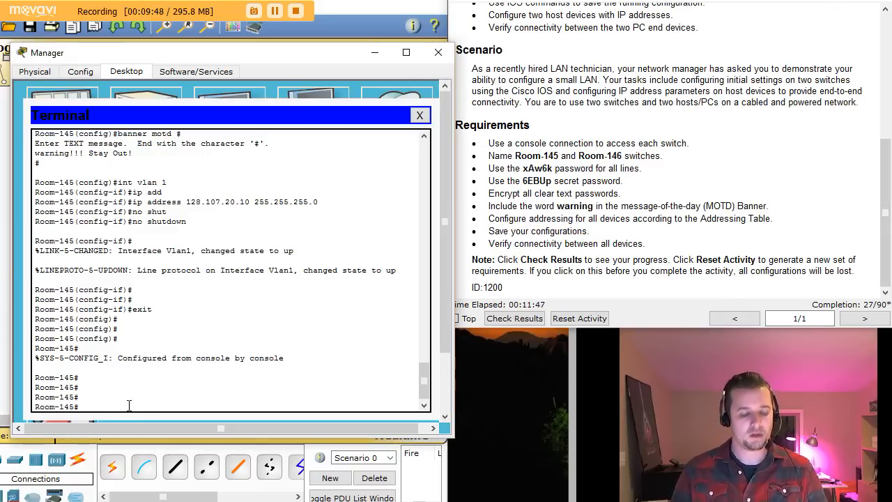
text(c)
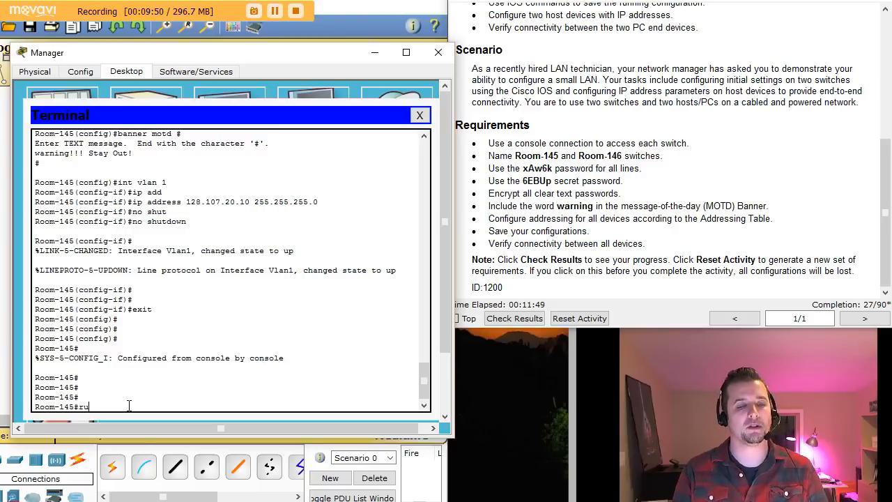
text(o)
key(Tab)
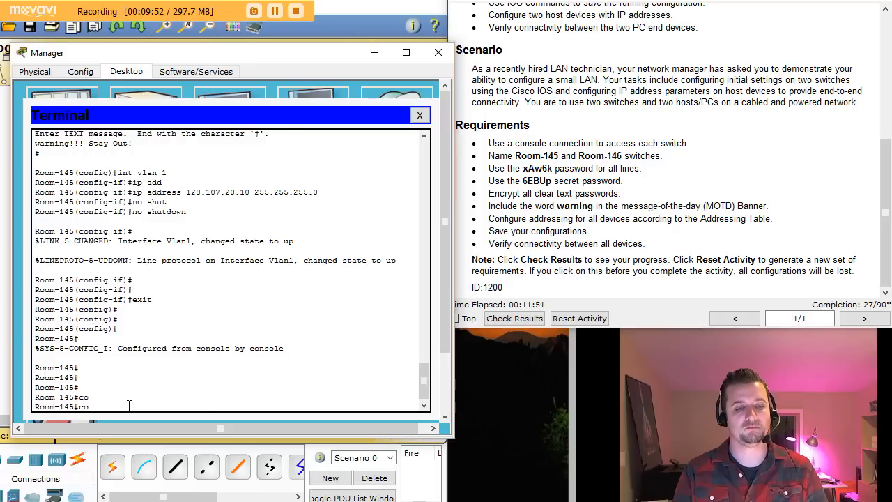
text(p)
key(Tab)
text(run)
key(Tab)
text(o)
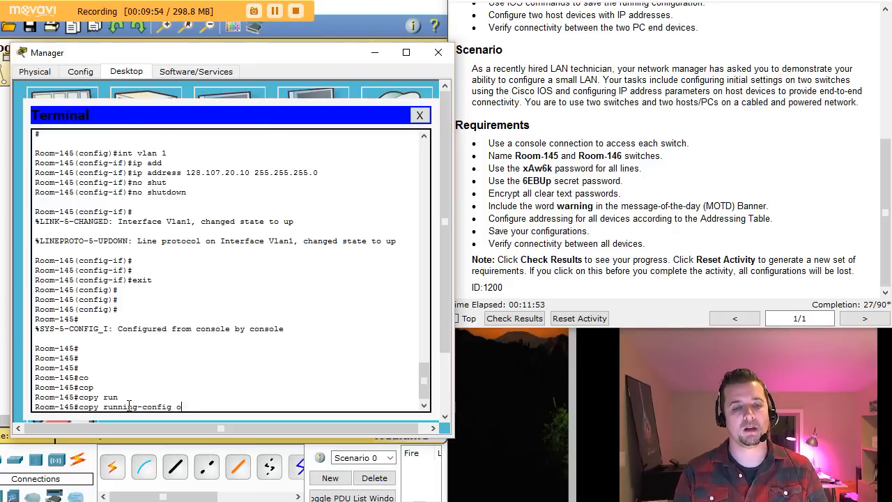
text(t)
key(Tab)
key(Return)
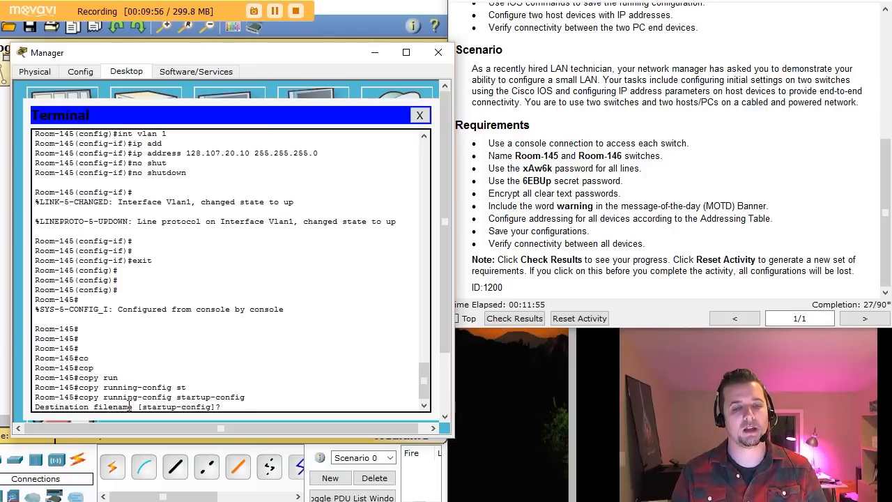
key(Return)
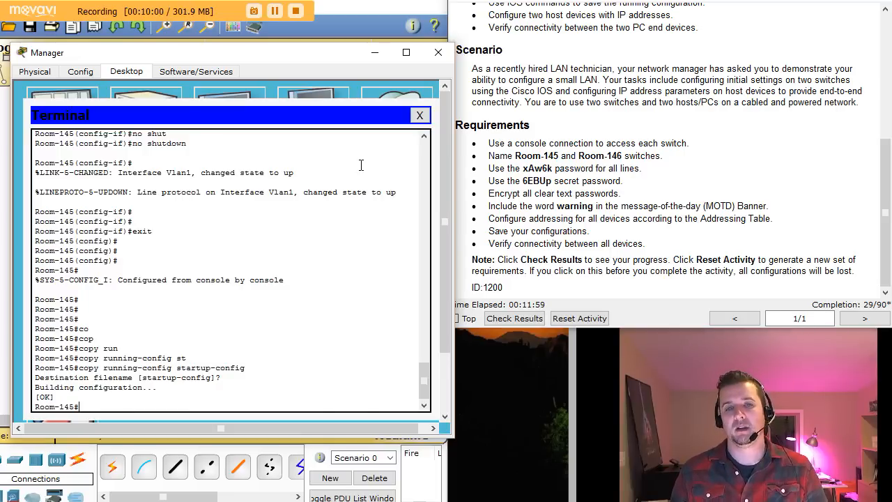
click(437, 52)
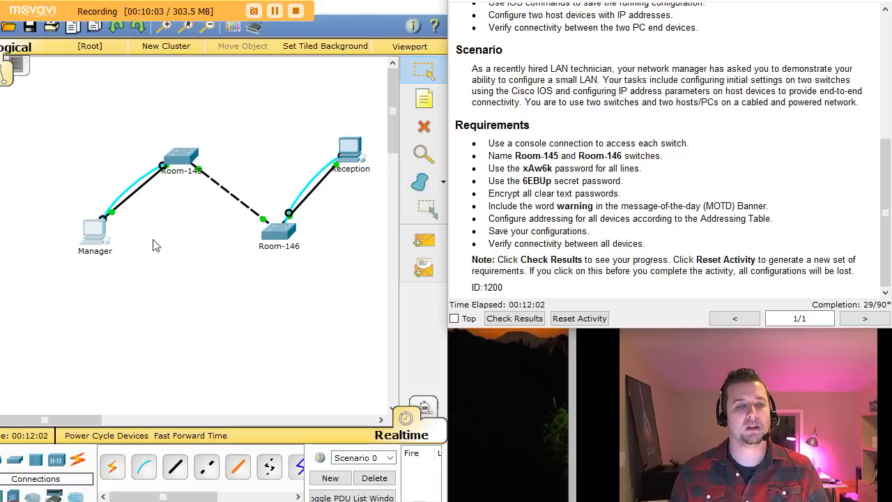
Step: Open the Manager PC's IP Configuration settings alongside the activity instructions
click(101, 237)
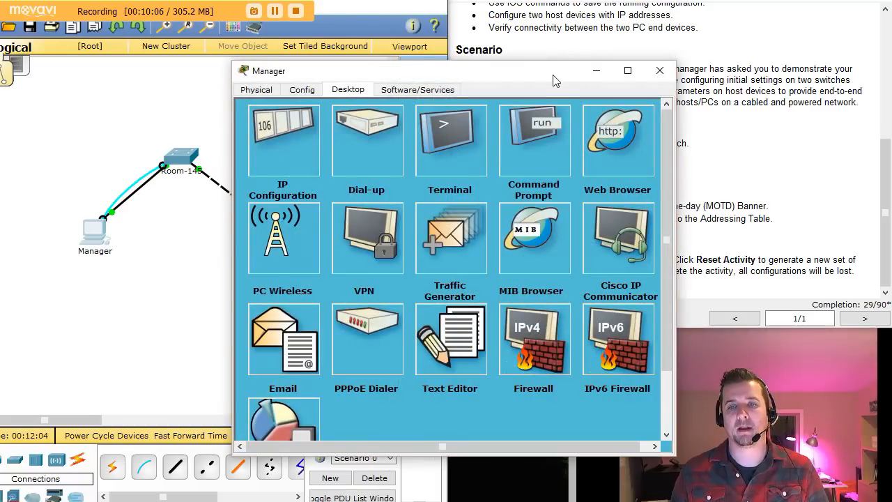
drag(554, 75, 343, 64)
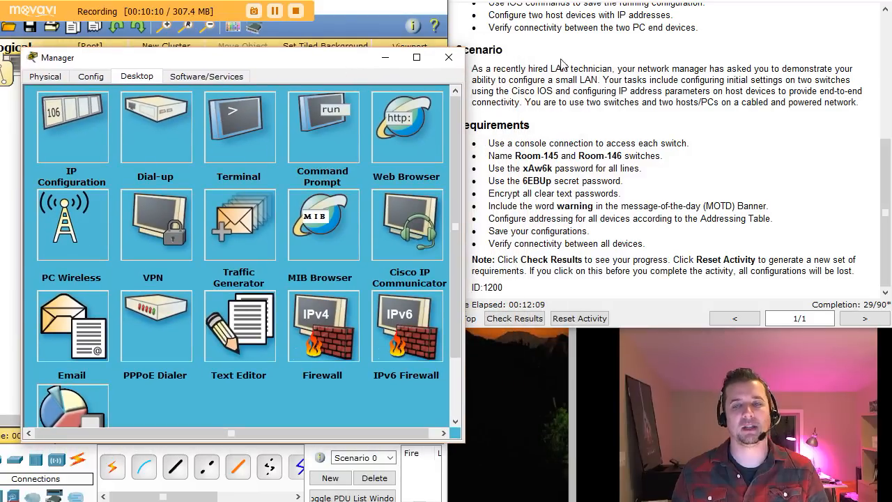
click(885, 159)
drag(885, 159, 884, 32)
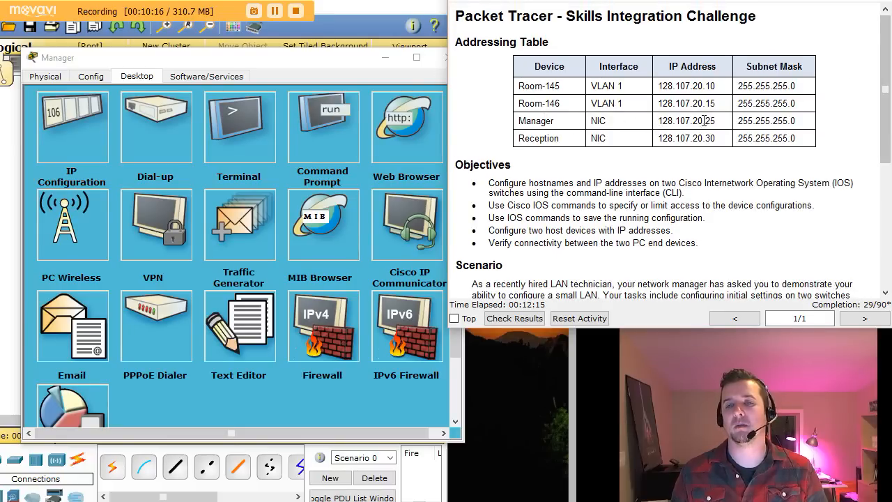
click(83, 121)
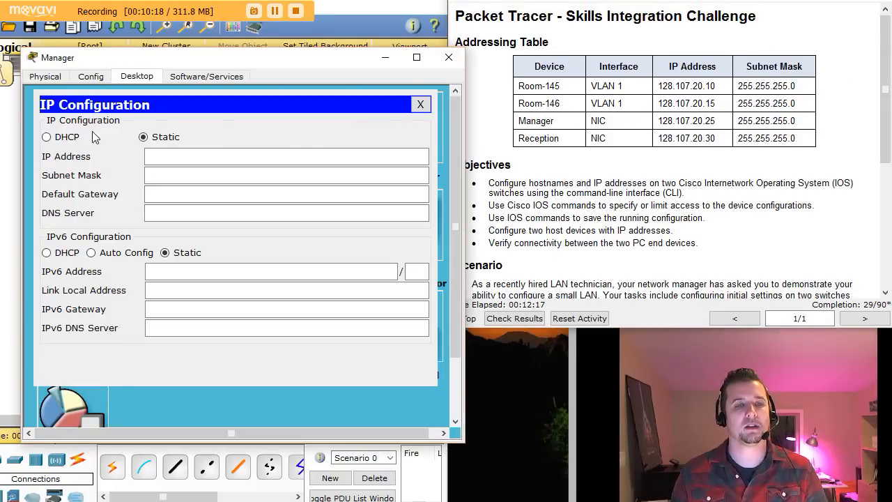
Step: Give the Manager PC static IP 128.107.20.25 with subnet mask 255.255.255.0
click(159, 156)
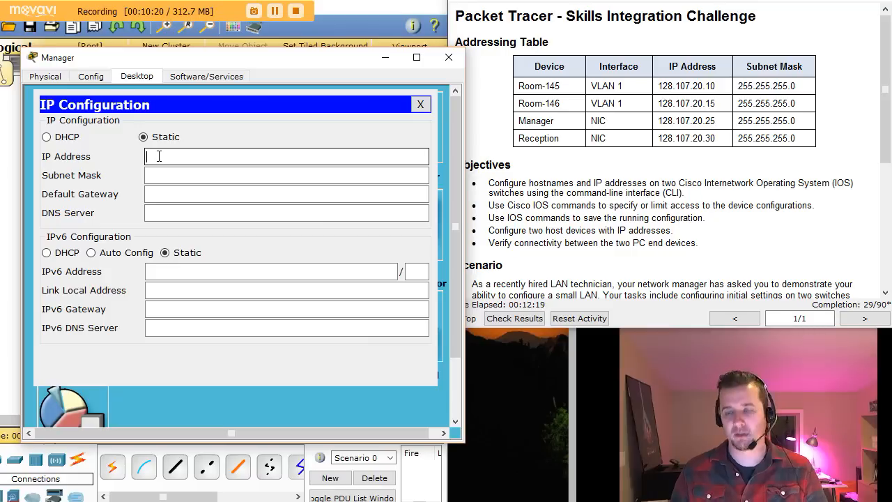
text(128.107.20)
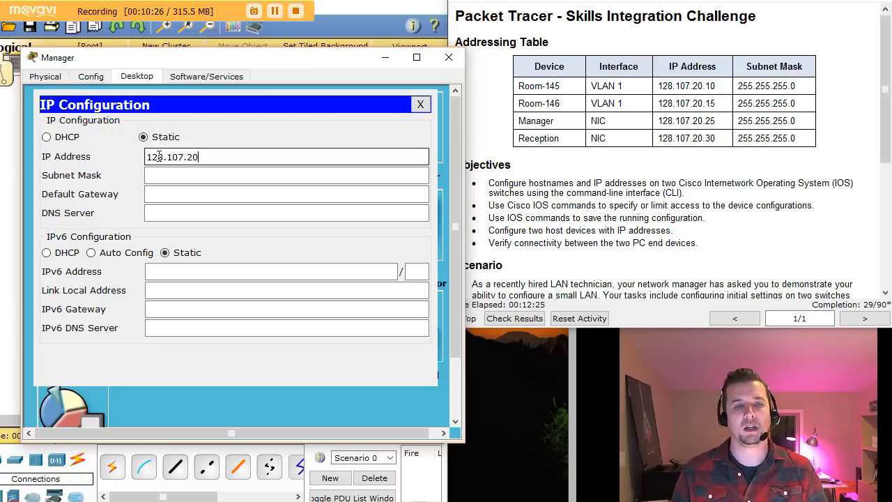
text(.25)
key(Tab)
drag(658, 121, 714, 121)
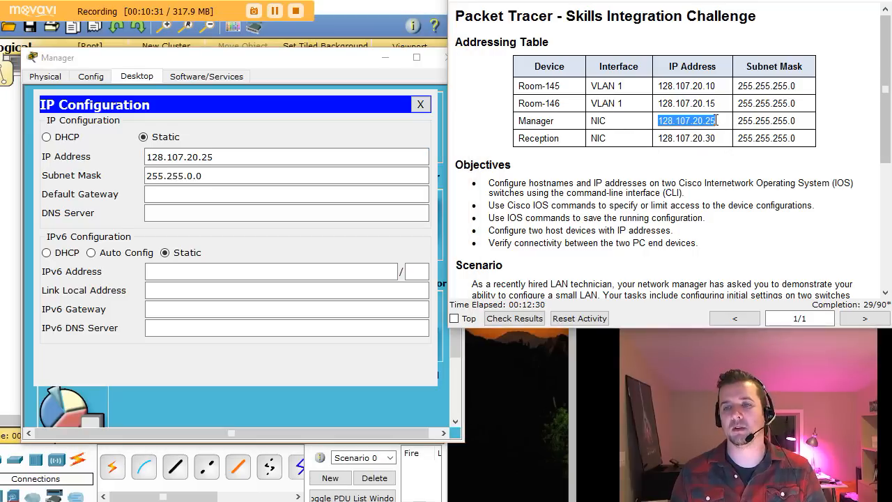
click(206, 179)
click(197, 175)
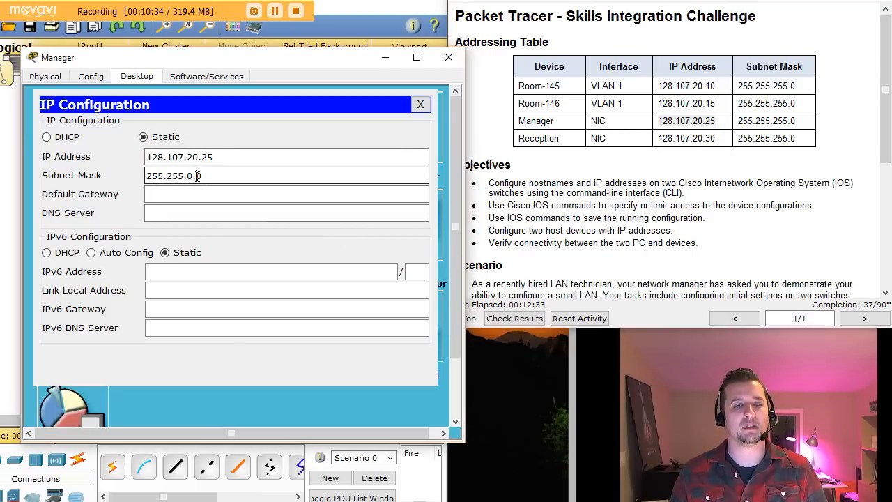
key(BackSpace)
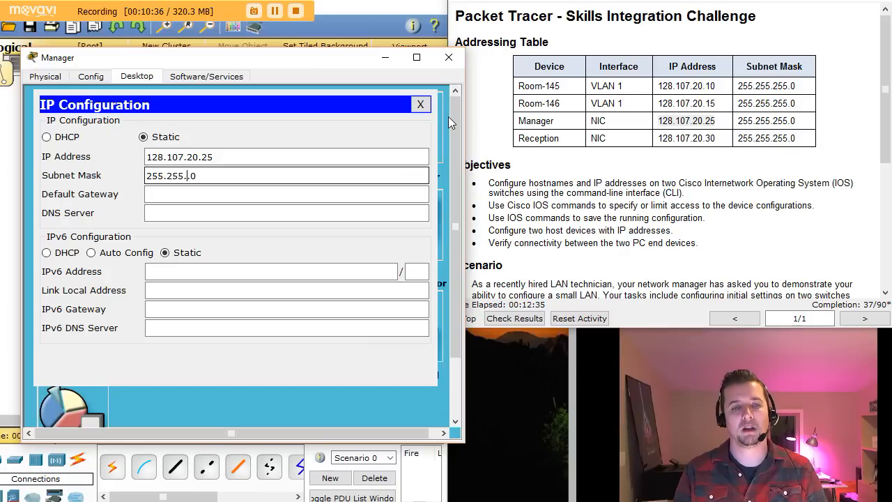
text(255.)
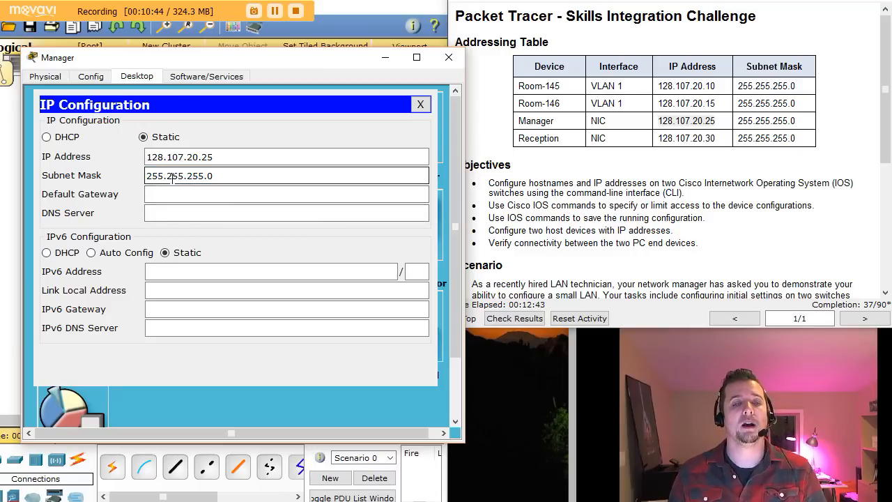
key(Tab)
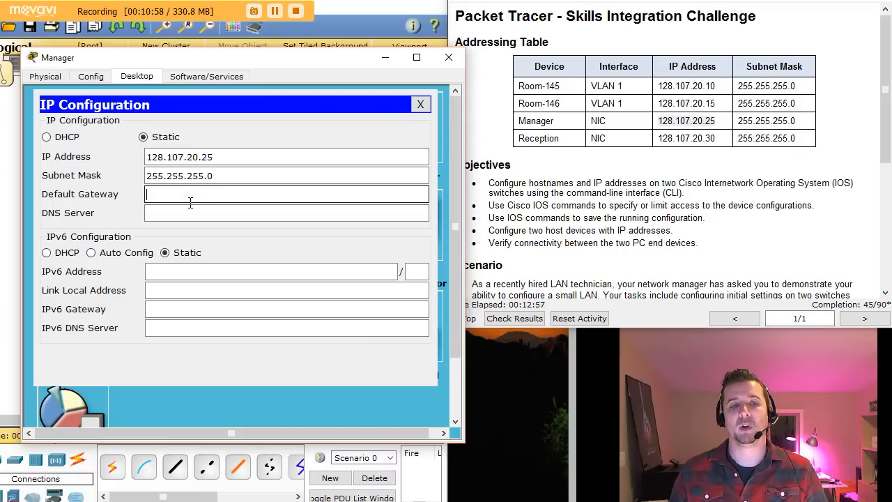
click(420, 104)
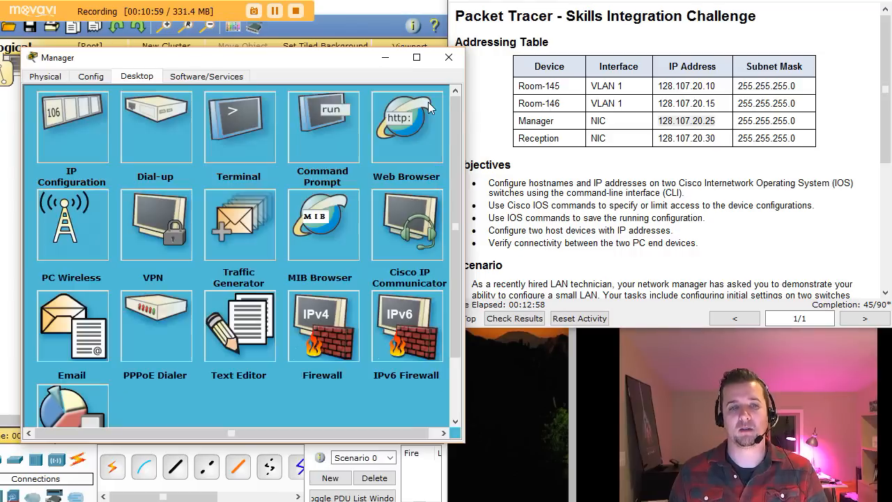
Step: Open a console Terminal from the Reception PC with default port settings
click(449, 57)
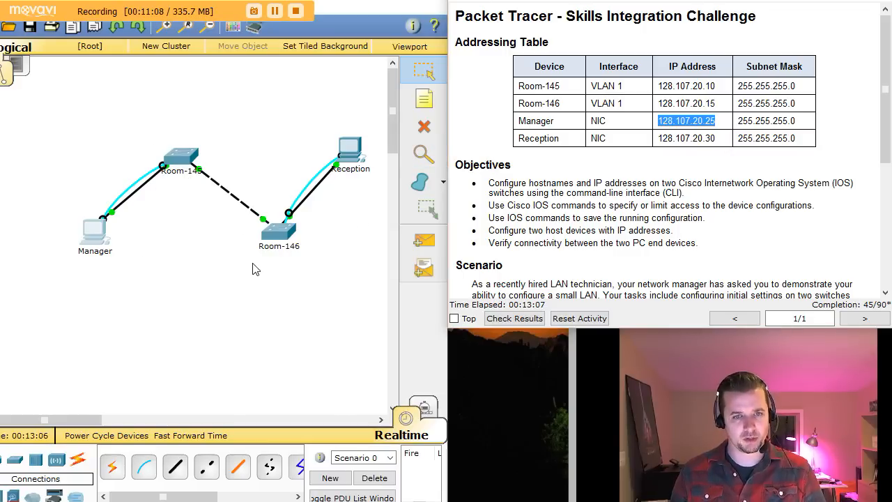
click(353, 150)
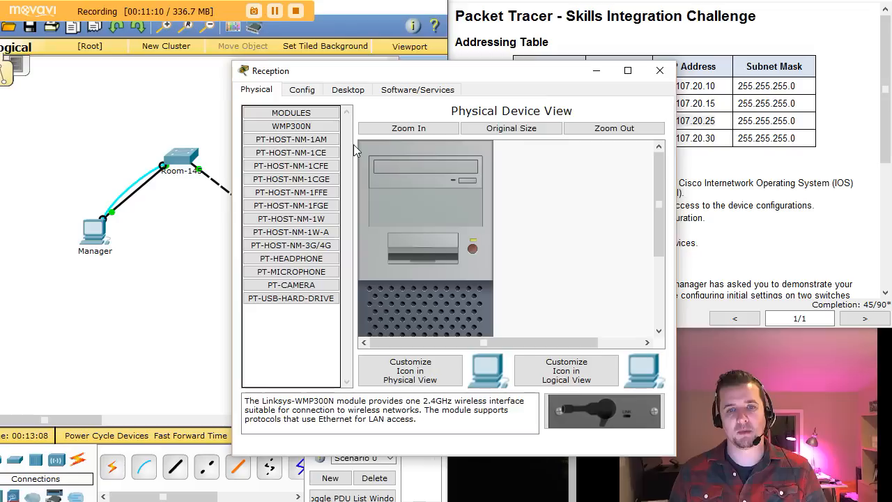
drag(392, 71, 164, 44)
click(131, 59)
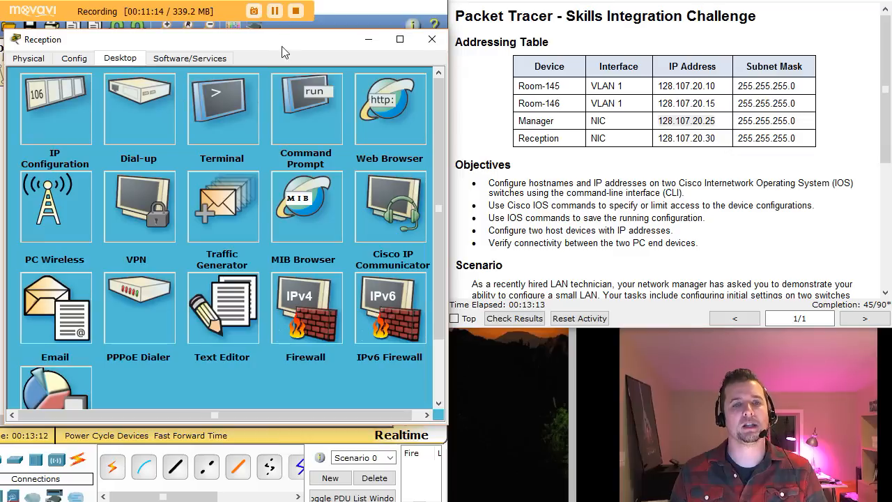
click(238, 116)
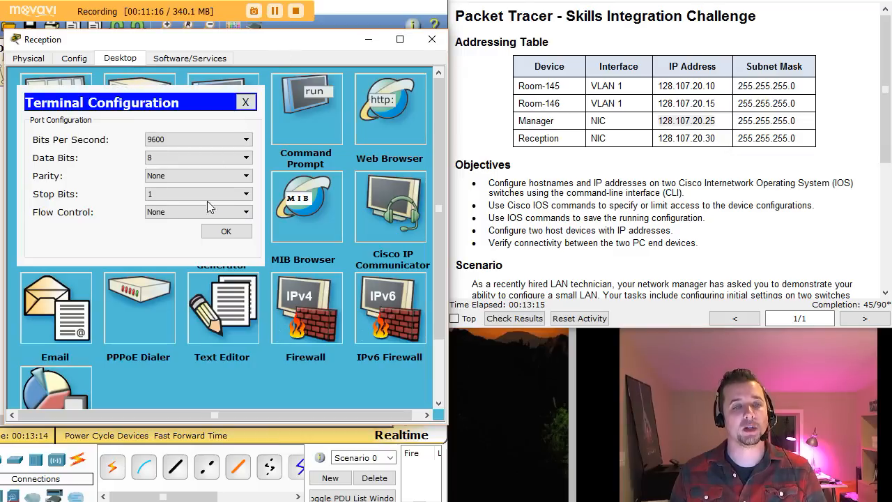
click(225, 231)
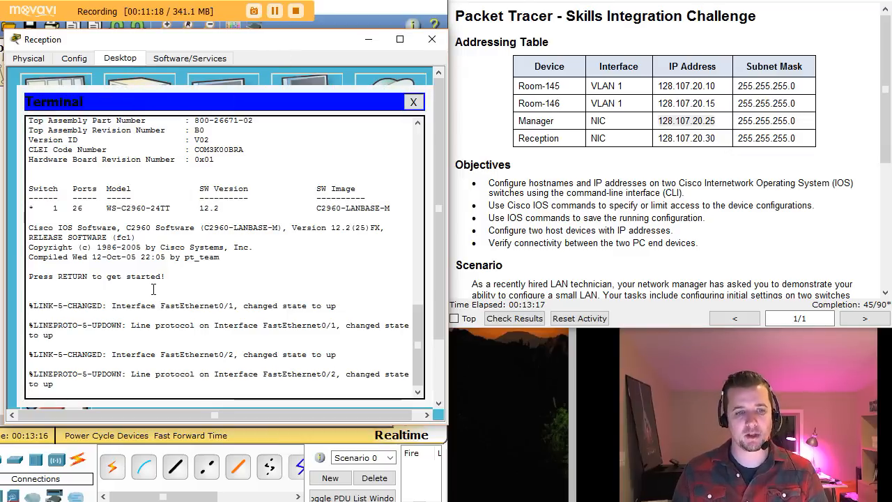
Step: Enter privileged mode with en, then global configuration mode with conf t
key(Return)
key(Return)
text(en)
key(Return)
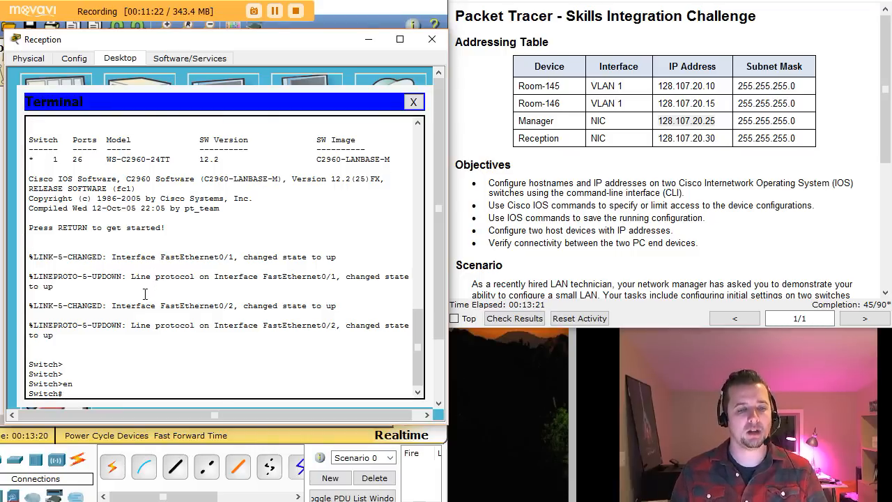
text(conf t)
key(Return)
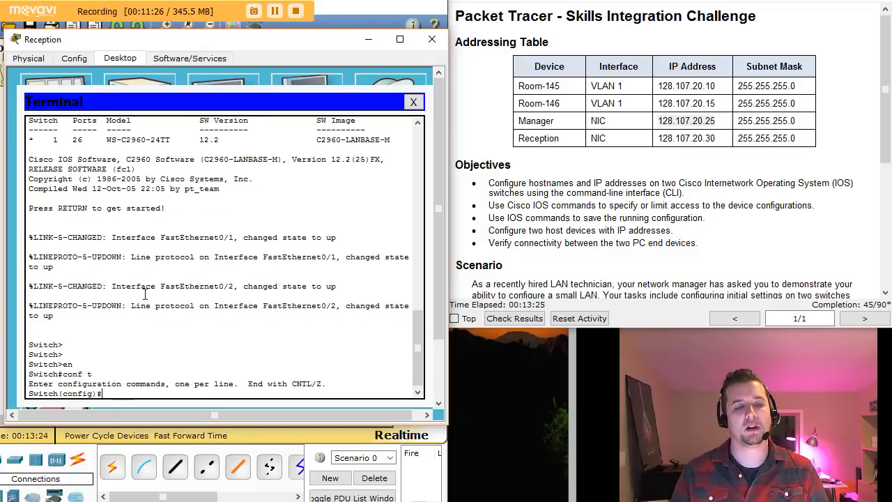
click(887, 292)
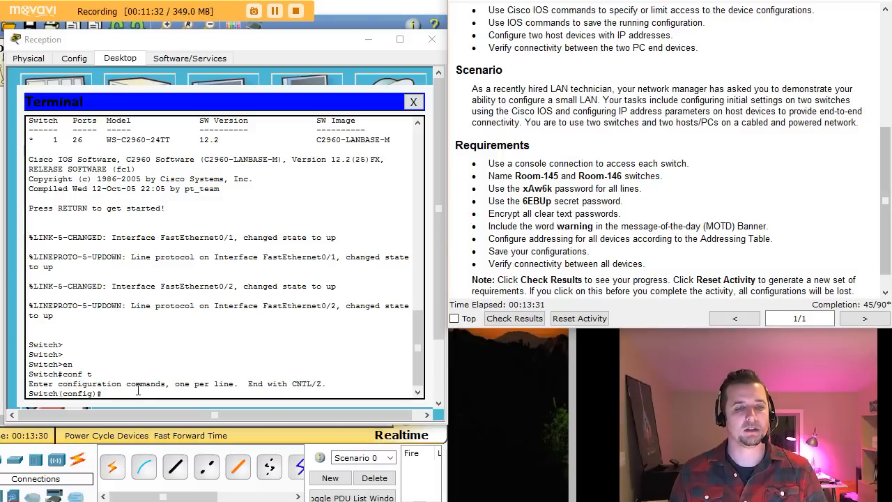
click(138, 391)
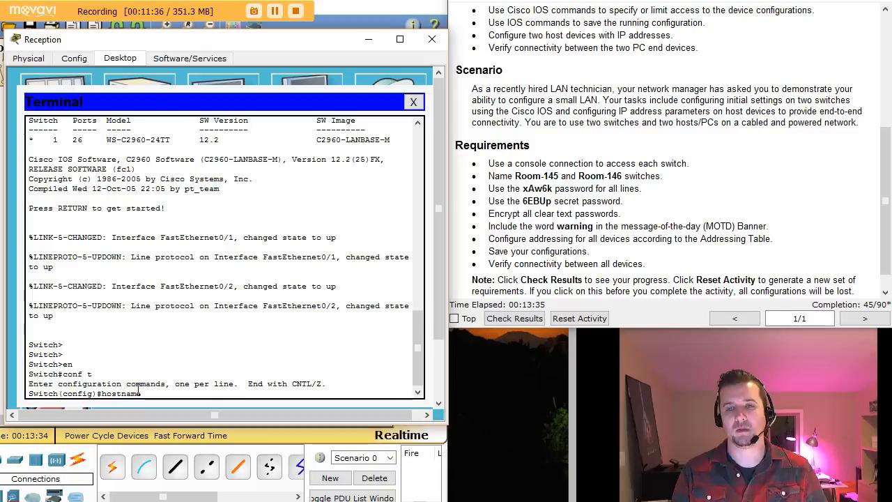
Step: Set the hostname to Room-146 and configure the required enable secret password
key(Return)
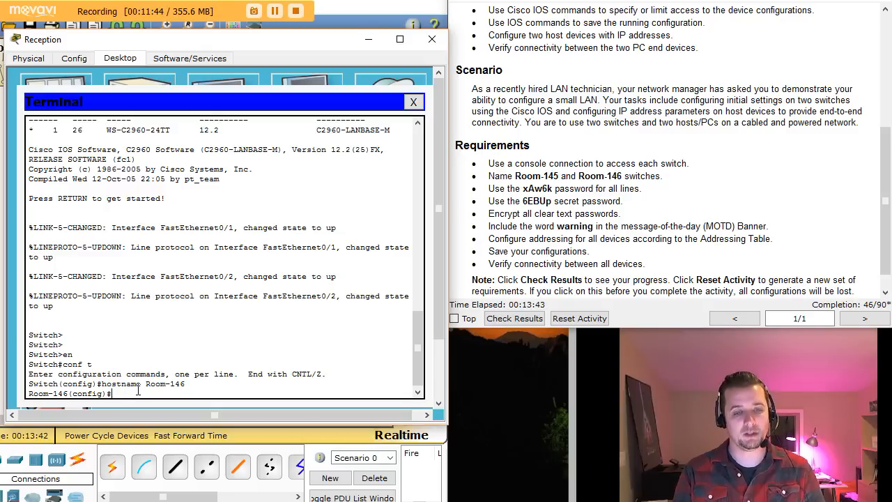
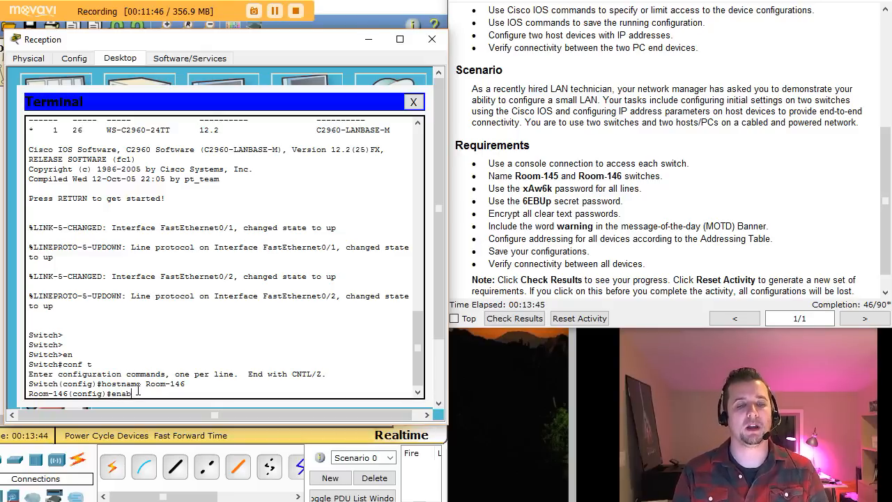
key(Tab)
key(Tab)
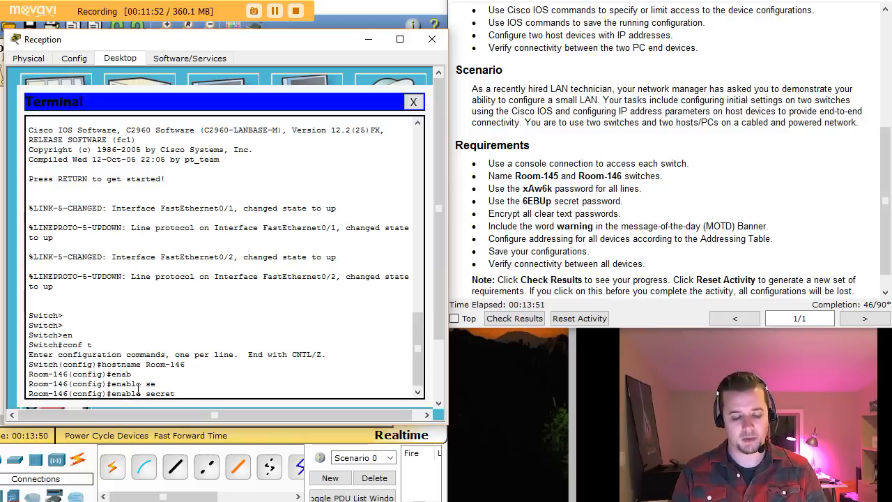
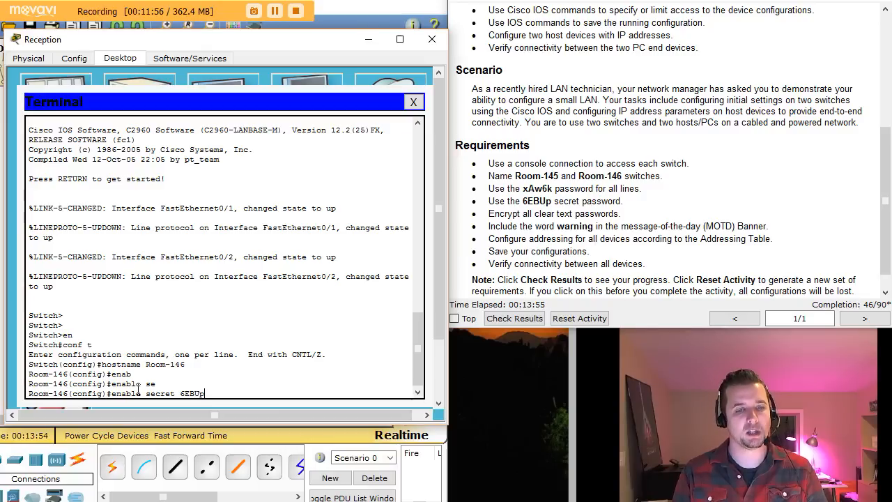
key(Return)
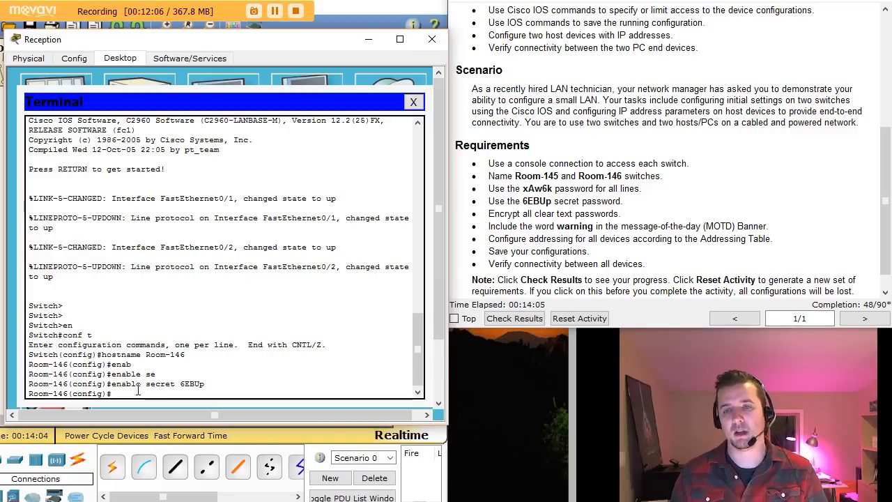
Step: Set the lines password on console line 0 and require login
drag(558, 190, 636, 190)
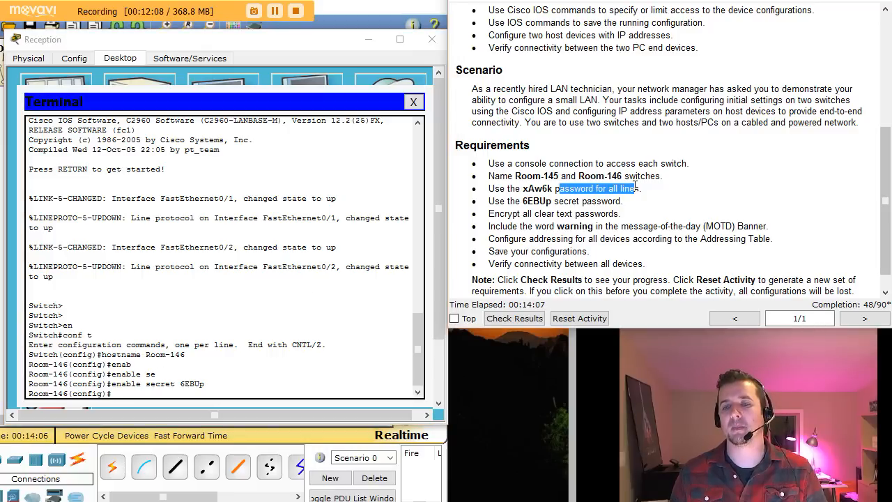
click(124, 394)
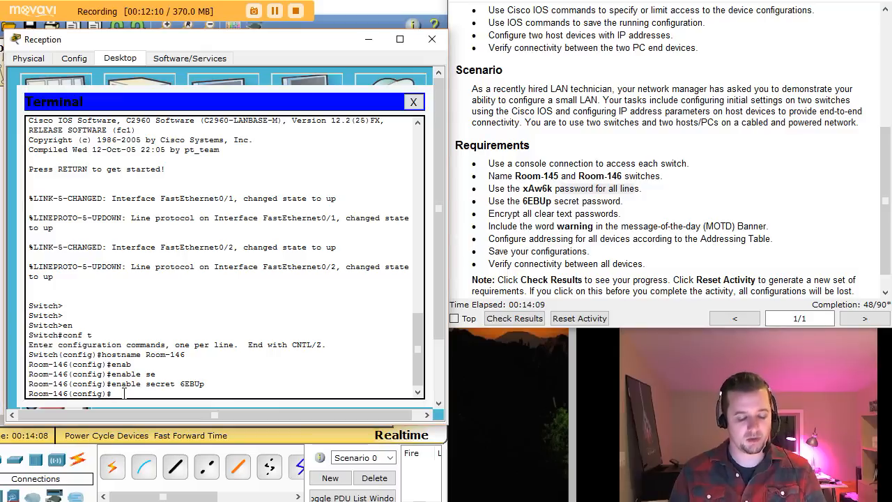
key(Return)
key(Tab)
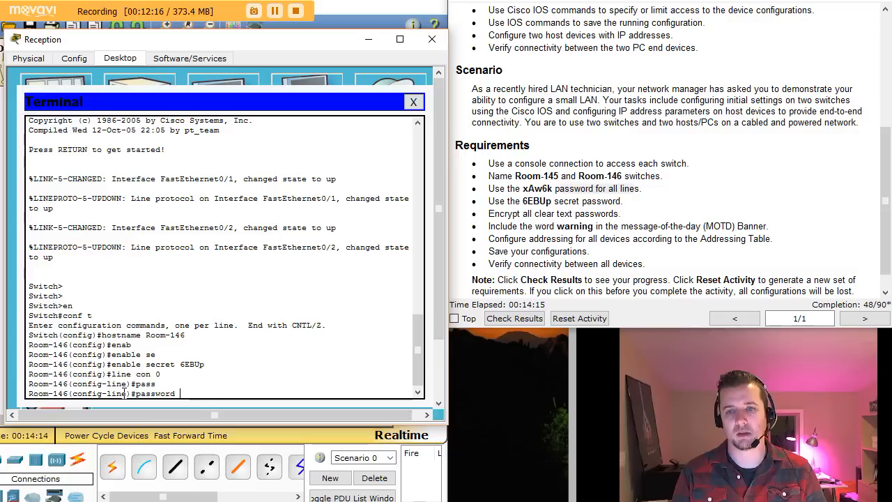
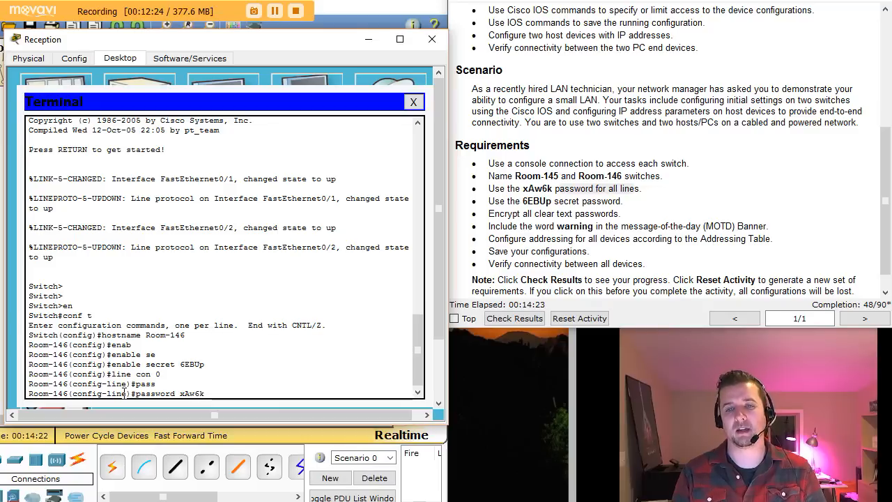
key(Return)
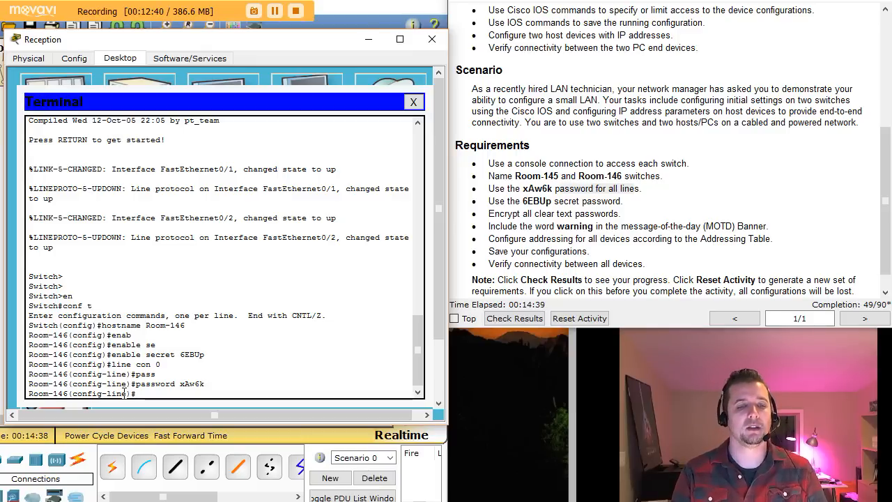
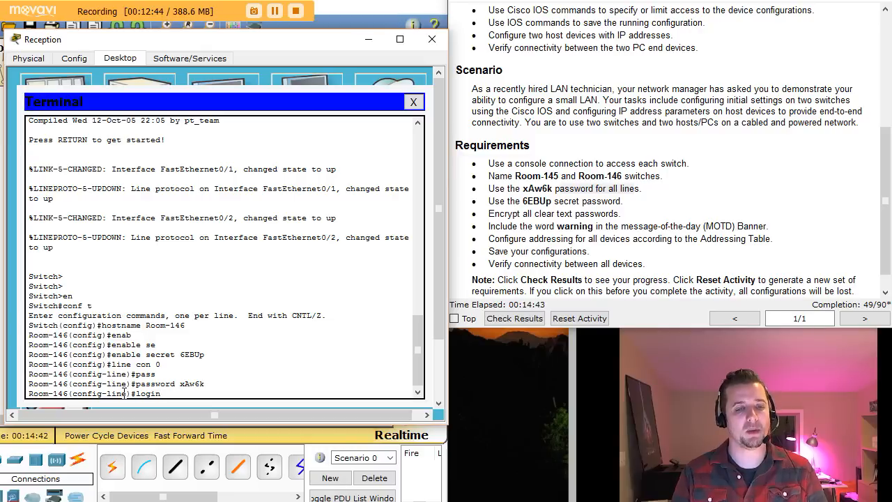
key(Return)
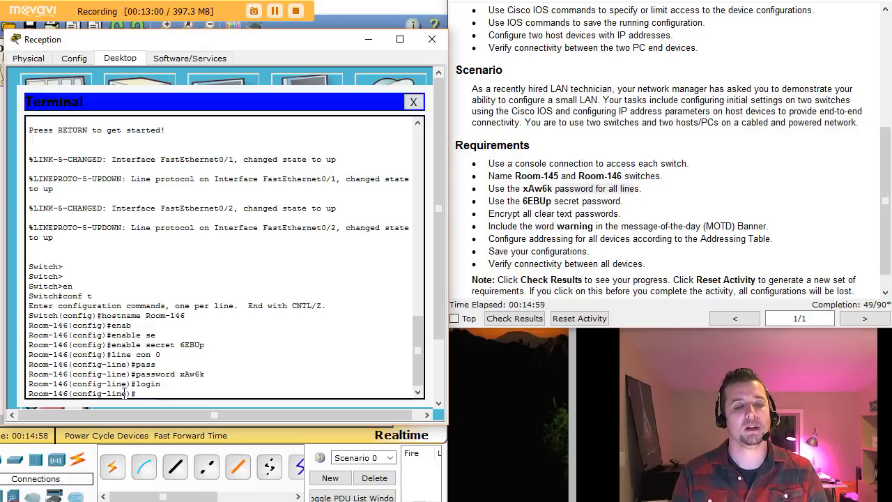
key(Return)
Step: Apply the same password and login to vty lines 0–15, then exit
text(ling vty )
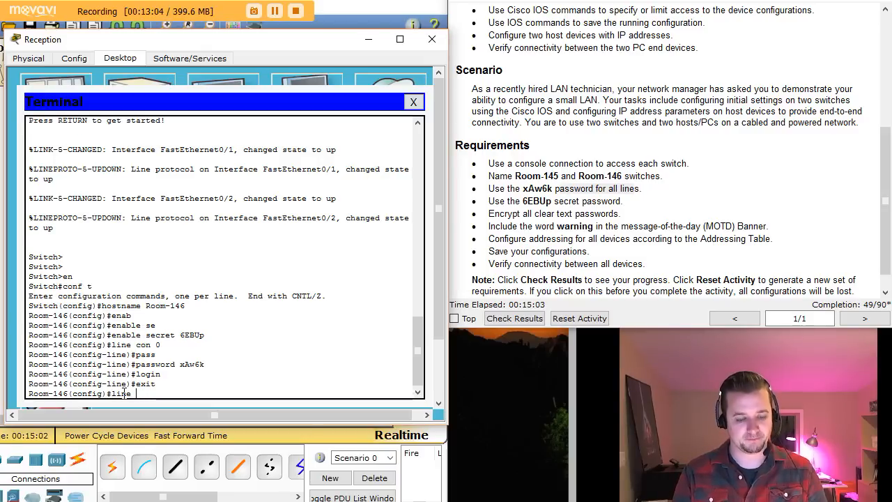
text(0 15)
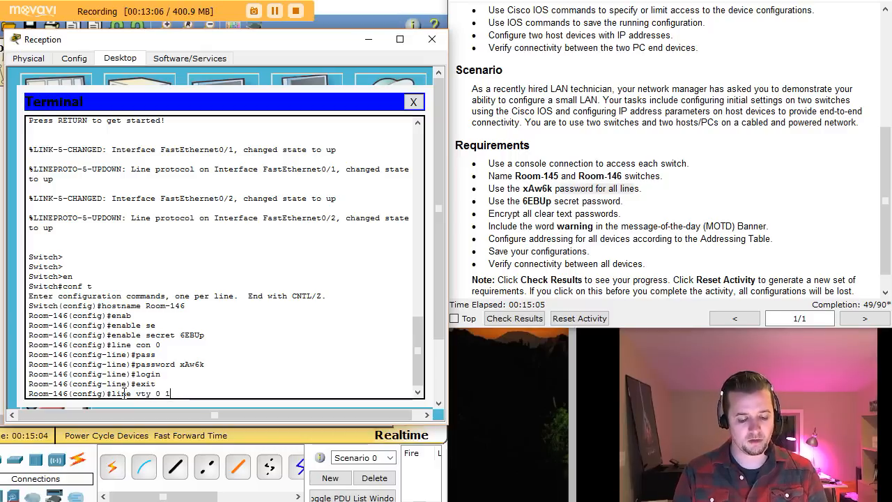
key(Return)
key(BackSpace)
key(Up)
key(Up)
key(Up)
key(Up)
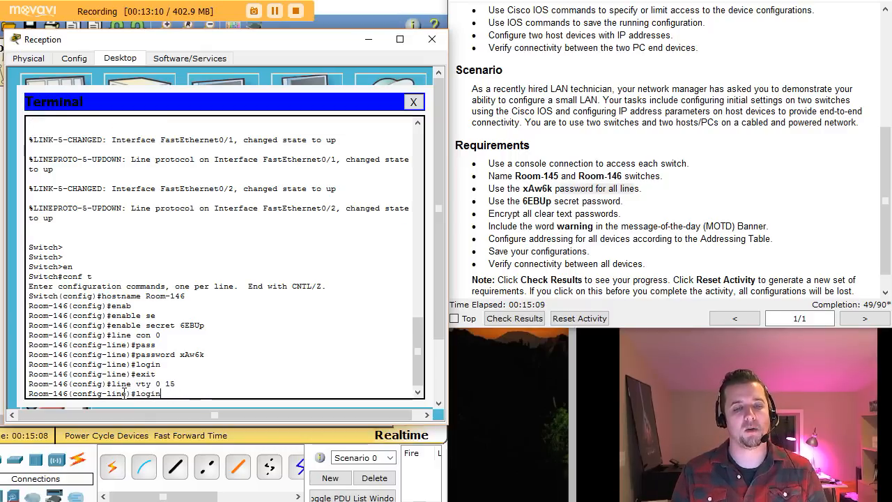
key(Return)
key(Up)
key(Up)
key(Up)
key(Up)
key(Return)
text(exit)
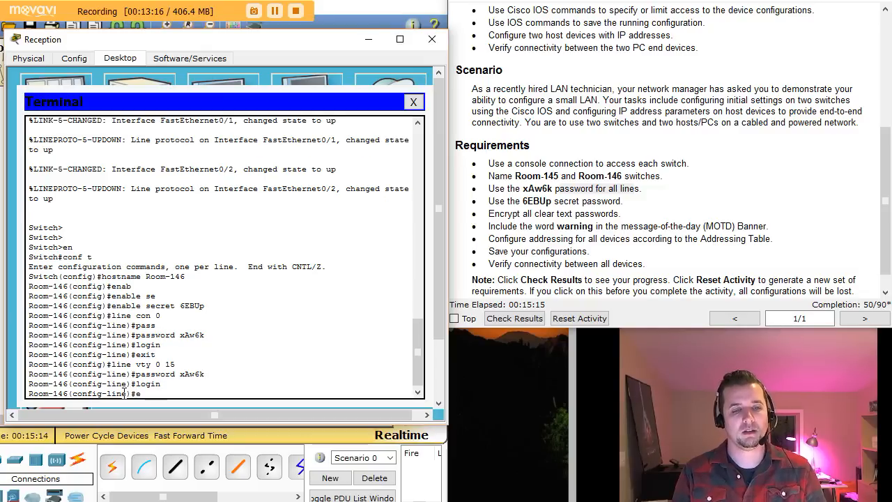
key(Return)
key(Return)
key(Return)
key(Return)
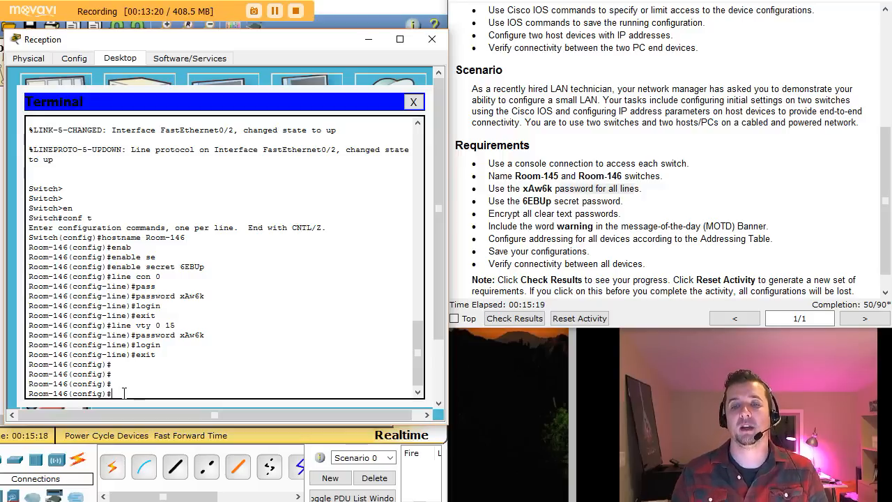
Step: Check the running configuration with do show run to review the console password
drag(490, 211, 622, 213)
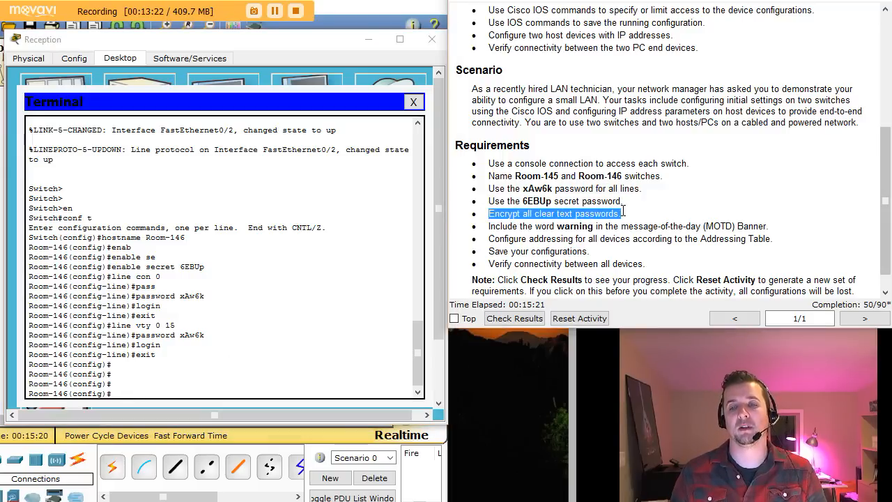
click(128, 392)
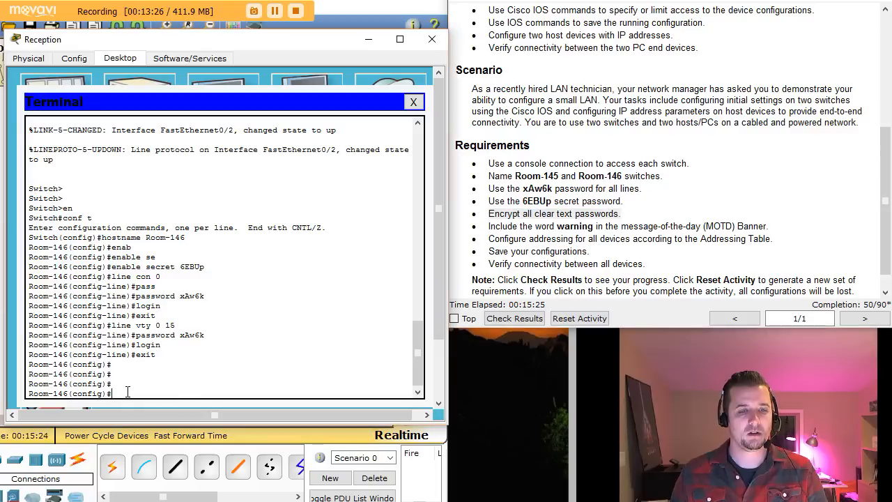
text(do show)
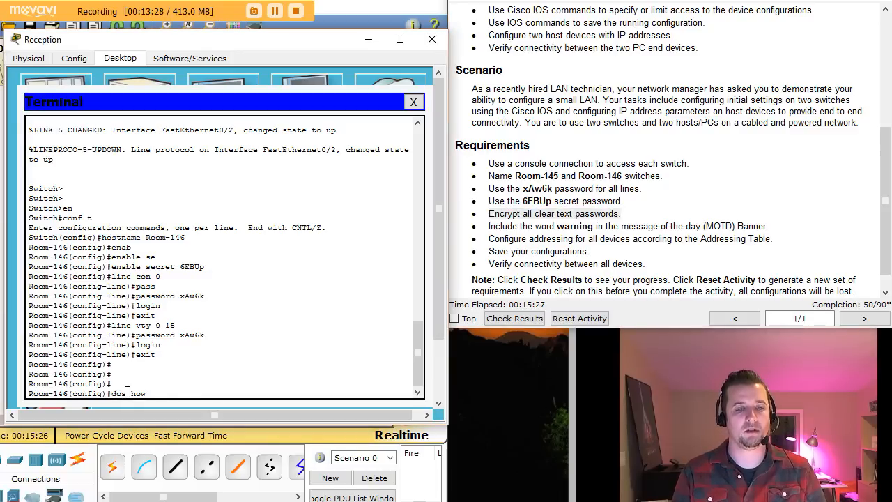
key(BackSpace)
text(sh)
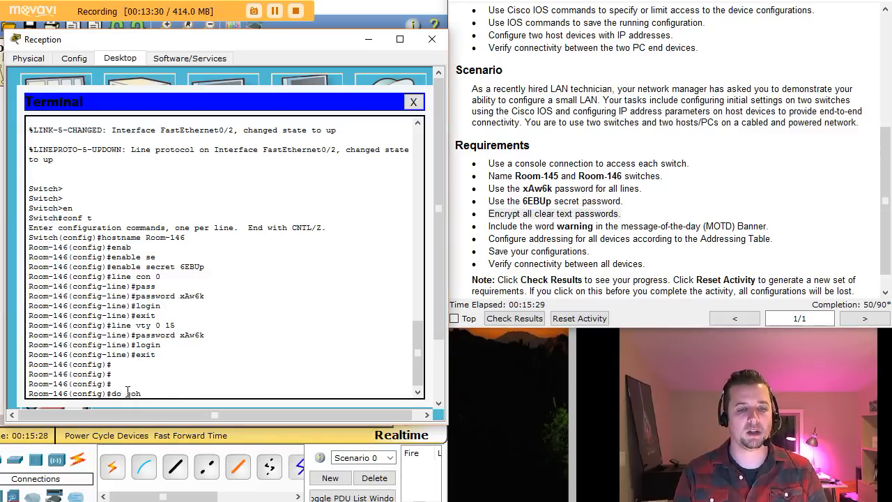
text(how run)
key(Return)
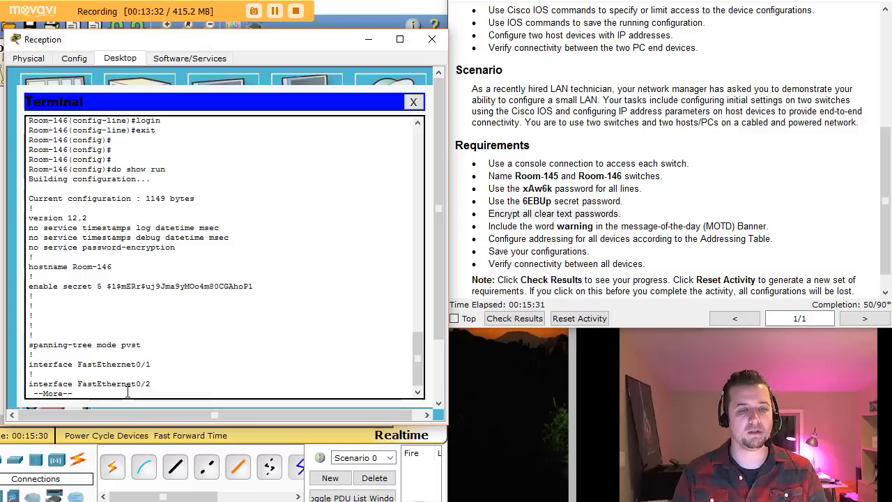
key(space)
key(space)
key(space)
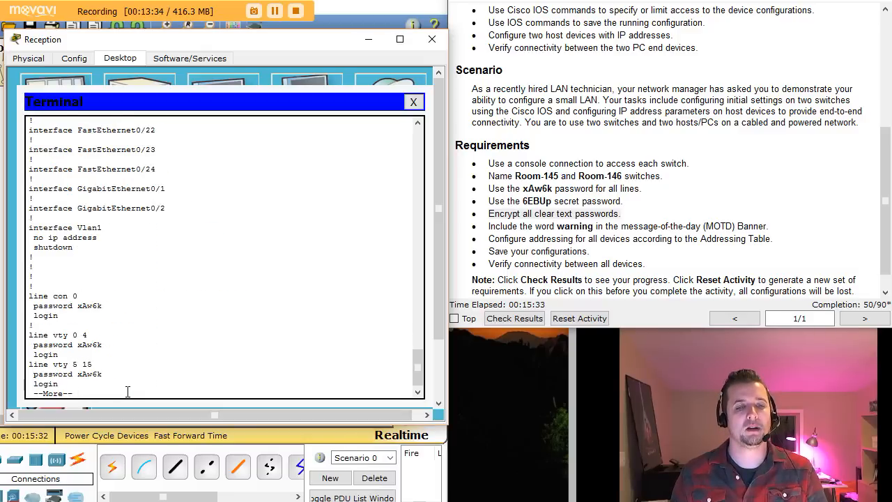
double_click(90, 257)
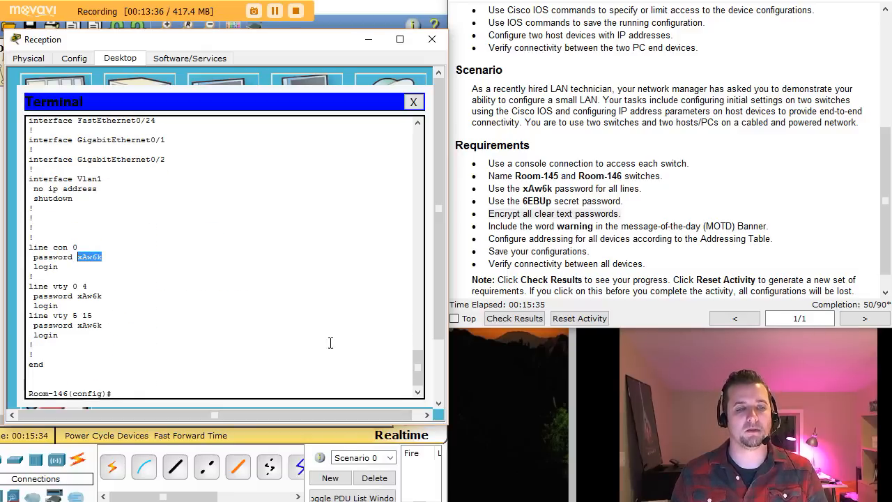
click(121, 393)
Step: Turn on service password-encryption for the clear-text passwords
text(s)
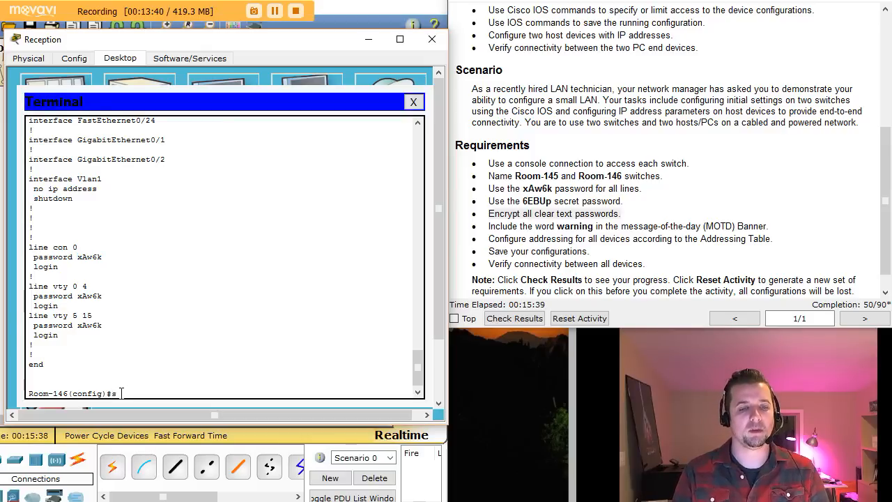
text(er)
key(Tab)
text(p)
key(Tab)
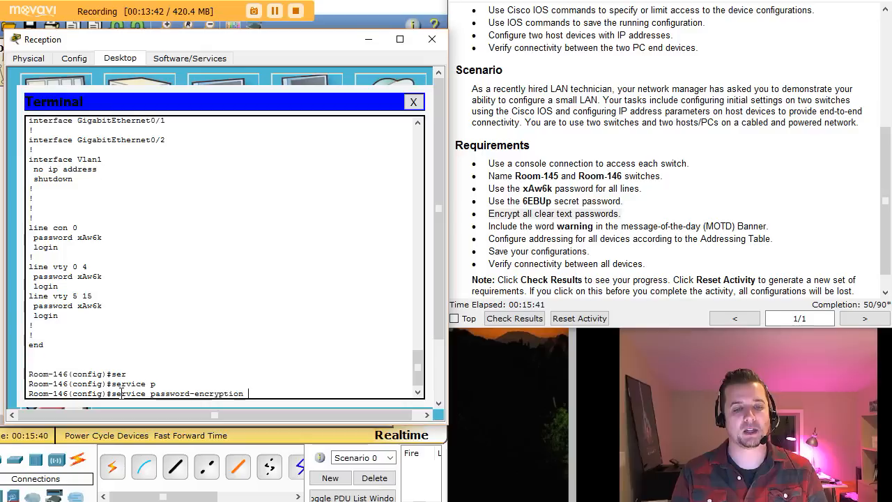
key(Return)
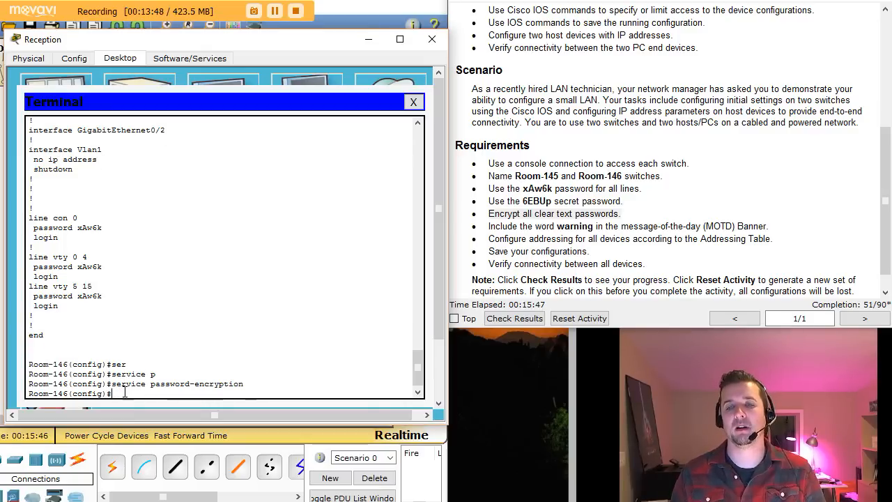
drag(519, 230, 737, 227)
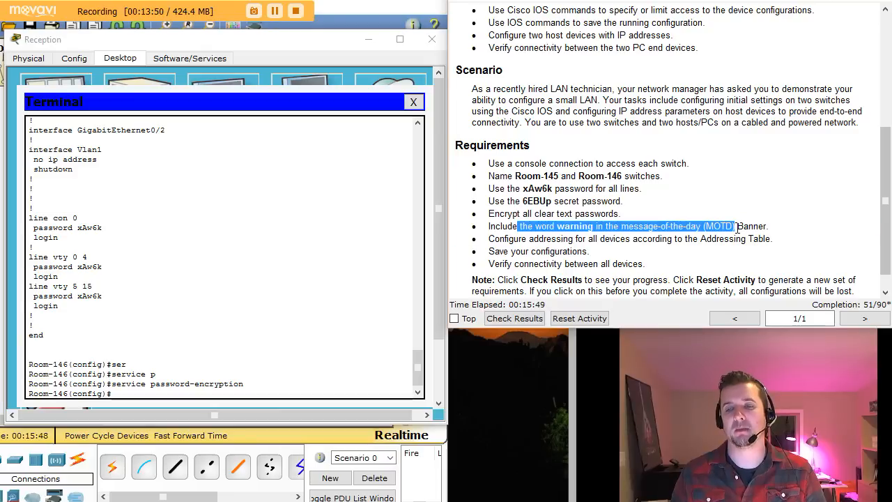
Step: Set the MOTD banner on Room-146 to 'warning!!! STAY OUT!!'
click(152, 393)
text(banne)
key(BackSpace)
text(n)
key(Tab)
text(m)
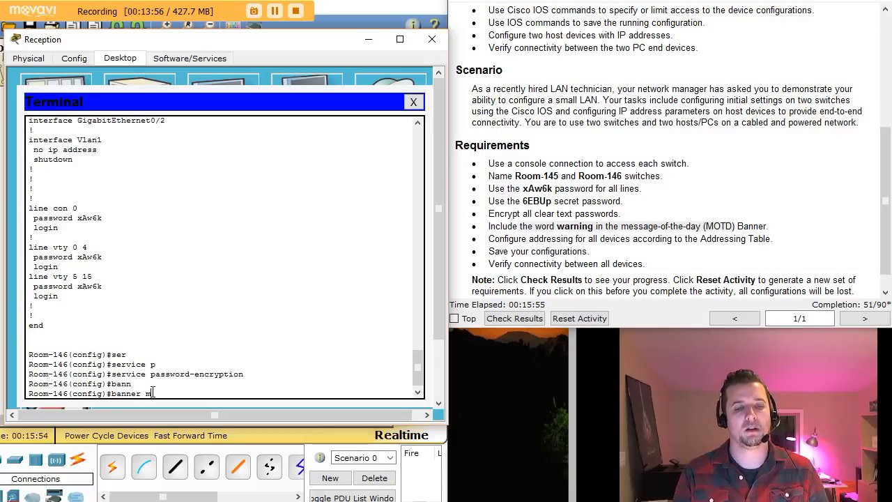
key(Tab)
text(#)
key(Return)
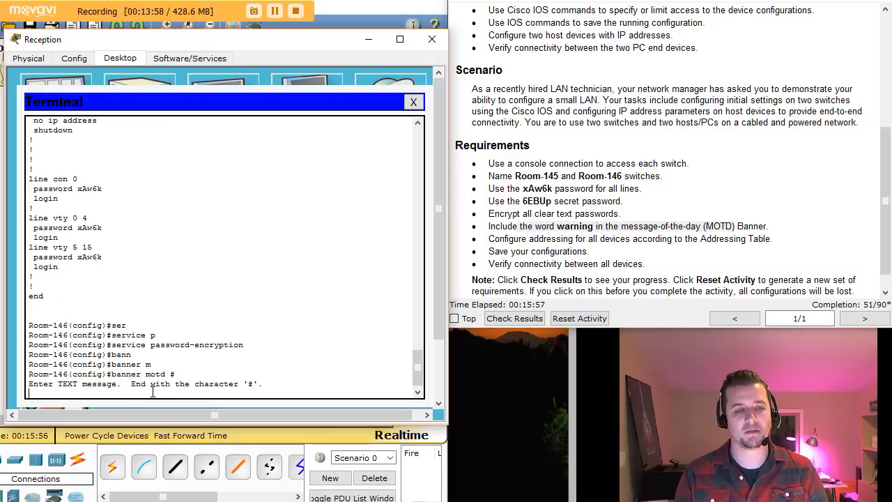
text(warngin)
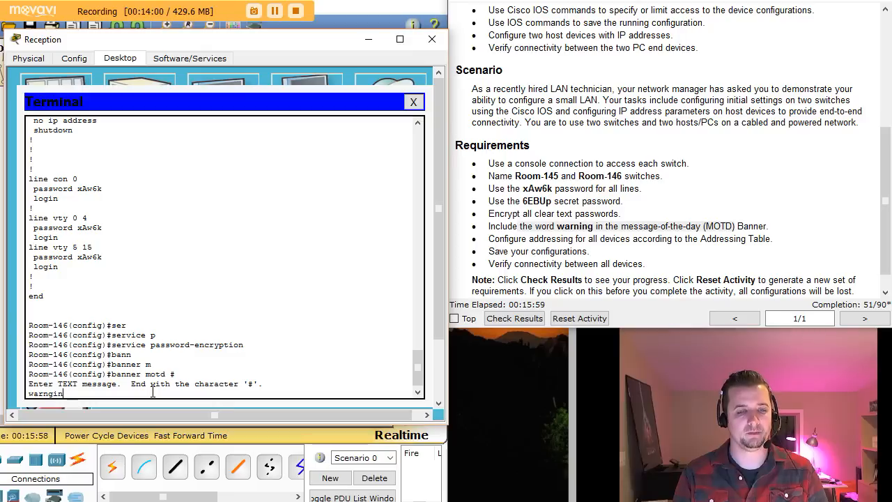
key(BackSpace)
key(BackSpace)
key(BackSpace)
text(ing)
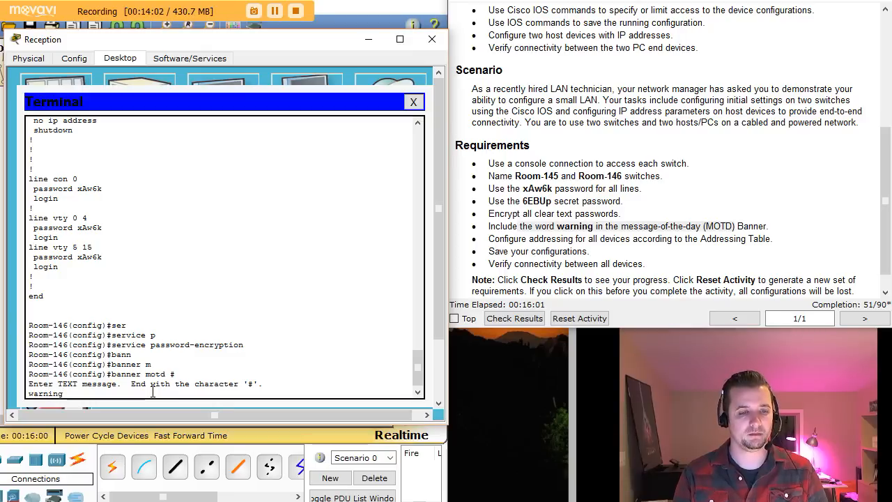
text(!!!)
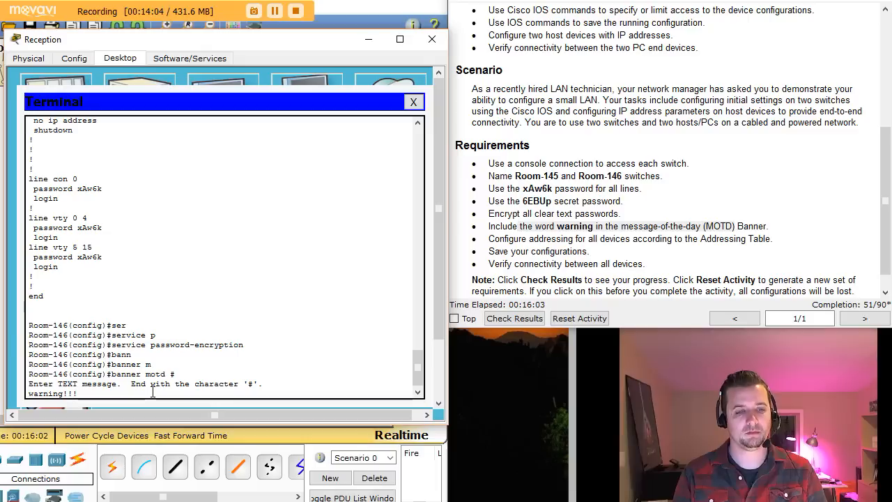
text( STAY )
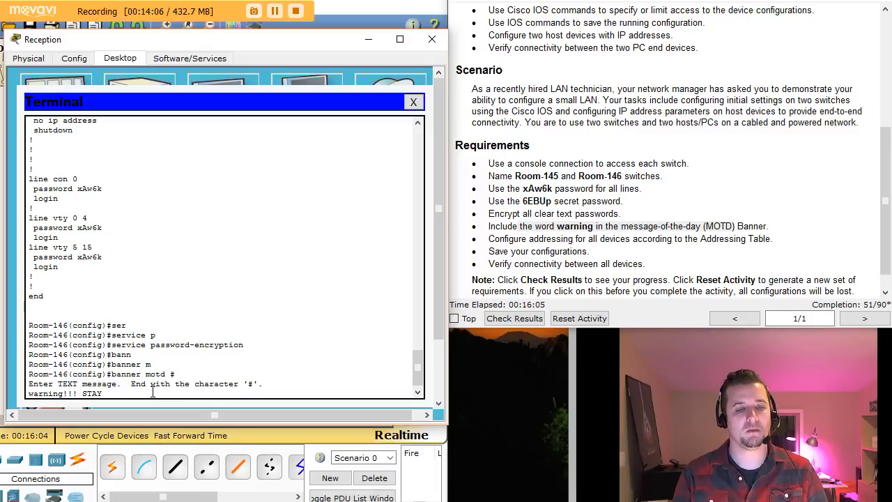
text(OUT!!)
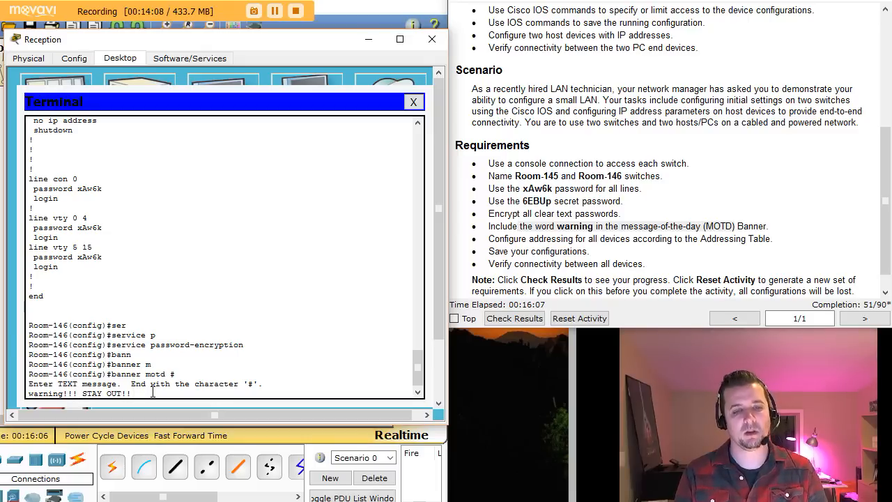
text(@)
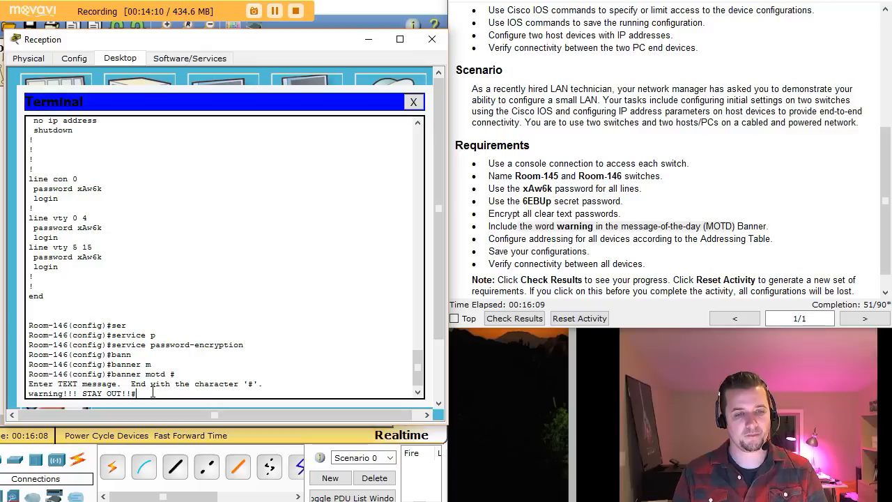
key(Return)
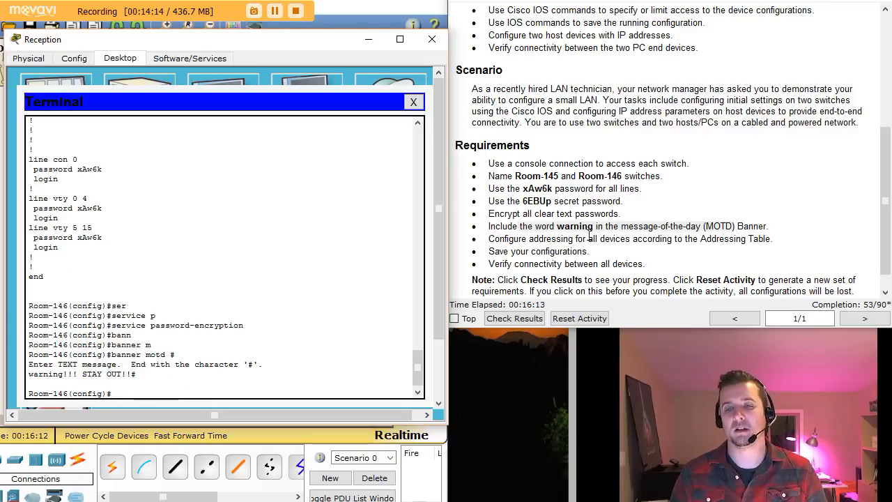
Step: Scroll the instructions up to the Addressing Table and begin the interface command
drag(518, 225, 734, 225)
scroll(887, 203, up, 1)
scroll(887, 204, up, 8)
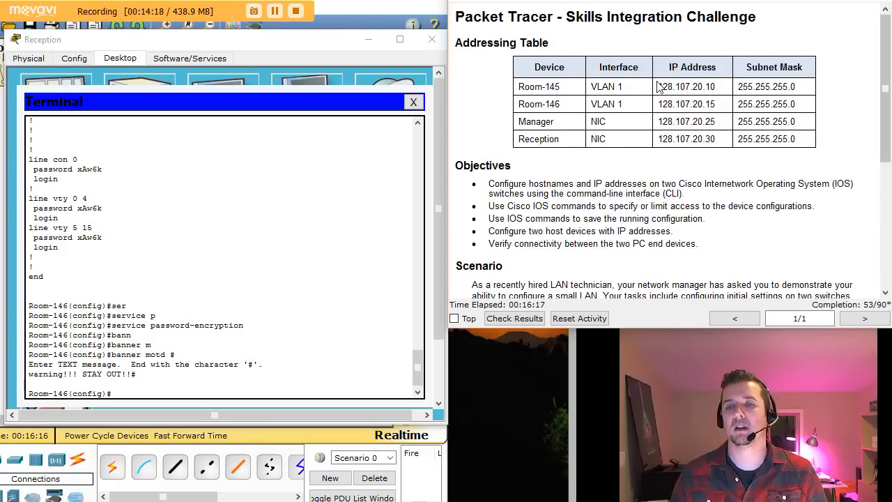
click(135, 394)
text(int v)
key(BackSpace)
key(BackSpace)
Step: Assign Room-146's VLAN 1 the address 128.107.20.15 with mask 255.255.255.0
text(nt)
key(Tab)
text(vlan)
key(Return)
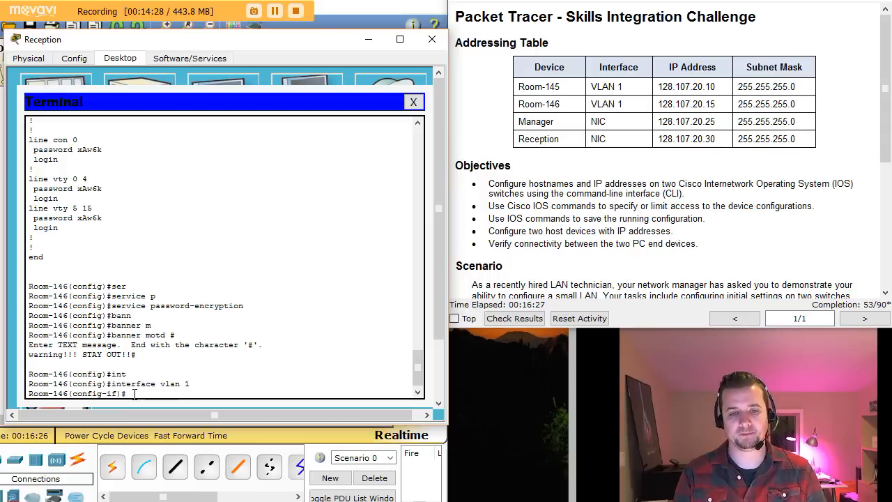
text(ip add)
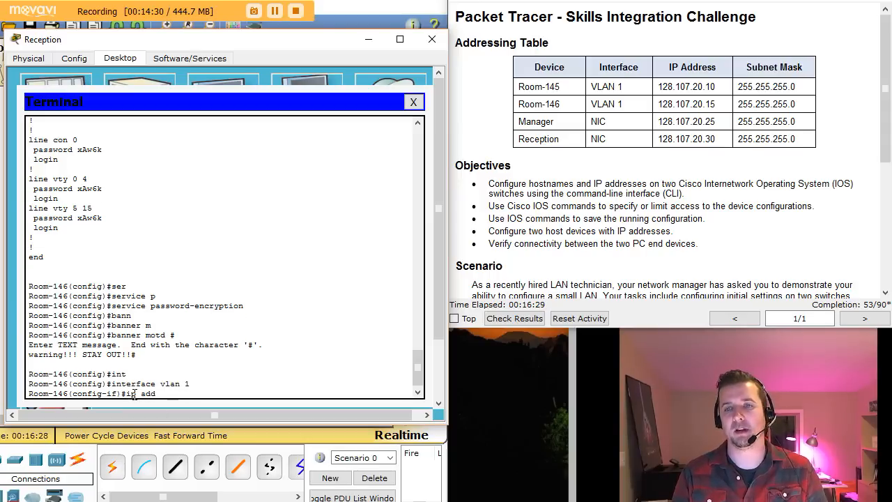
text( 128.107.)
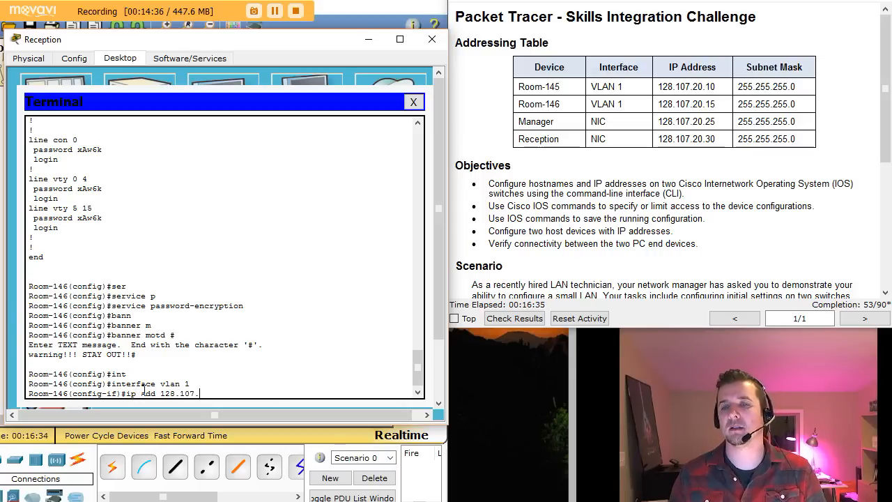
drag(659, 104, 716, 104)
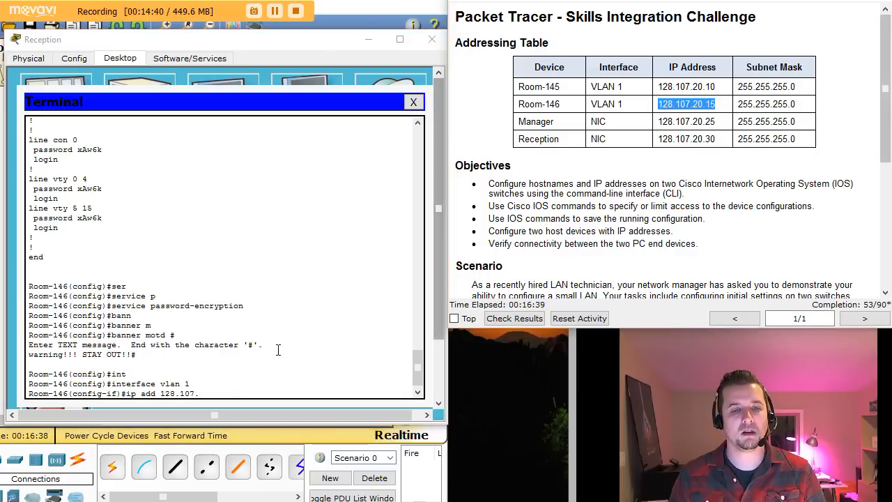
click(253, 386)
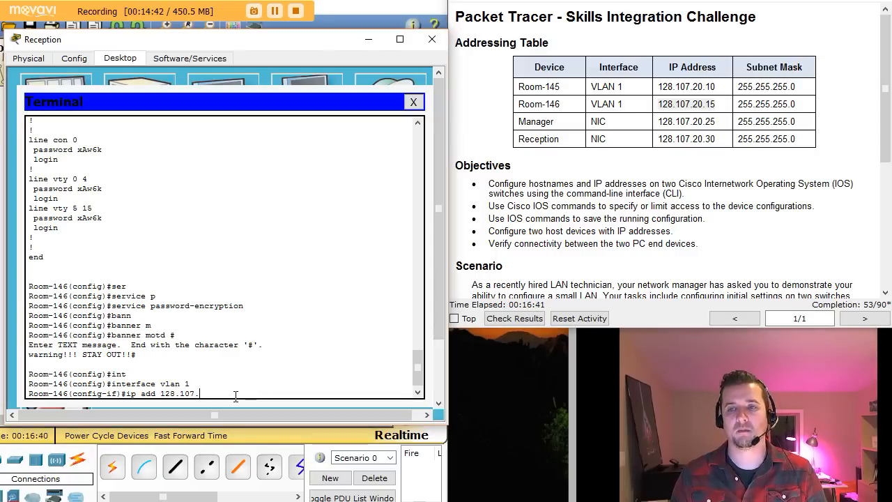
text(20.15 255.255.255.0)
key(Return)
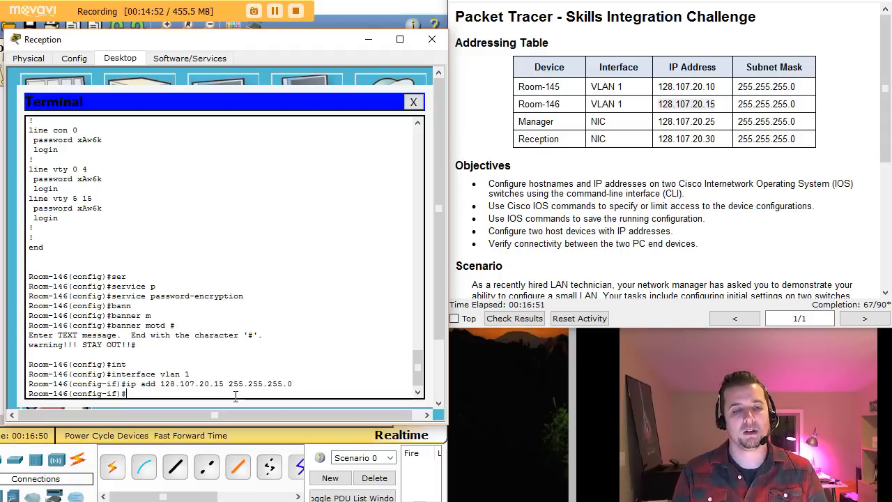
Step: Bring VLAN 1 up with no shut and exit the interface
text(no shu)
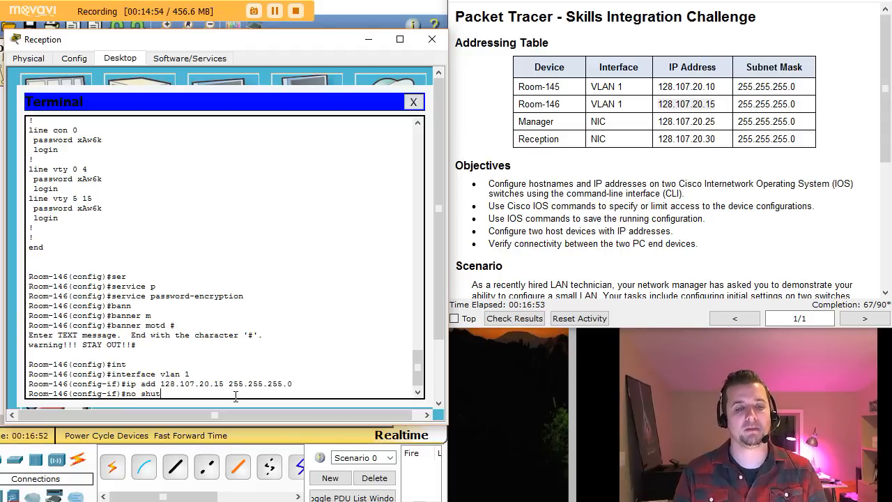
text(t)
key(Return)
key(Return)
key(Return)
key(Return)
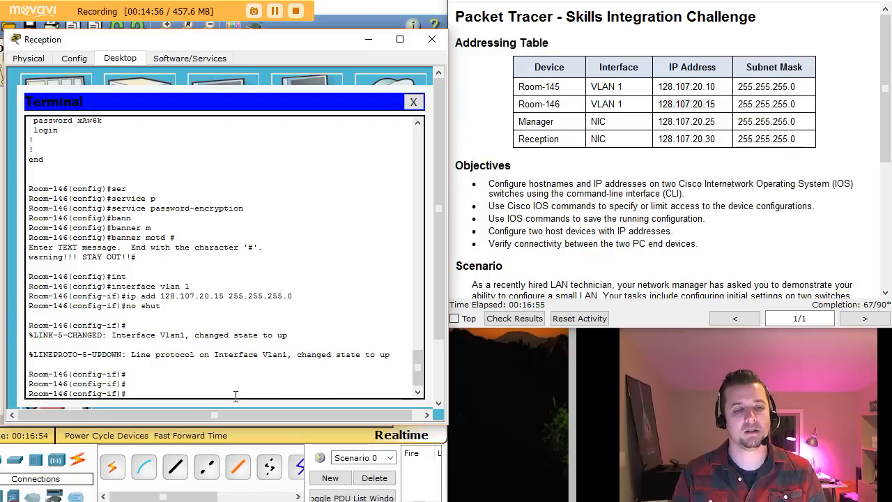
text(exit)
key(Return)
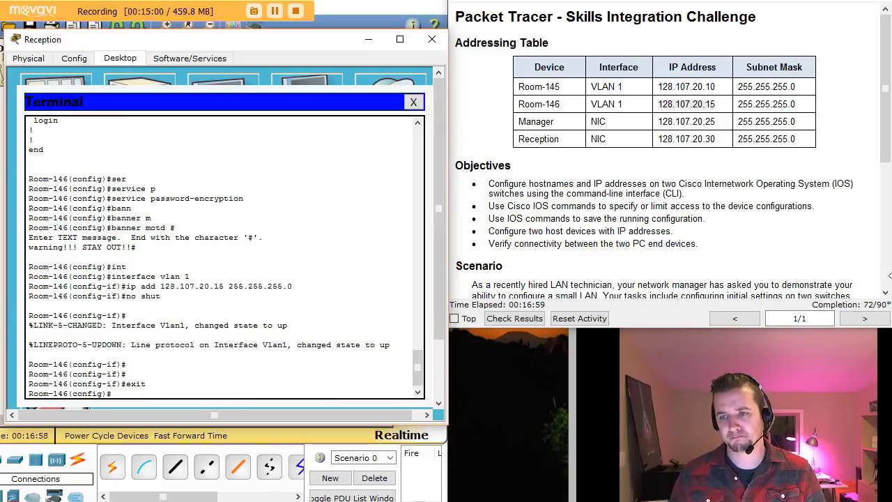
Step: Check the save-configuration requirement and return Room-146's console to privileged EXEC mode
scroll(885, 294, down, 5)
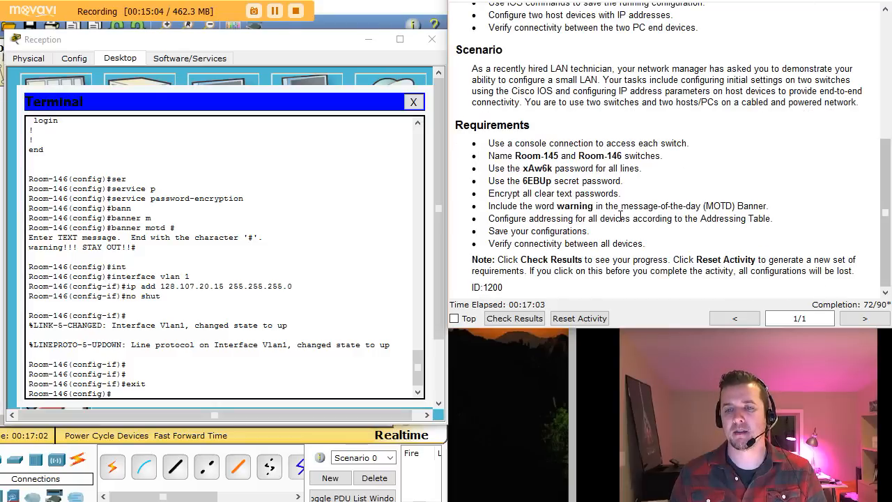
drag(511, 230, 590, 232)
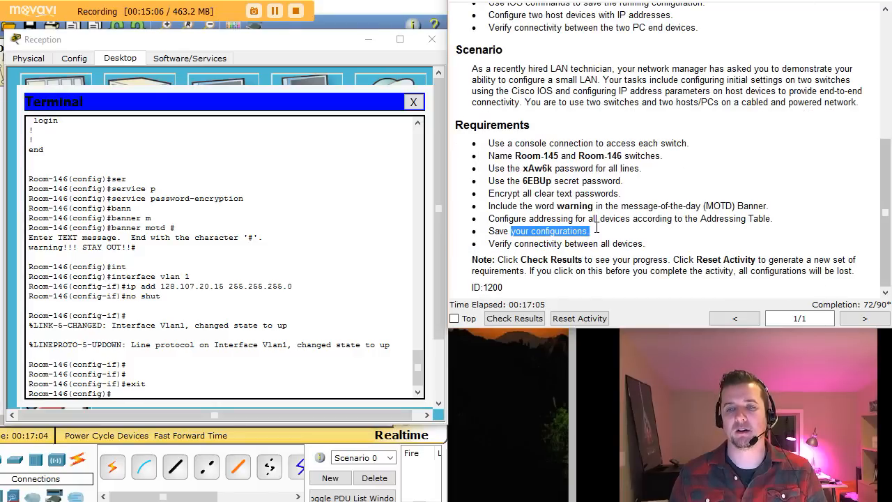
click(141, 392)
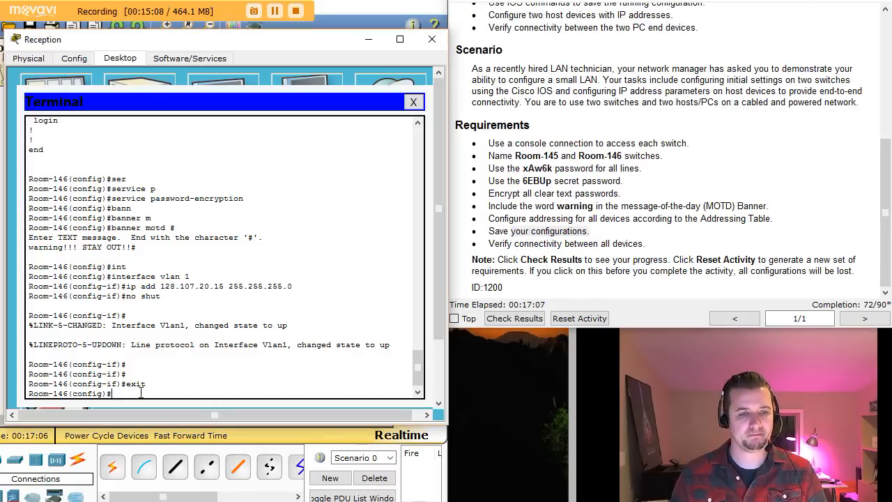
key(ctrl+c)
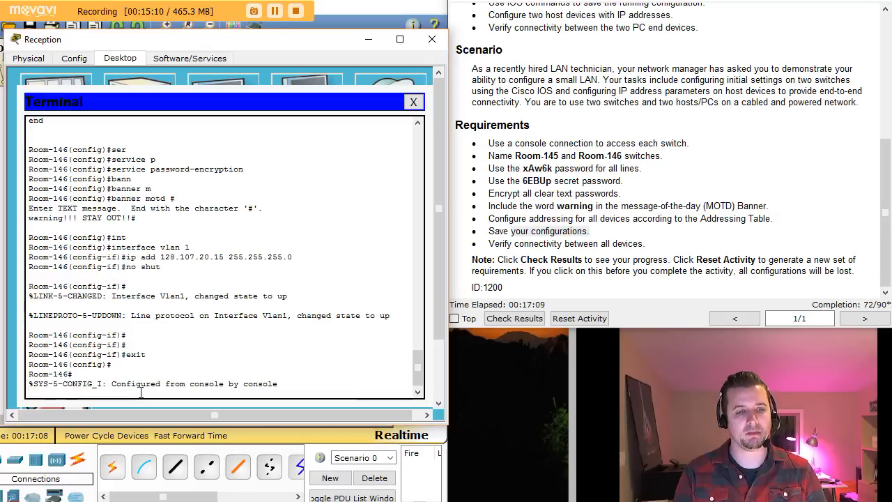
key(Return)
key(Return)
Step: Save Room-146's running-config to startup-config with 'copy run start', then close the console
text(copy running-config)
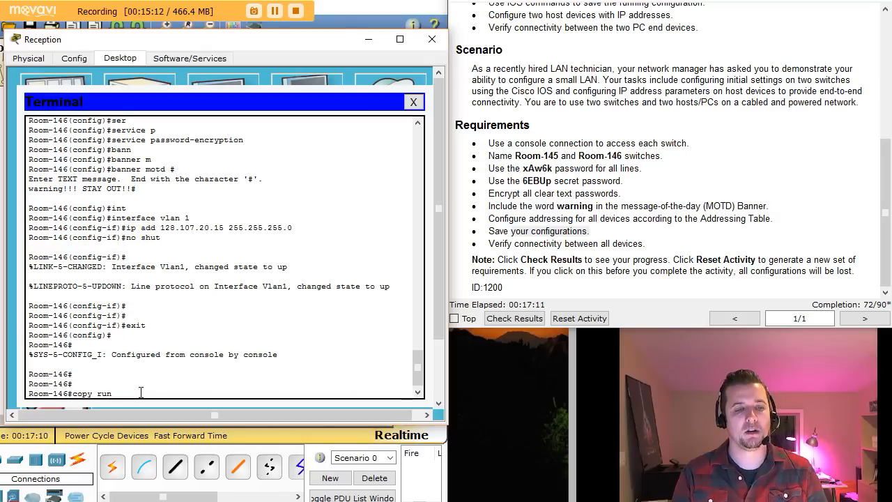
key(Tab)
text(st)
key(Tab)
key(Return)
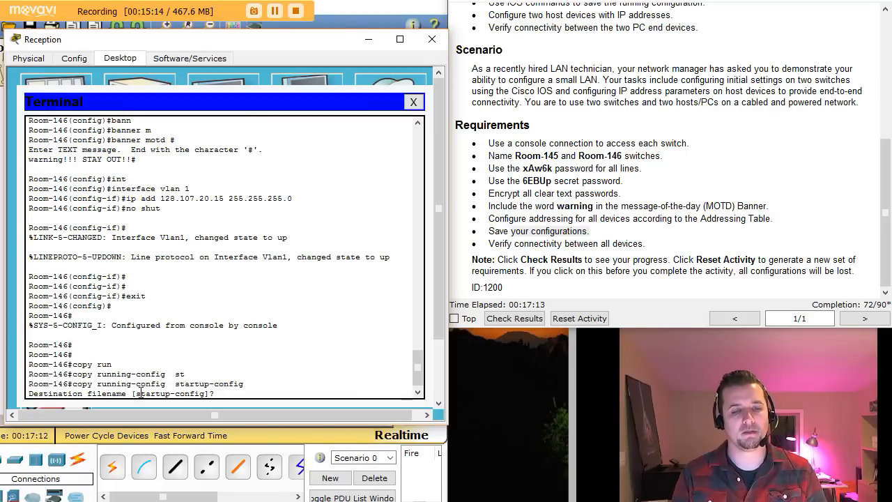
key(Return)
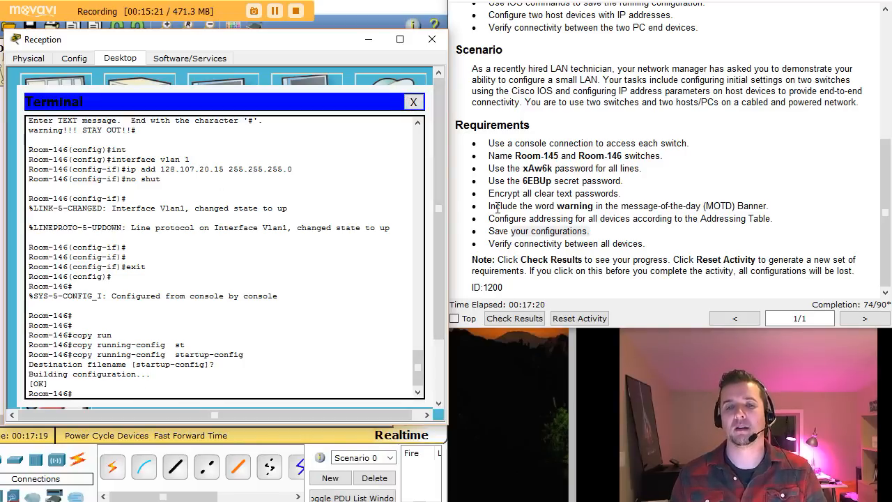
click(413, 102)
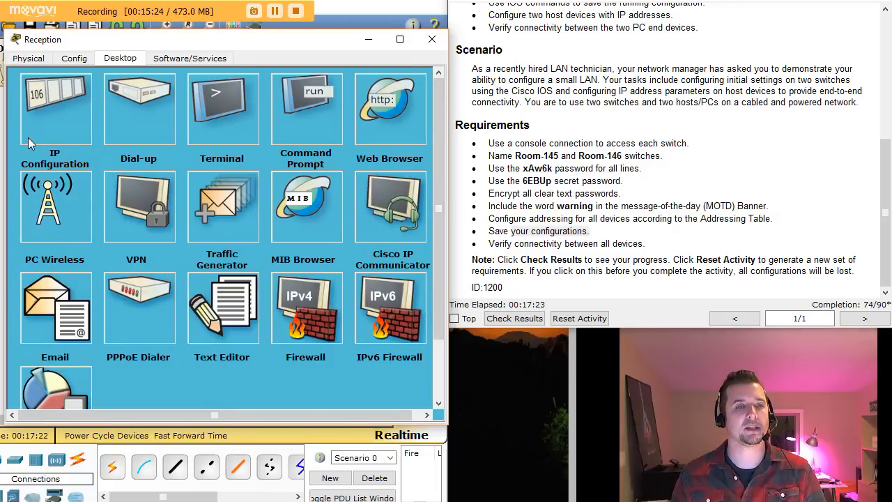
Step: Give the Reception PC static IP 128.107.20.30 with subnet mask 255.255.255.0
click(37, 97)
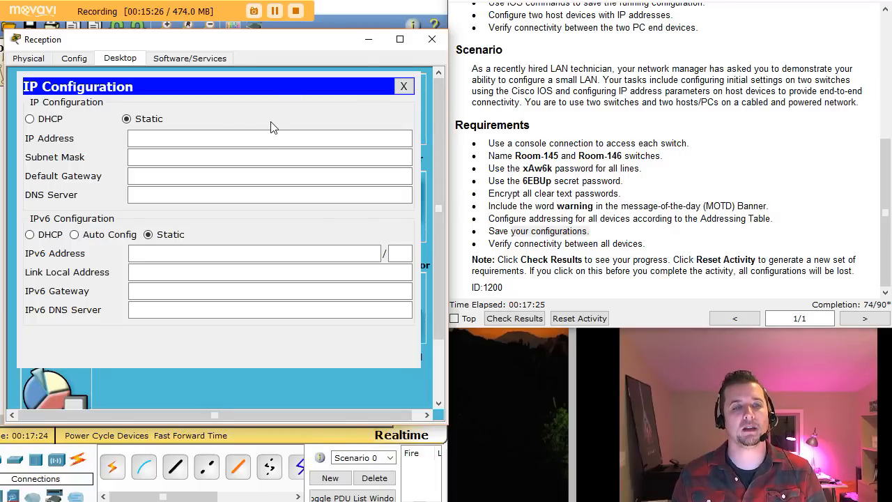
drag(885, 165, 882, 65)
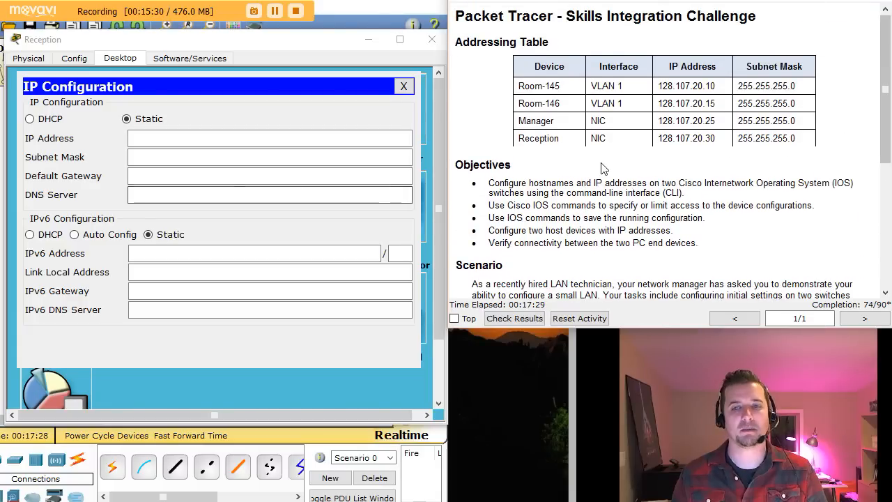
drag(657, 139, 716, 140)
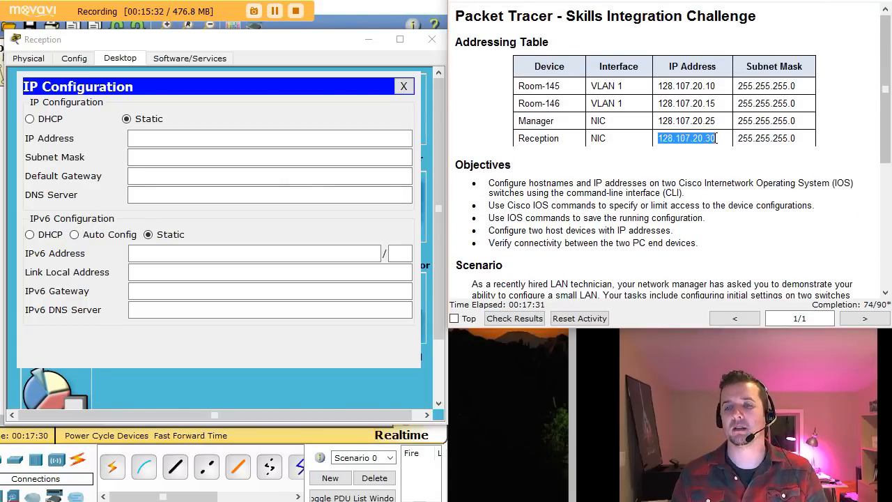
click(144, 137)
text(128.107.)
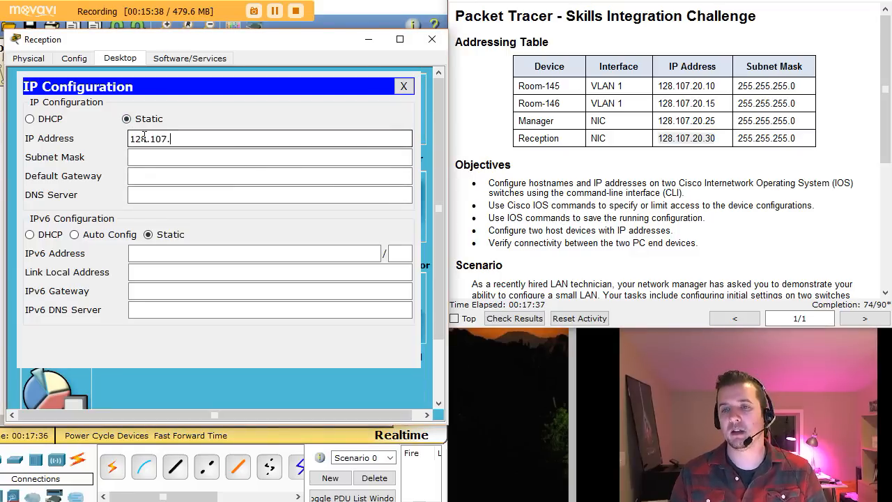
text(20.30)
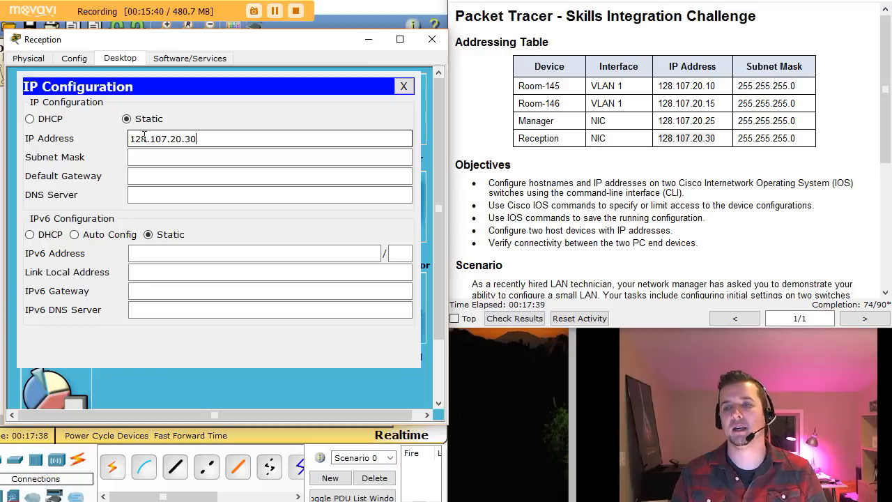
text( 2)
key(Tab)
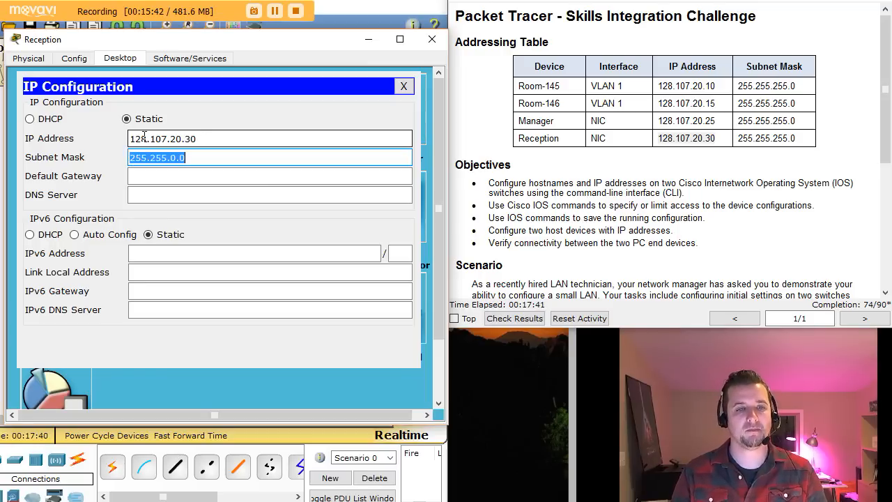
key(Left)
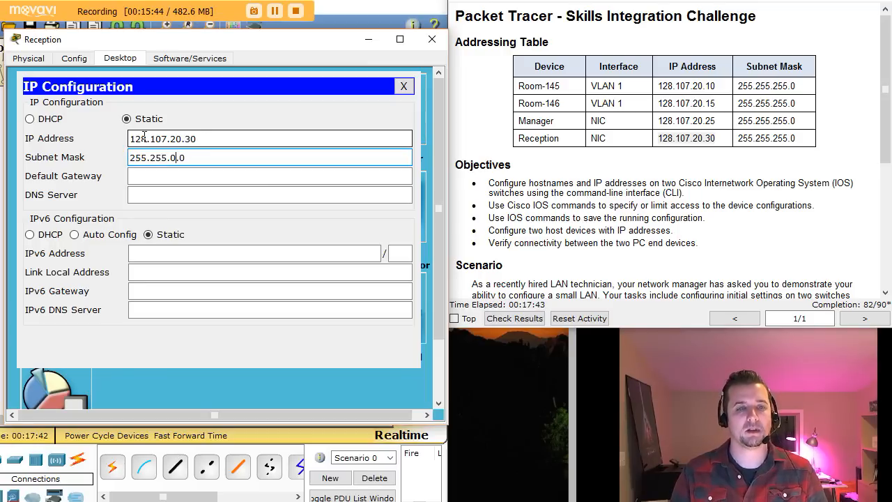
key(BackSpace)
key(BackSpace)
text(255.)
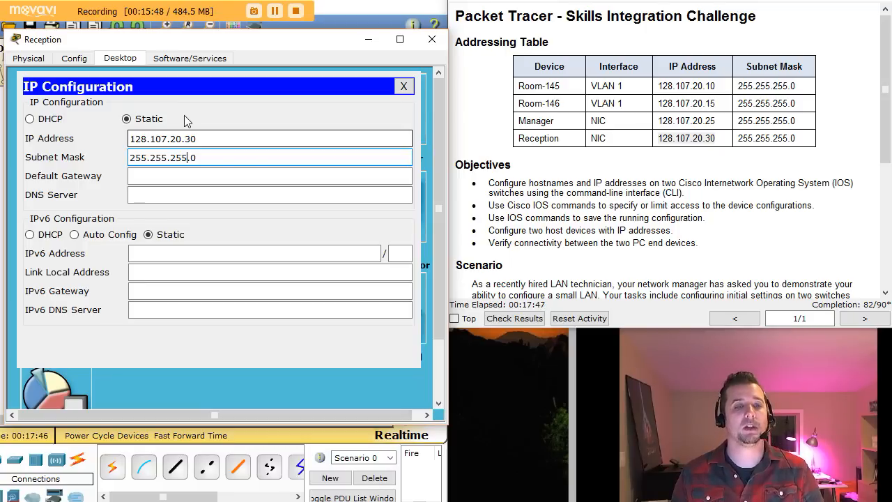
click(404, 87)
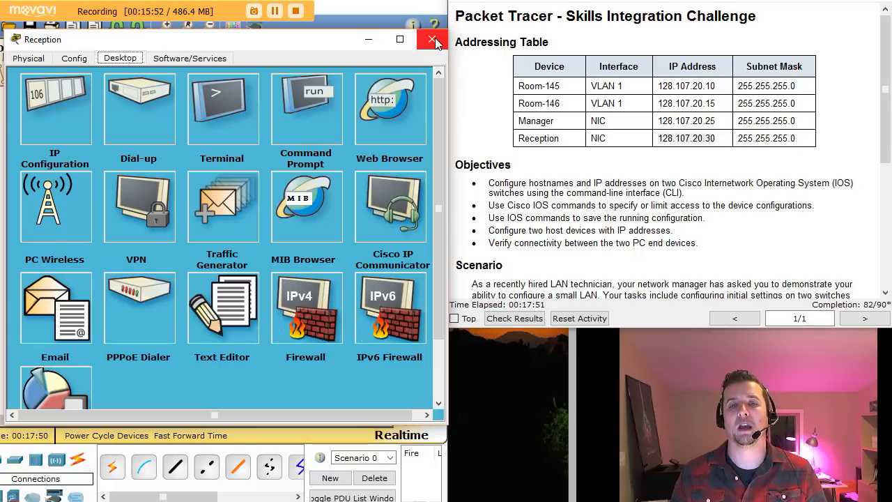
Step: Run ipconfig on Reception to confirm its address and subnet mask
click(324, 108)
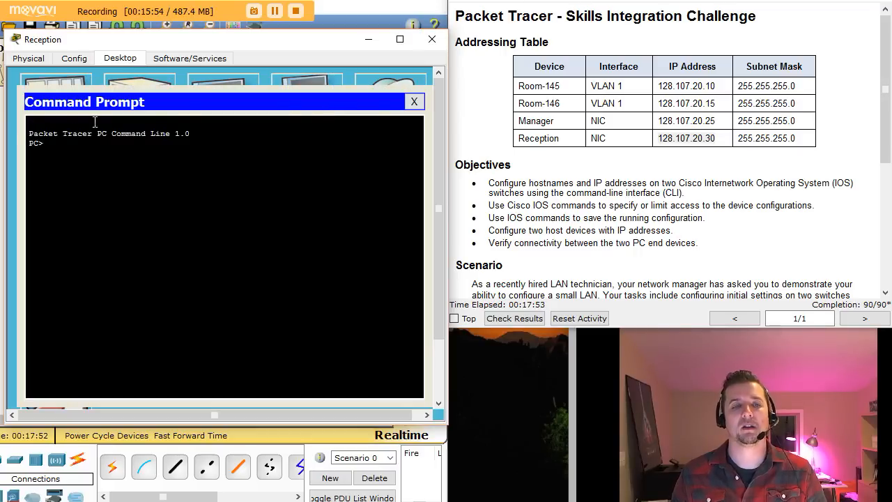
text(ipconf)
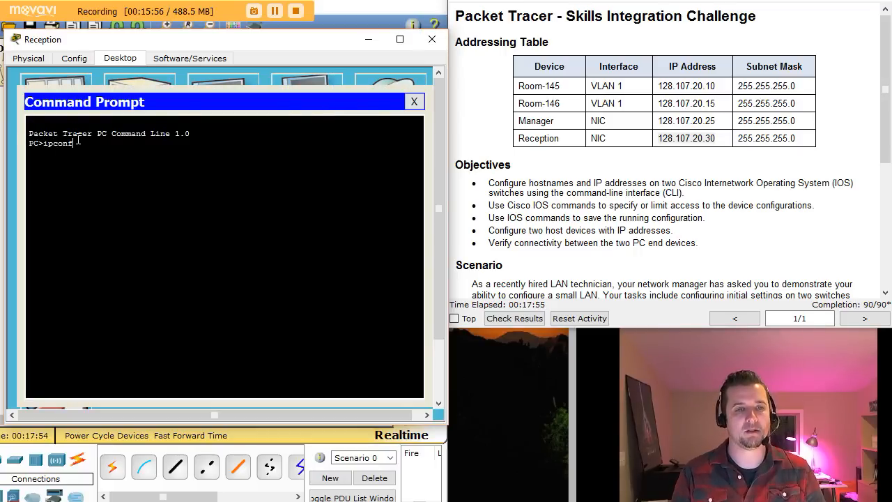
text(ig)
key(Return)
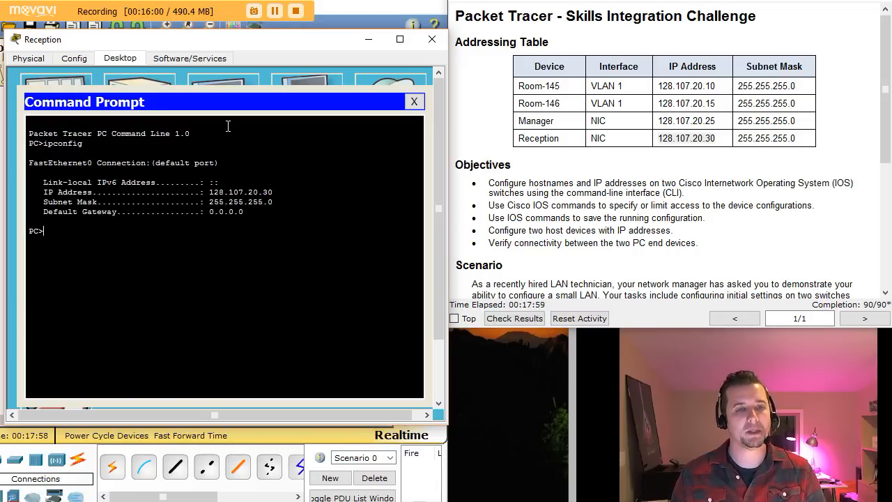
drag(207, 193, 289, 202)
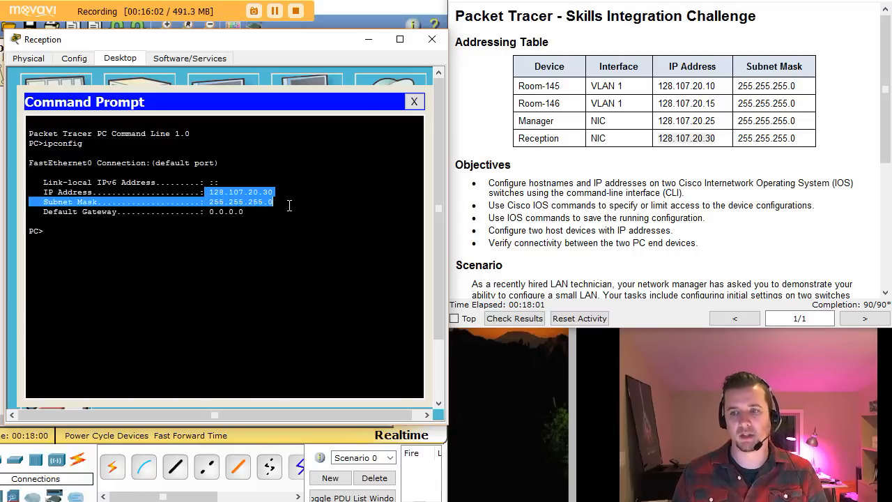
click(154, 242)
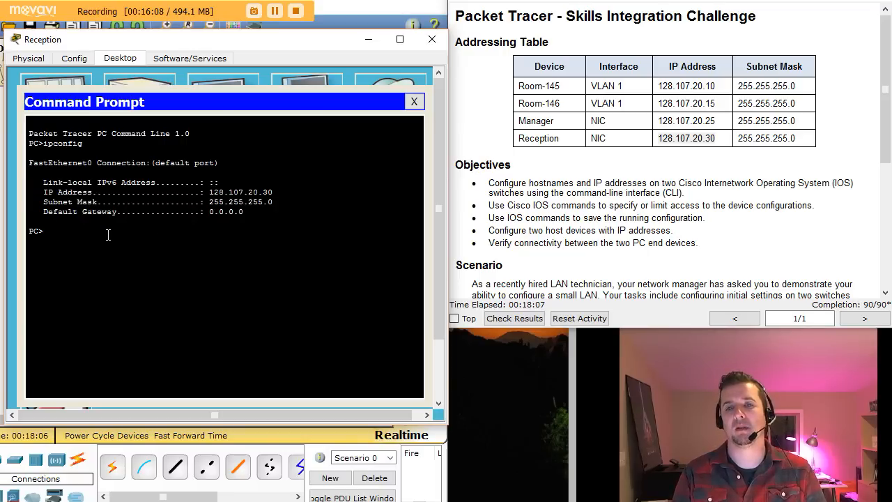
Step: Ping the Manager PC at 128.107.20.25, repeat with ping -t until stopped, then exit
text(pi)
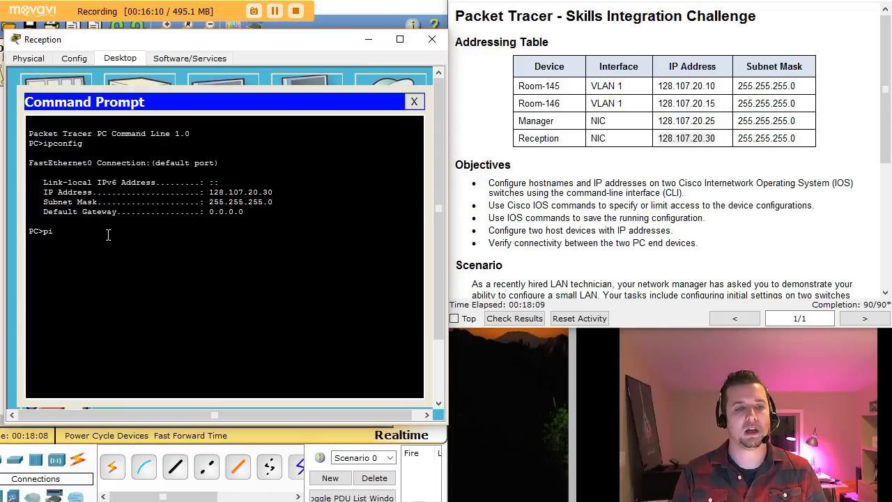
text(ng 128.10)
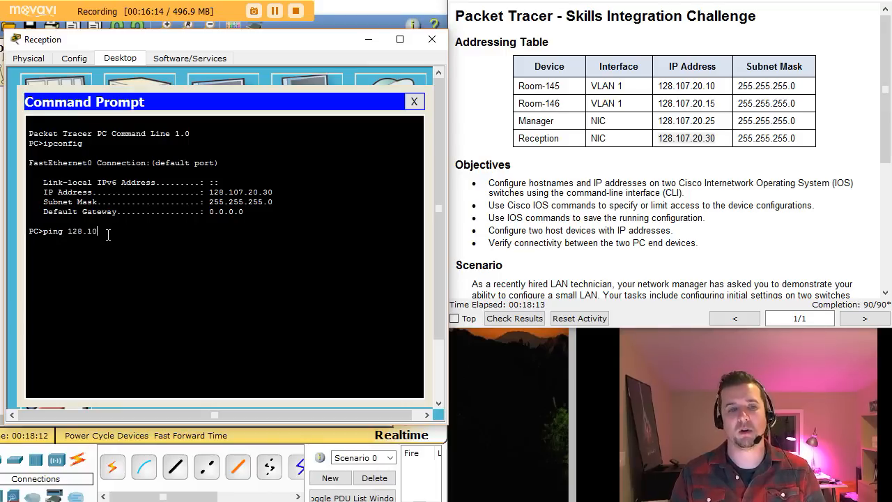
text(7.20.25)
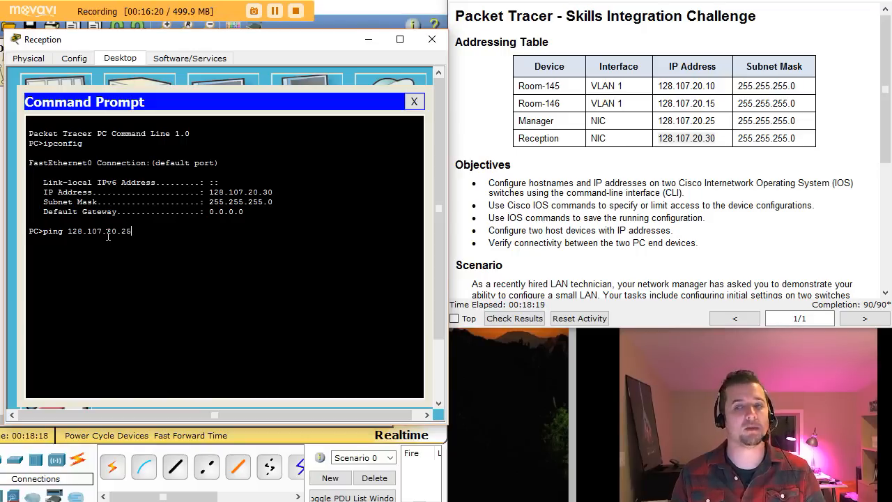
key(Return)
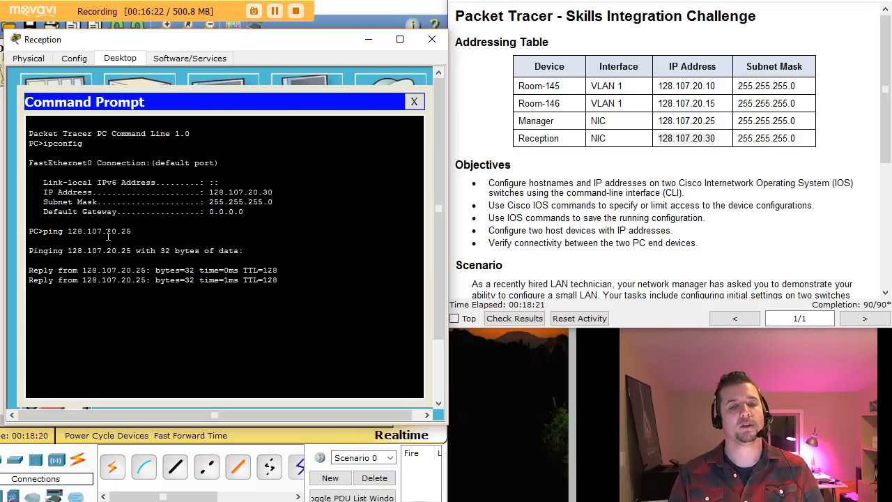
key(Up)
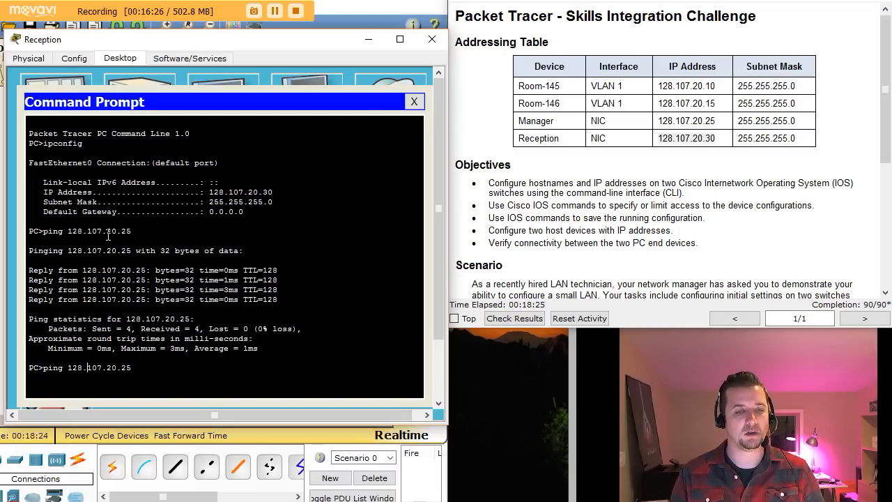
key(Left)
key(Left)
key(Left)
key(Left)
key(Left)
key(Left)
key(Left)
key(Left)
key(Left)
key(Left)
key(Left)
key(Left)
key(Left)
text(-t)
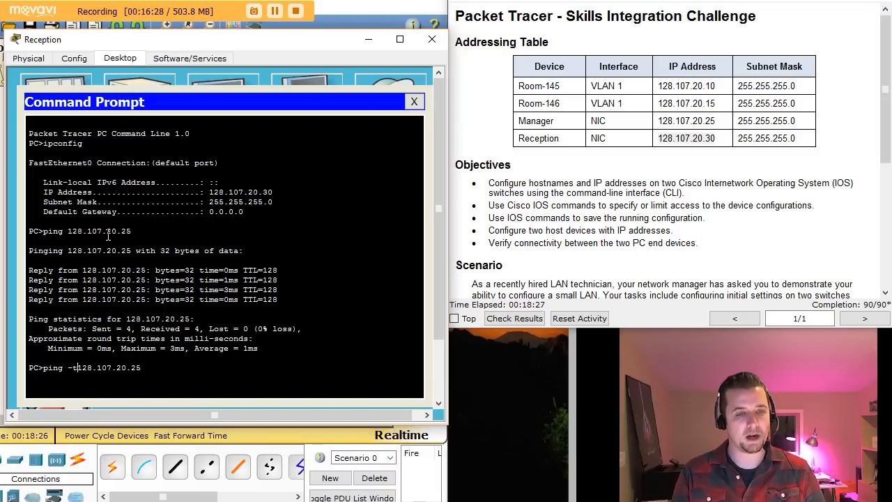
key(Return)
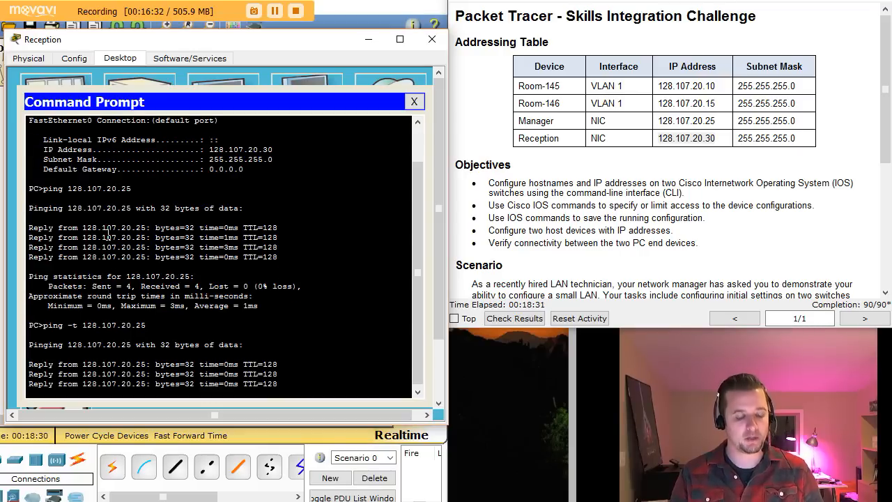
key(ctrl+c)
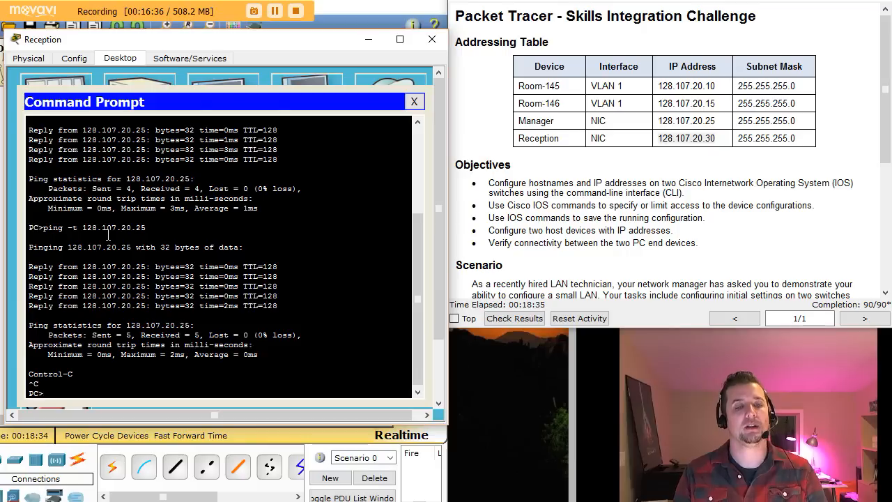
text(exit)
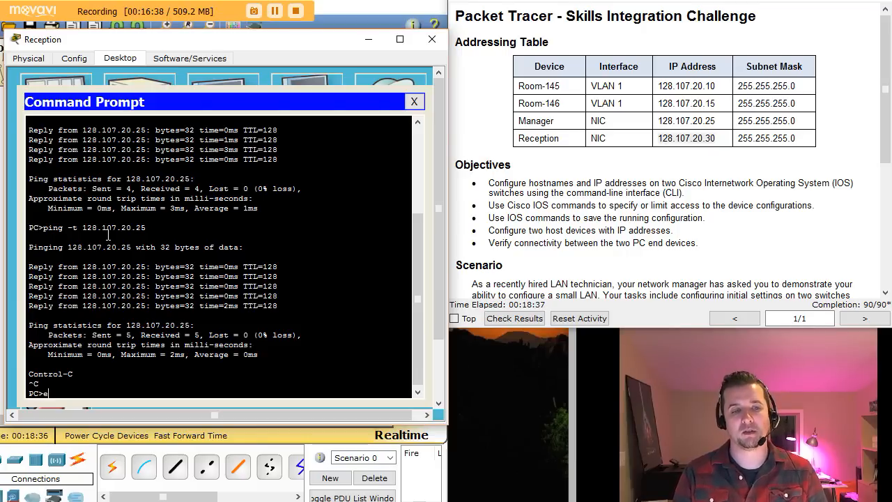
key(Return)
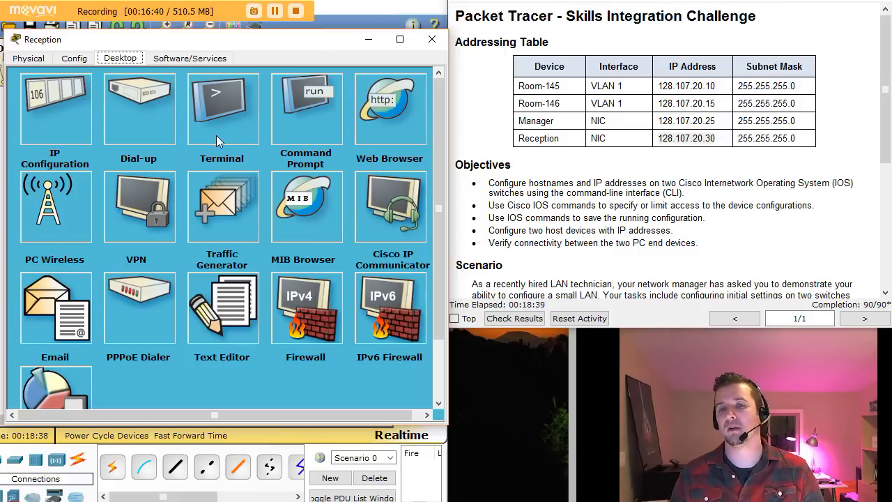
click(753, 254)
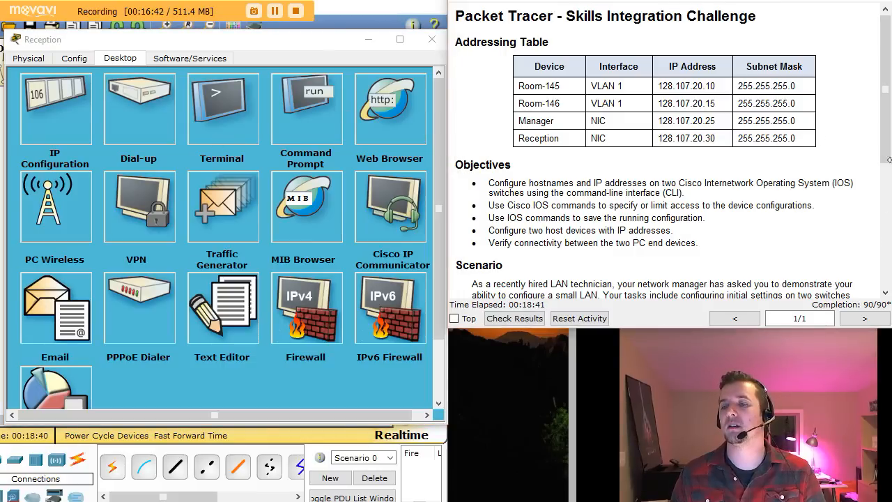
drag(888, 153, 885, 279)
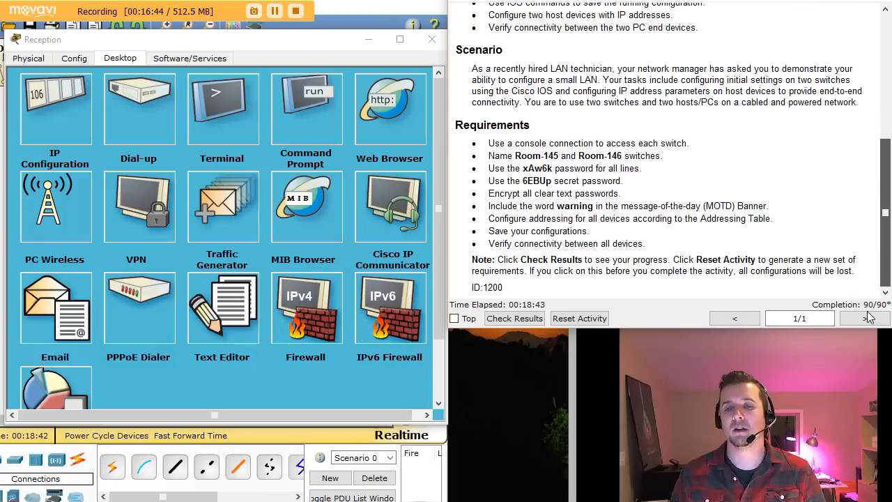